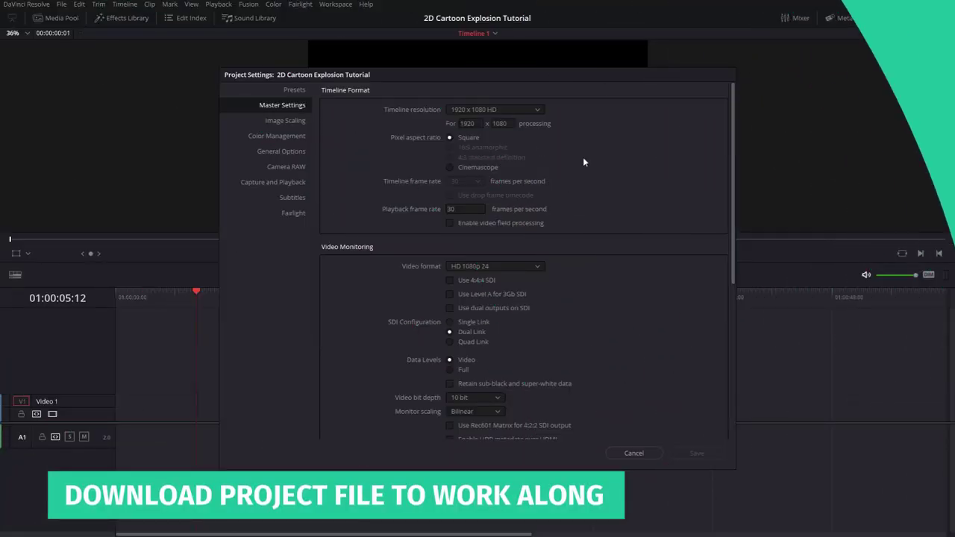
# Cancel Project Settings and open a new Fusion Composition placed on Video 1 in Fusion.
pyautogui.click(614, 453)
pyautogui.click(123, 17)
pyautogui.moveTo(47, 499); pyautogui.dragTo(317, 416)
pyautogui.hotkey('shift', '5')
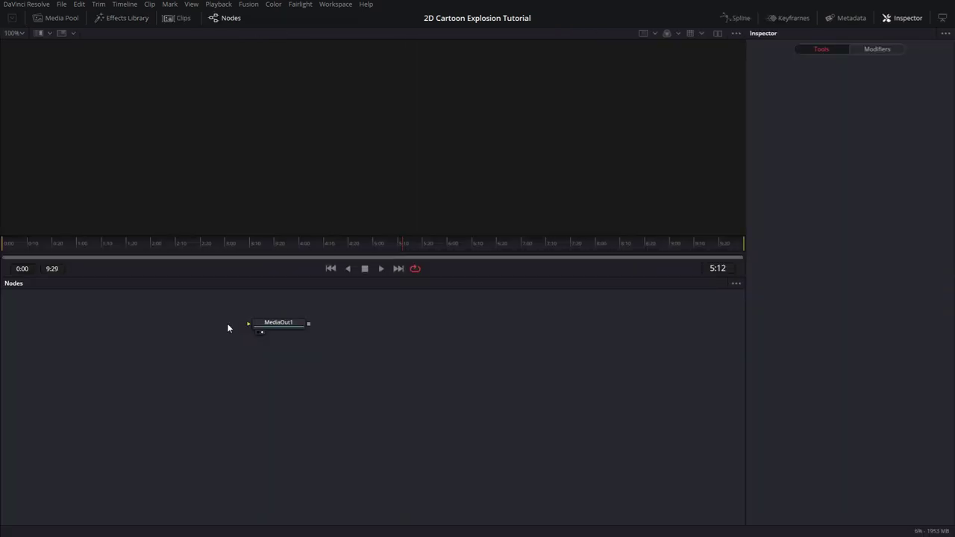
# Add a Background node and position Background1 on the left of the graph.
pyautogui.hotkey('shift', 'space')
pyautogui.write('bg')
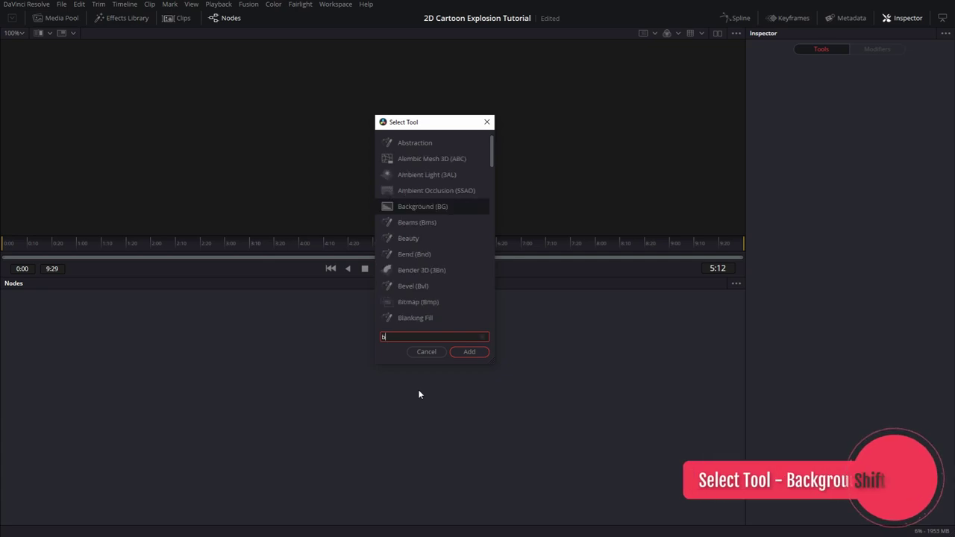
pyautogui.click(481, 356)
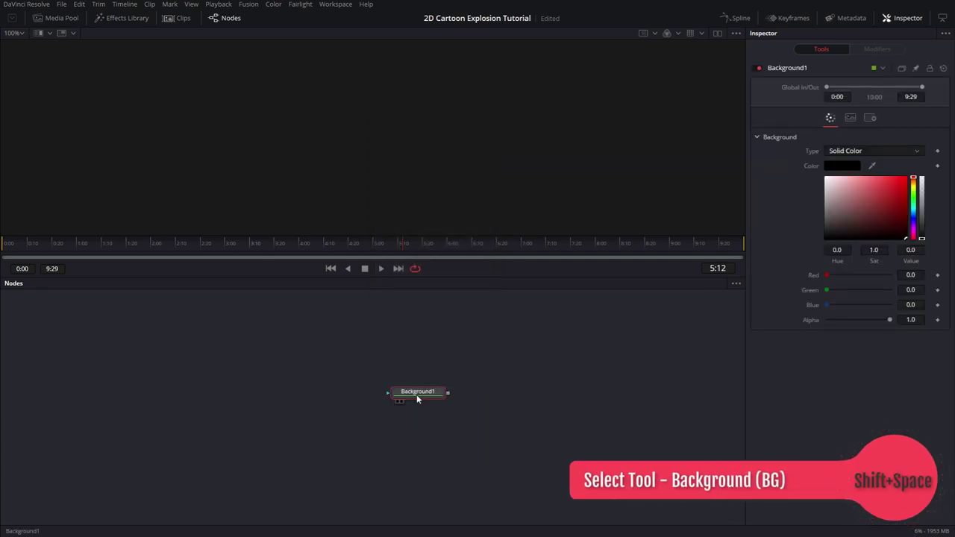
pyautogui.moveTo(398, 396); pyautogui.dragTo(189, 394)
# Add MediaOut1 linked to Background1, place it far right, and view its result.
pyautogui.hotkey('shift', 'space')
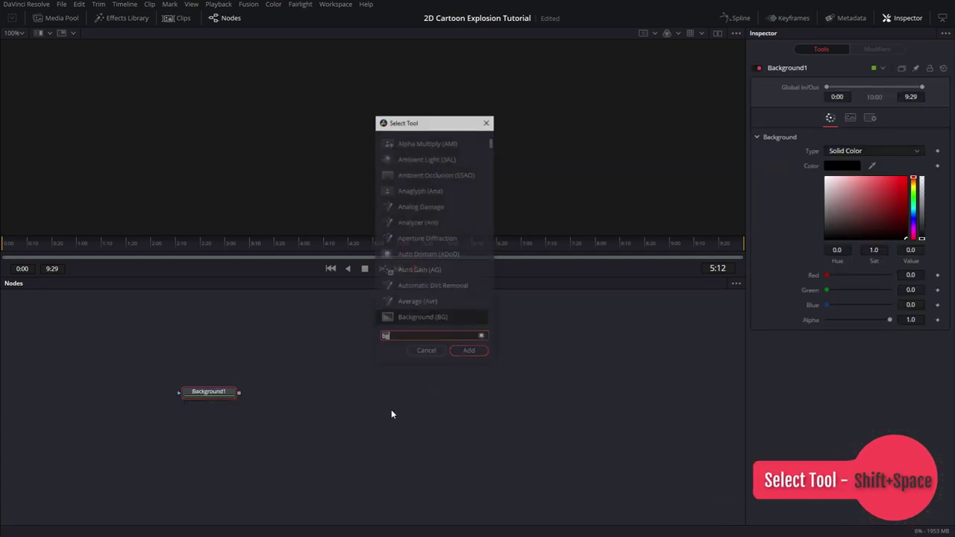
pyautogui.write('mo')
pyautogui.press('Return')
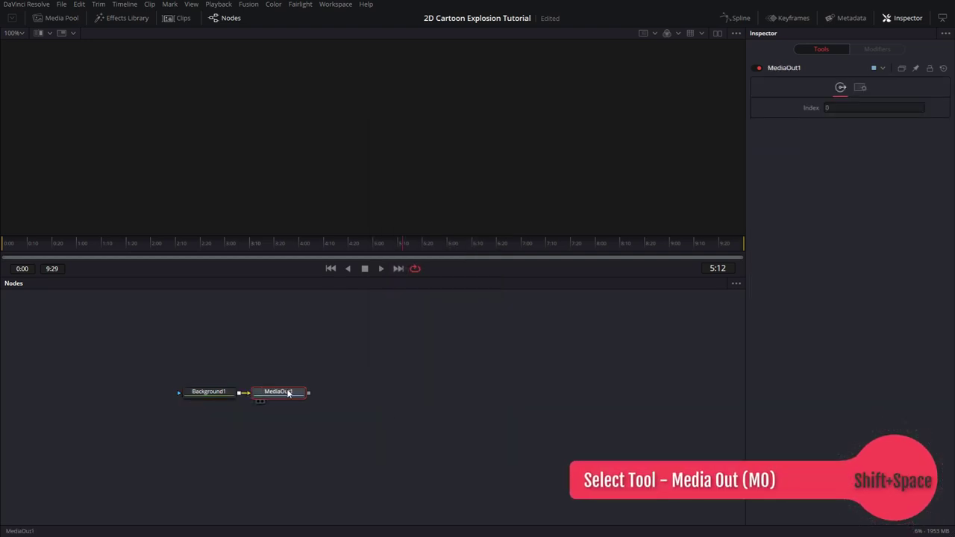
pyautogui.moveTo(288, 393); pyautogui.dragTo(633, 385)
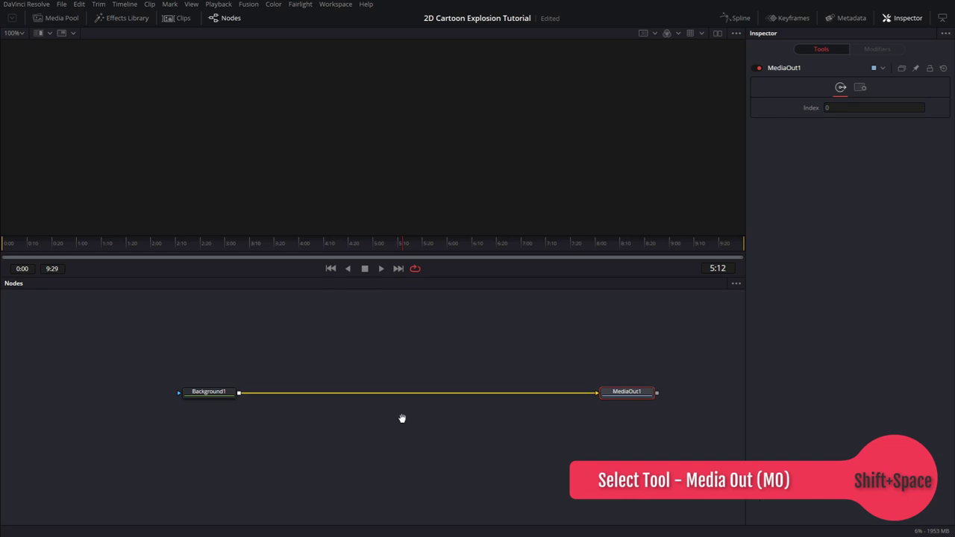
pyautogui.moveTo(392, 426); pyautogui.dragTo(384, 478)
pyautogui.scroll(2, 386, 450)
pyautogui.press('1')
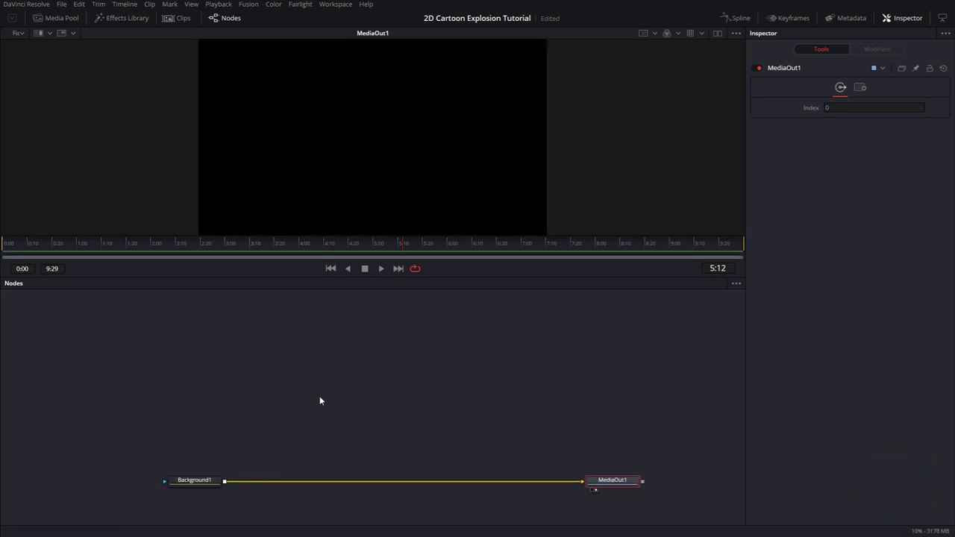
# Add a pEmitter node feeding a new pRender node.
pyautogui.hotkey('shift', 'space')
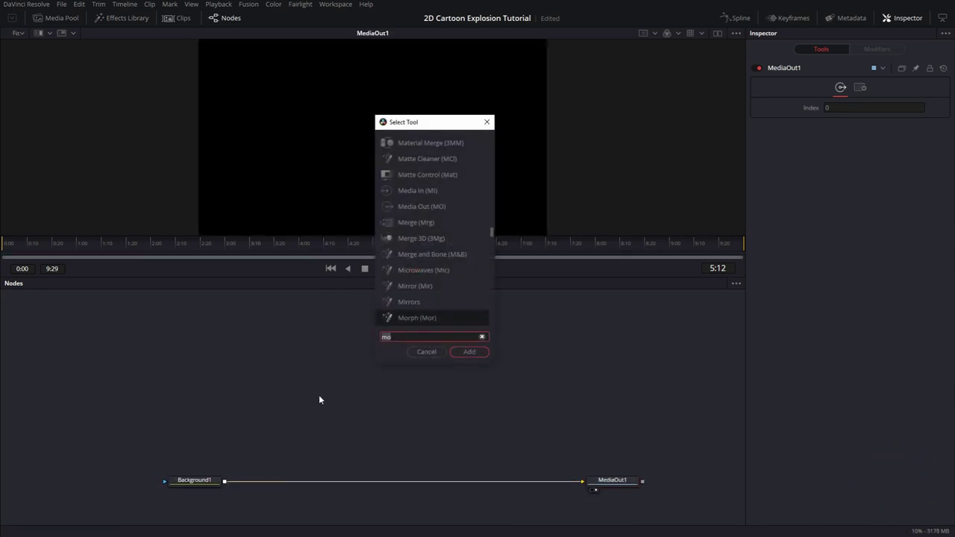
pyautogui.write('pem')
pyautogui.press('Return')
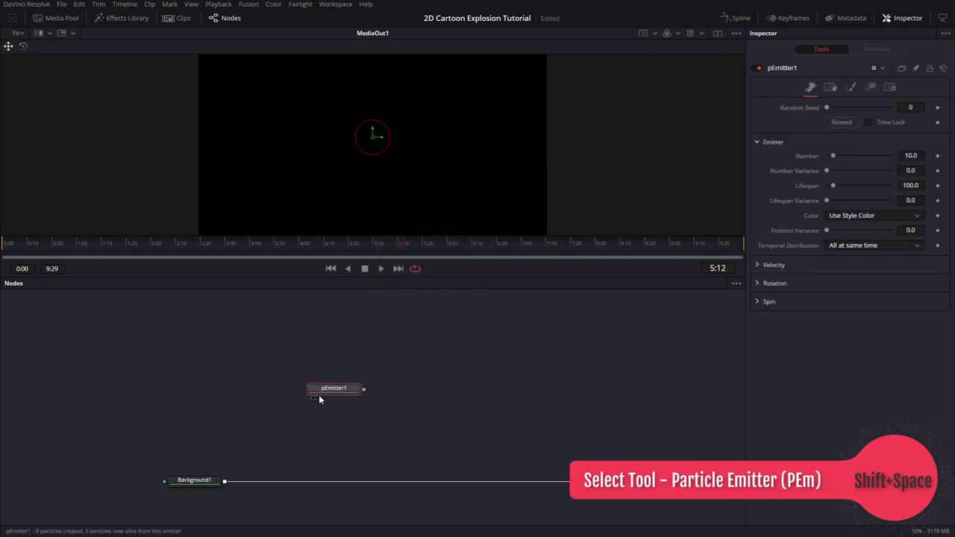
pyautogui.hotkey('shift', 'space')
pyautogui.write('prn')
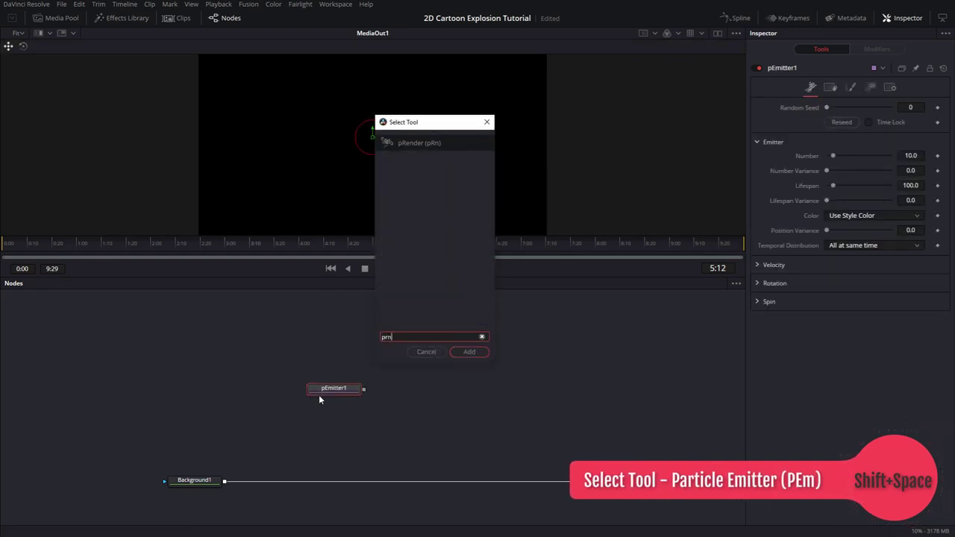
pyautogui.press('Return')
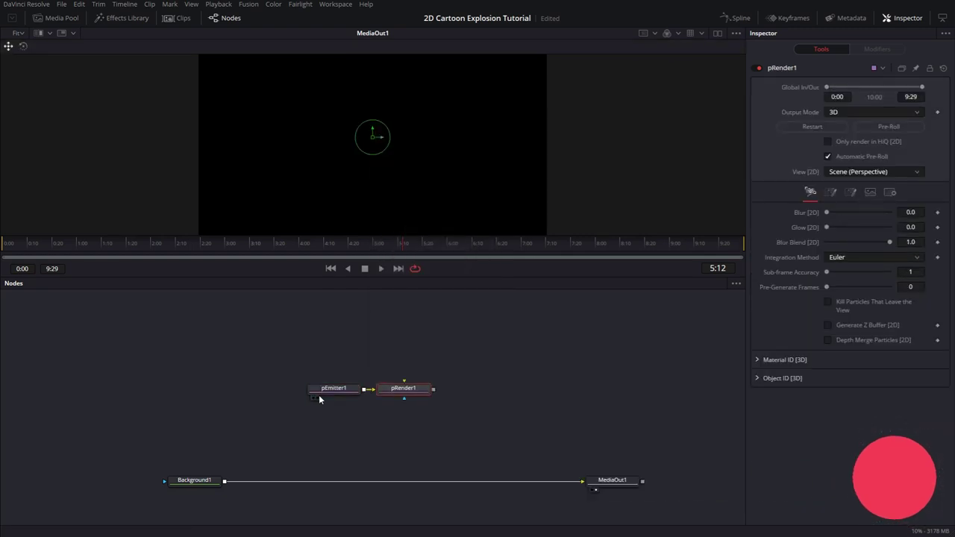
# Place pRender1 under pEmitter1 and bring up the emitter's Region settings.
pyautogui.moveTo(404, 389); pyautogui.dragTo(333, 411)
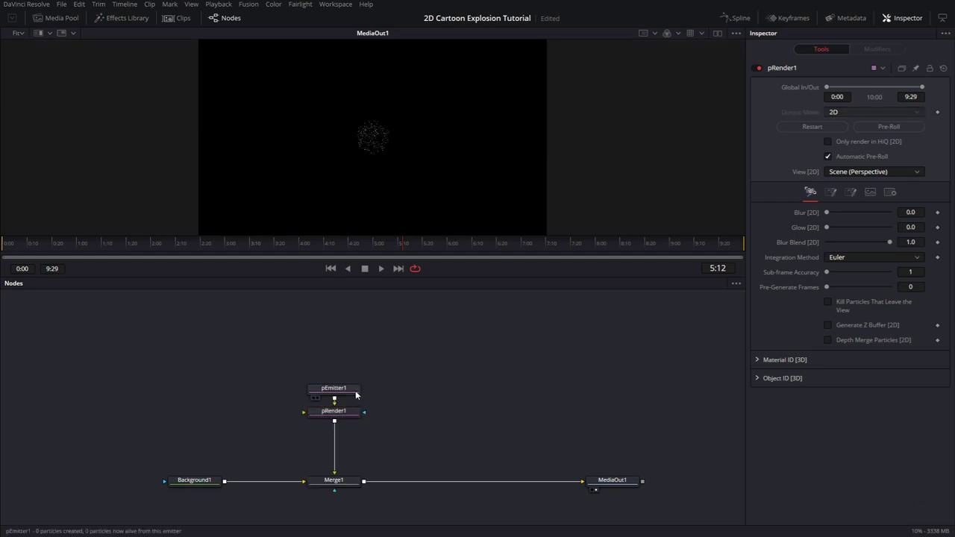
pyautogui.click(356, 395)
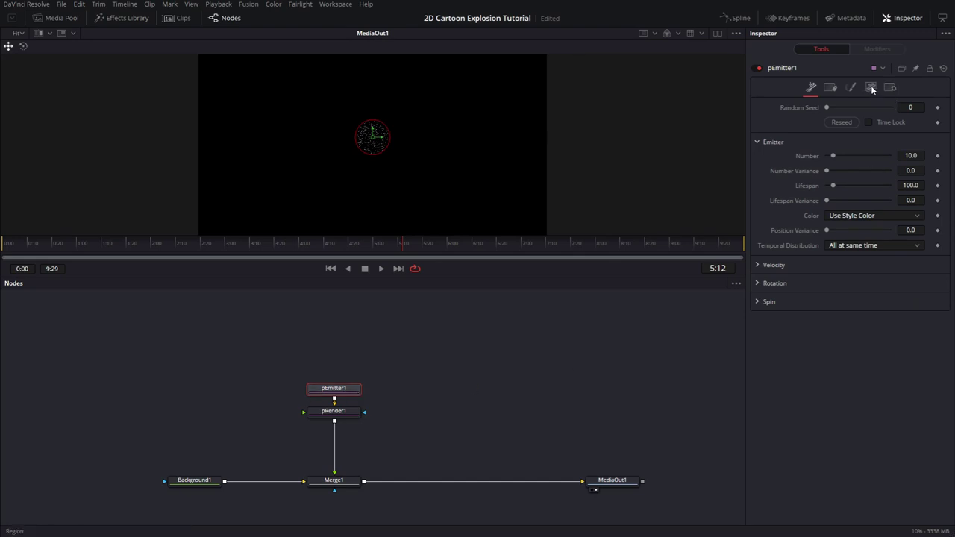
pyautogui.click(870, 88)
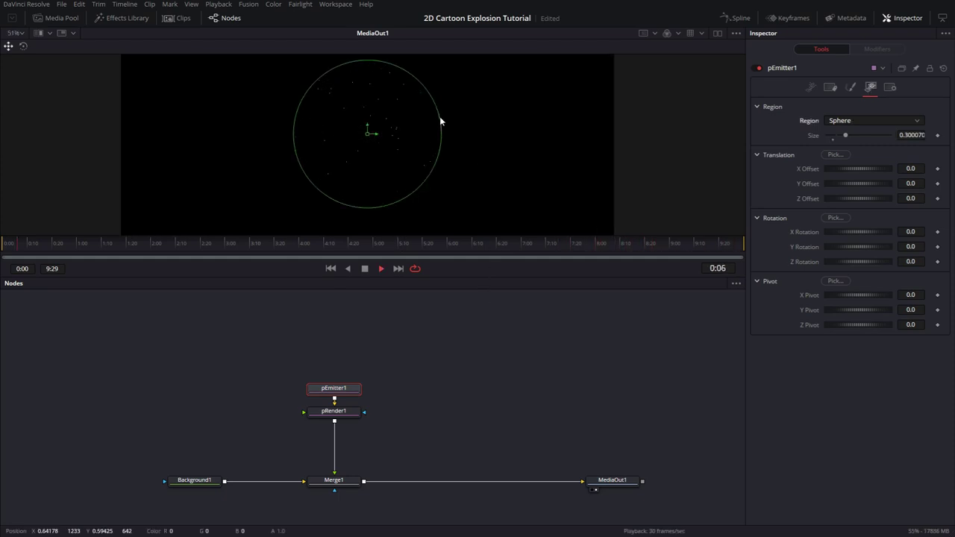
# Set the emitter's Sphere region Size to 0.25.
pyautogui.moveTo(440, 123)
pyautogui.mouseDown()
pyautogui.moveTo(388, 134)
pyautogui.moveTo(433, 128)
pyautogui.mouseUp()
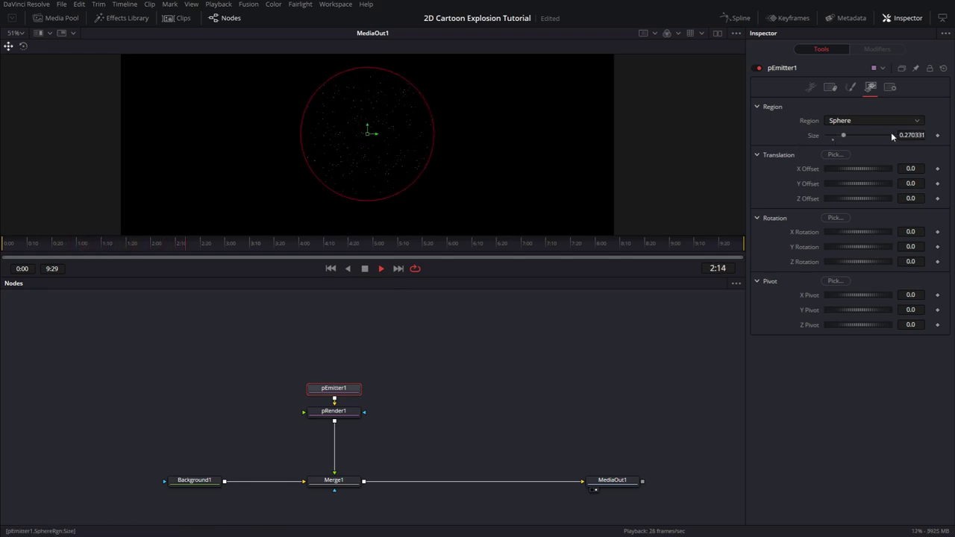
pyautogui.moveTo(433, 122)
pyautogui.mouseDown()
pyautogui.moveTo(459, 121)
pyautogui.moveTo(430, 123)
pyautogui.mouseUp()
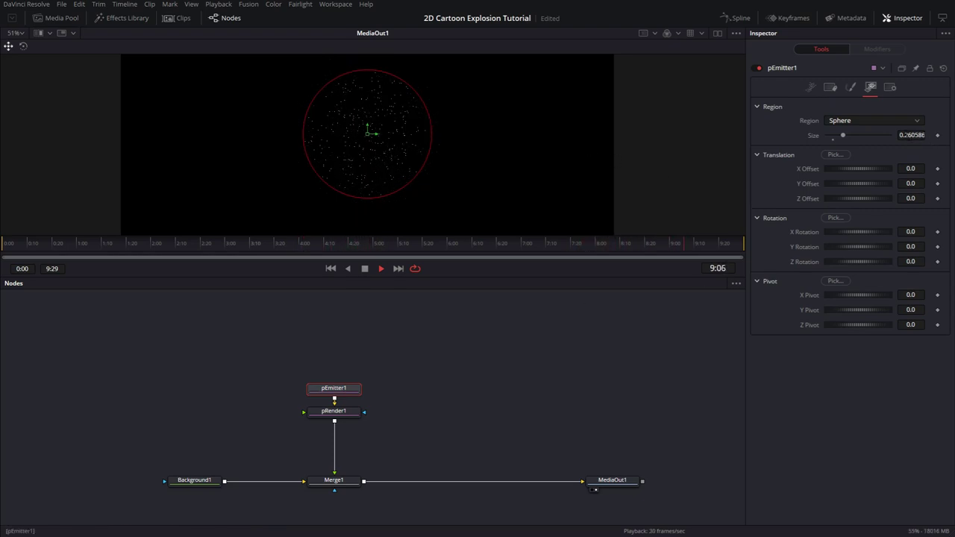
pyautogui.click(911, 135)
pyautogui.write('0.25')
pyautogui.press('Tab')
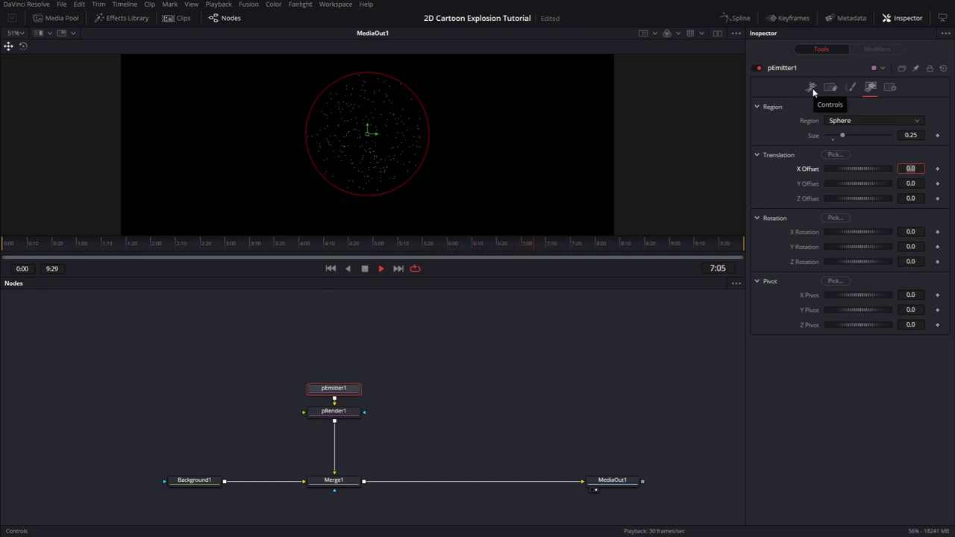
# Set pEmitter1's particle Style to NGon using the filled-circle NGon Type.
pyautogui.click(851, 88)
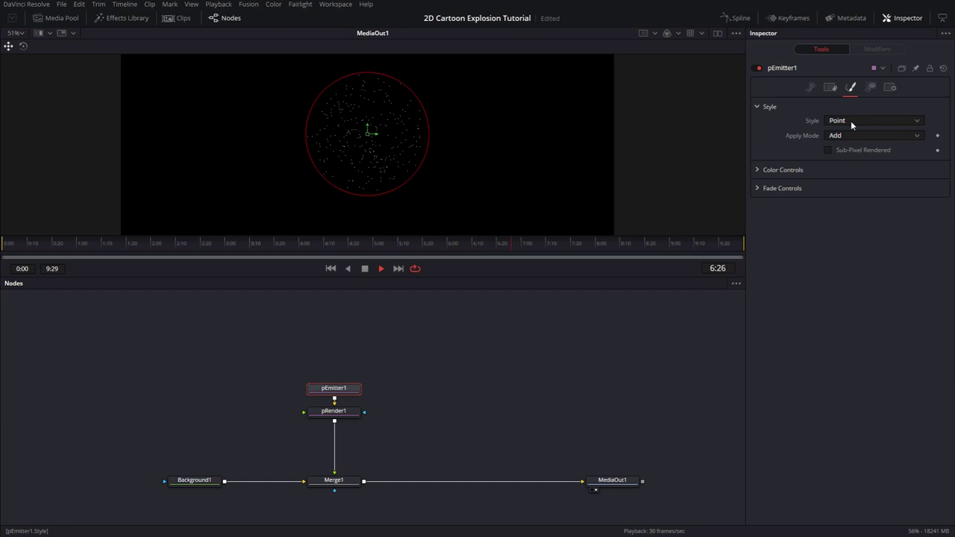
pyautogui.click(851, 121)
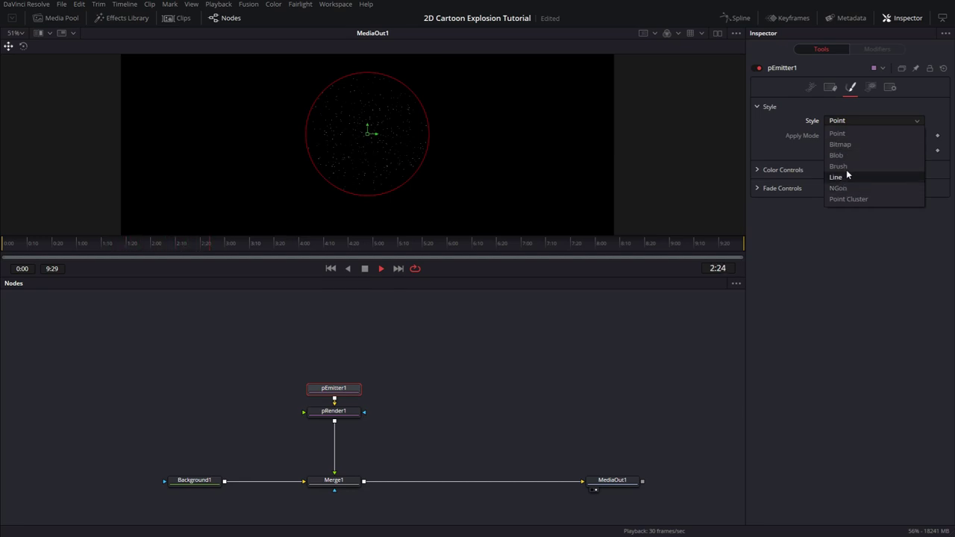
pyautogui.click(846, 188)
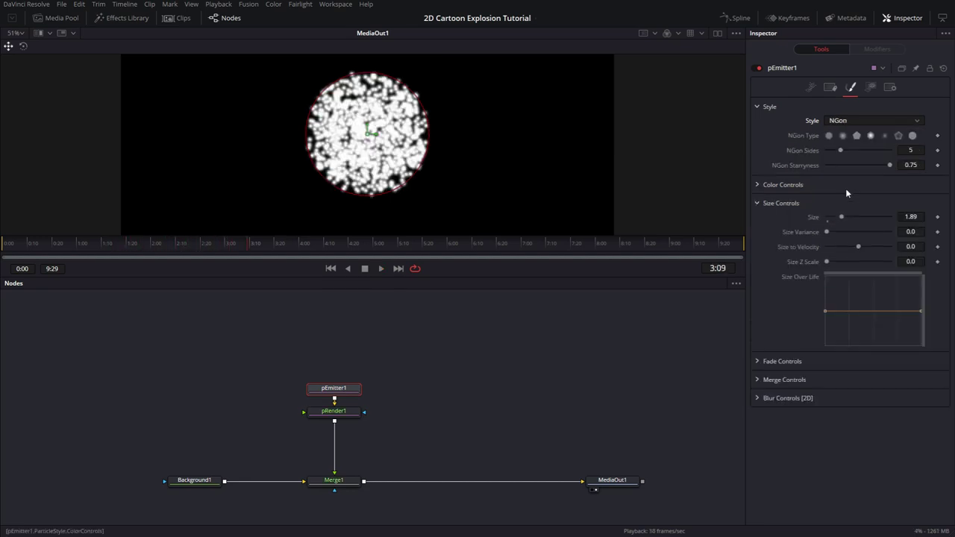
pyautogui.click(828, 136)
pyautogui.click(884, 135)
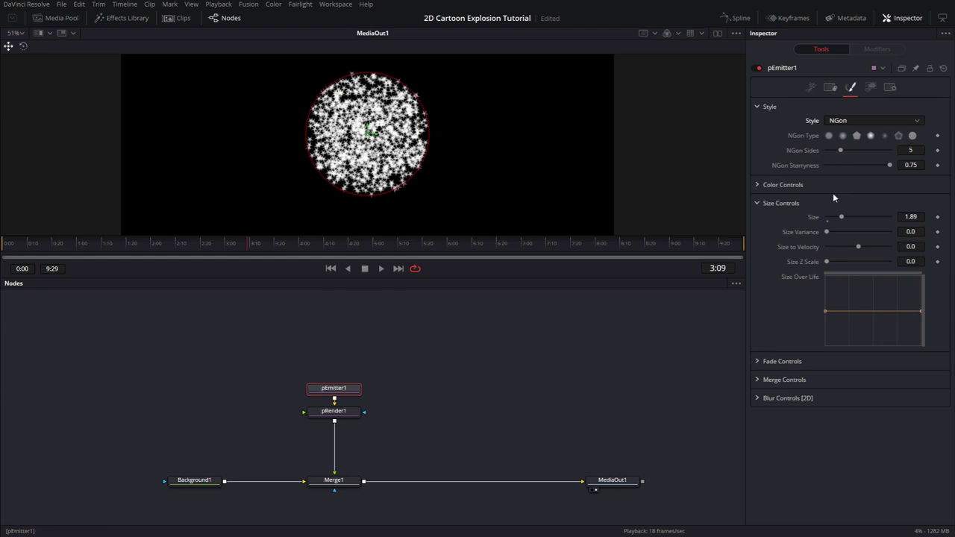
pyautogui.click(913, 137)
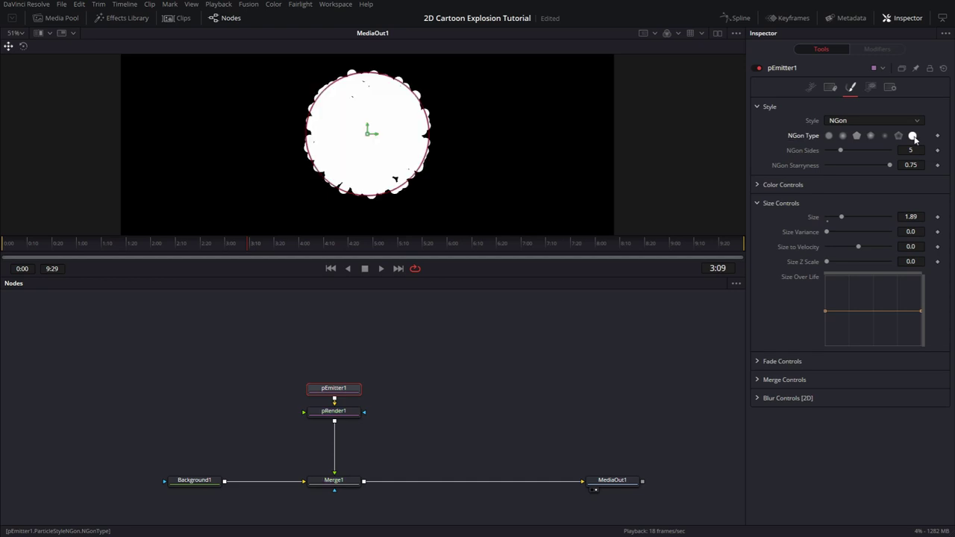
pyautogui.click(756, 107)
# In Size Controls, set particle Size to 6 and Size Variance to 2.
pyautogui.click(756, 143)
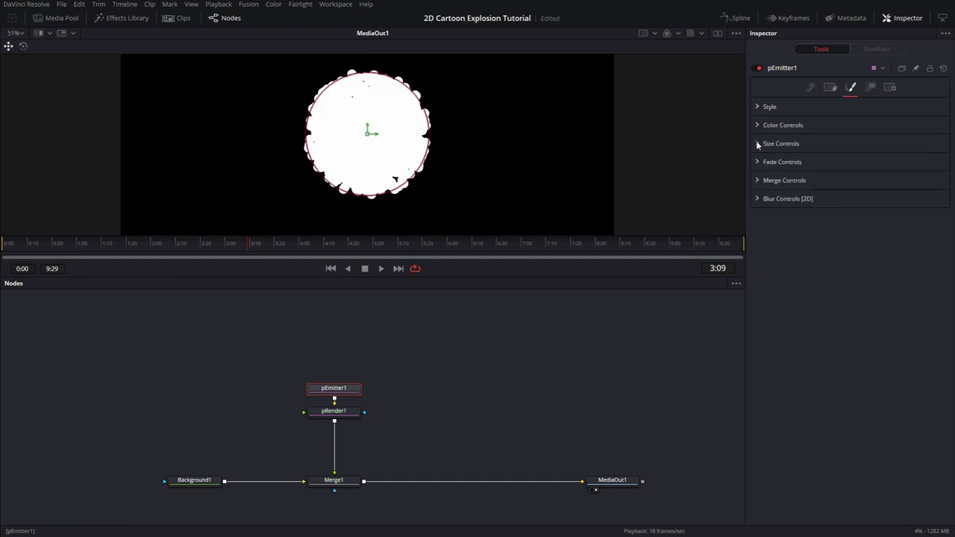
pyautogui.click(756, 126)
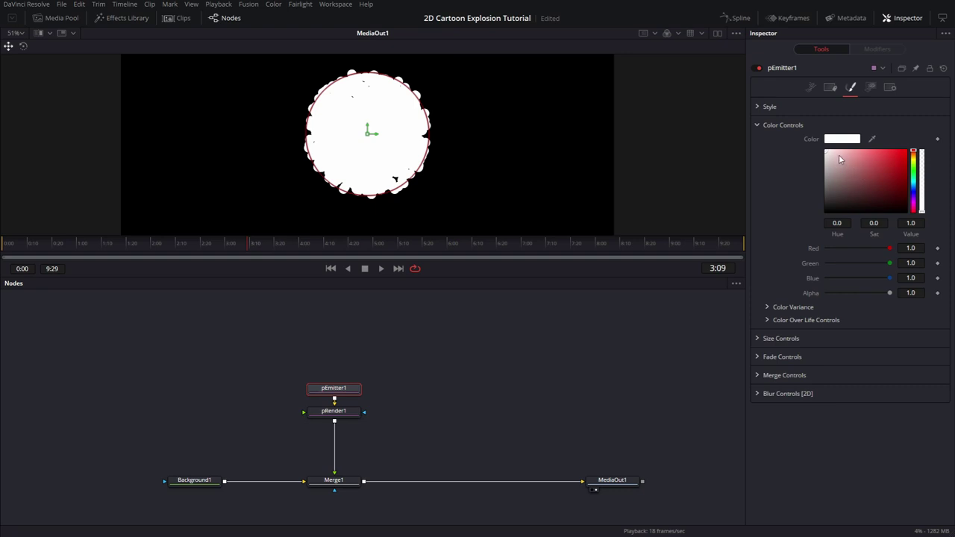
pyautogui.click(757, 125)
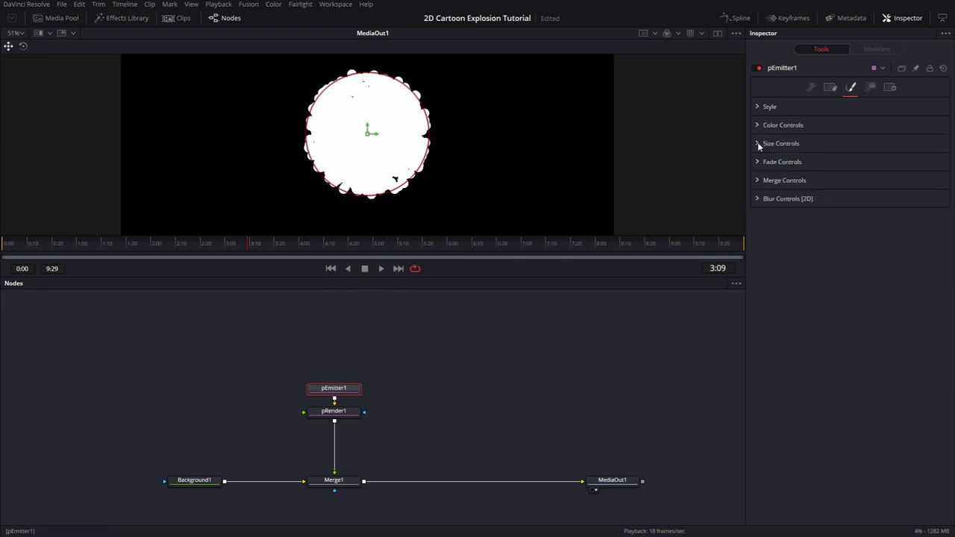
pyautogui.click(757, 142)
pyautogui.click(910, 156)
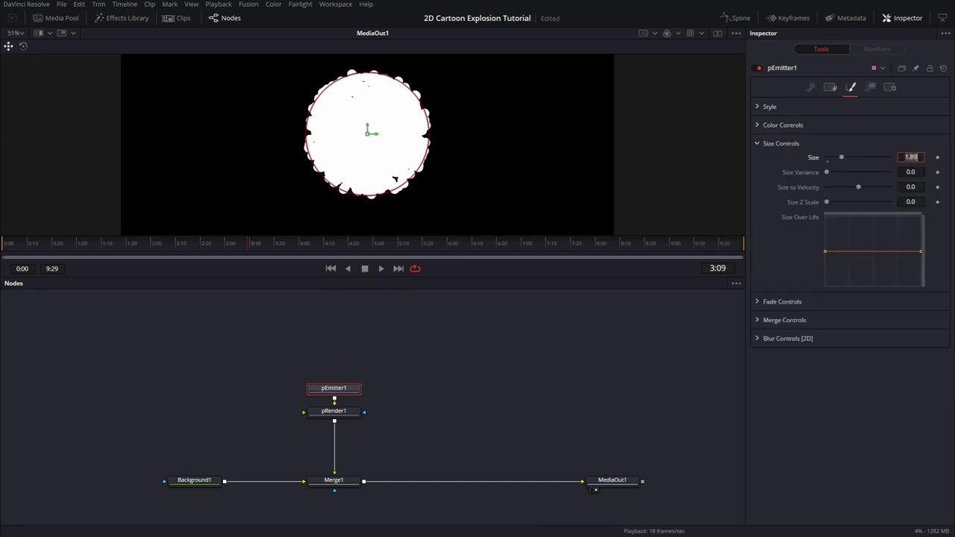
pyautogui.write('6')
pyautogui.press('Tab')
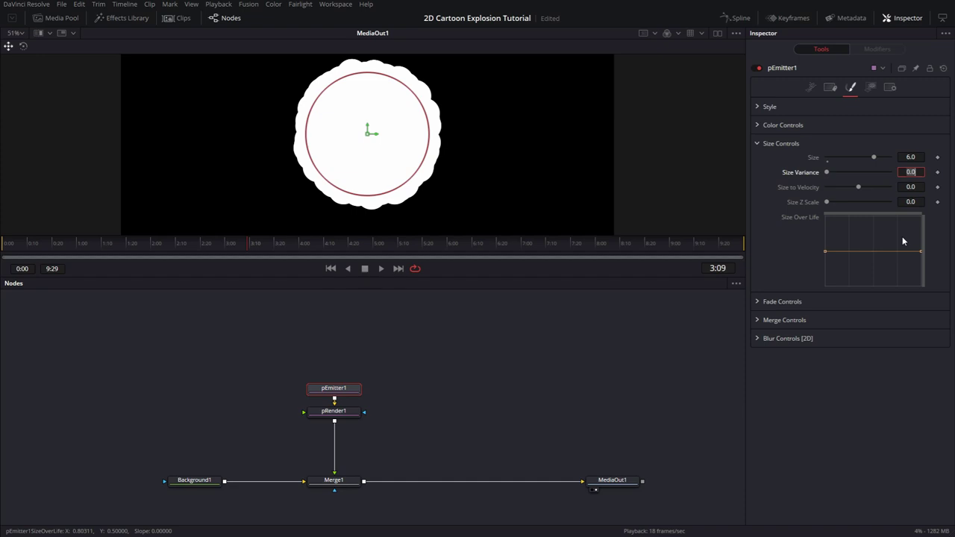
pyautogui.write('2')
pyautogui.press('Tab')
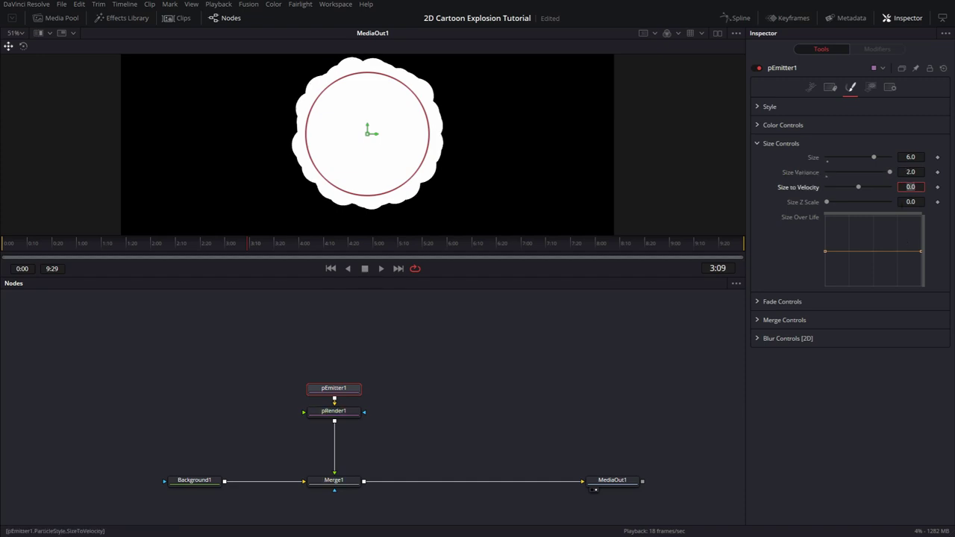
pyautogui.write('0.0')
pyautogui.click(757, 144)
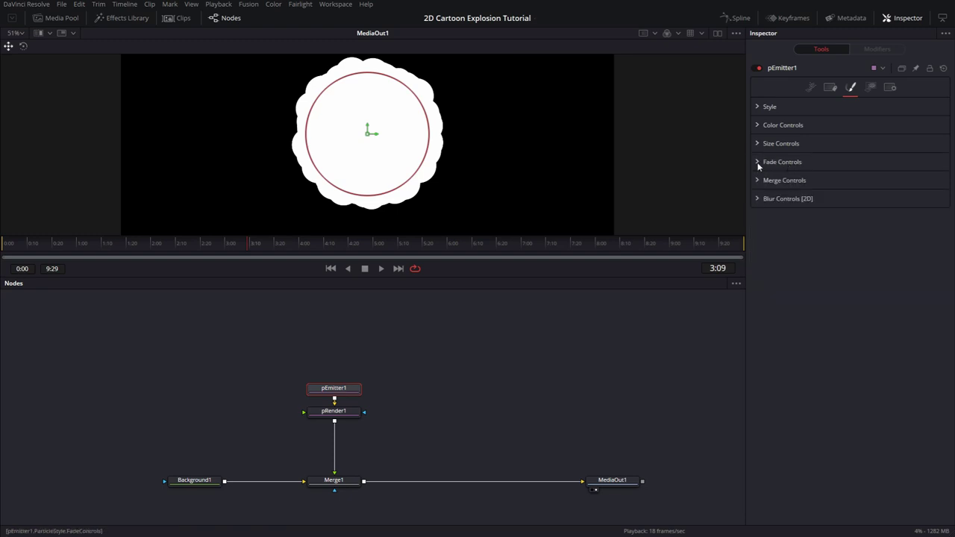
# Set Fade Controls to Fade In 0.1 and Fade Out 0.7, saving the project along the way.
pyautogui.click(757, 163)
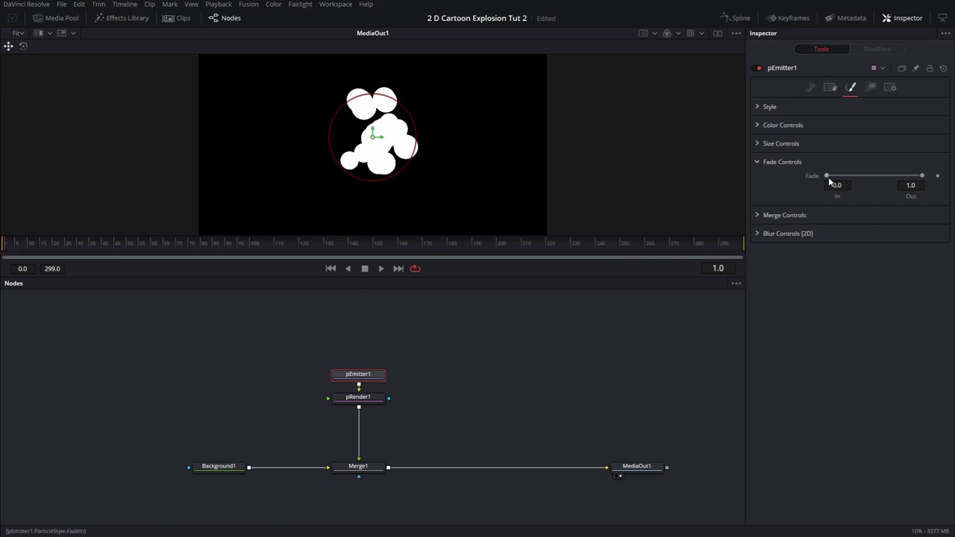
pyautogui.moveTo(828, 176); pyautogui.dragTo(832, 174)
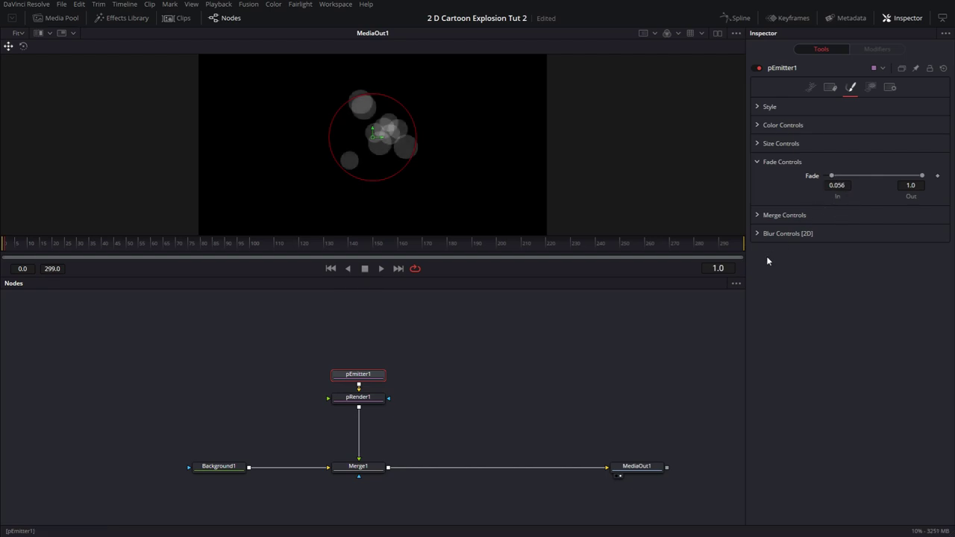
pyautogui.hotkey('ctrl', 's')
pyautogui.click(837, 185)
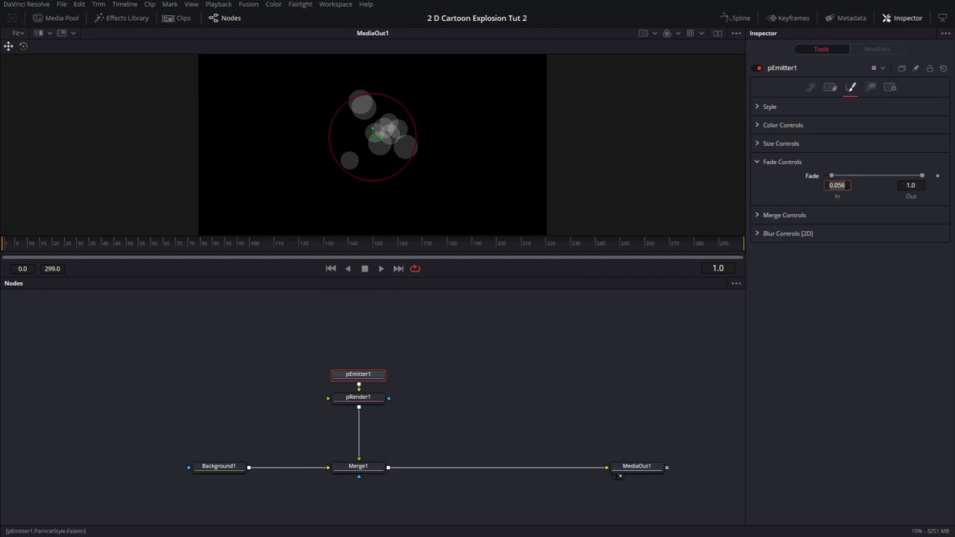
pyautogui.write('0.1')
pyautogui.press('Tab')
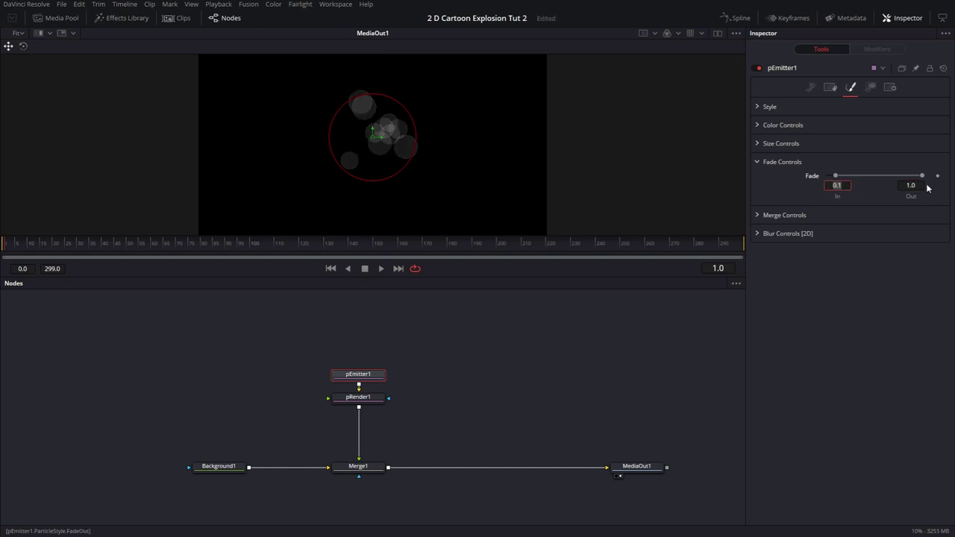
pyautogui.write('0.7')
pyautogui.press('Return')
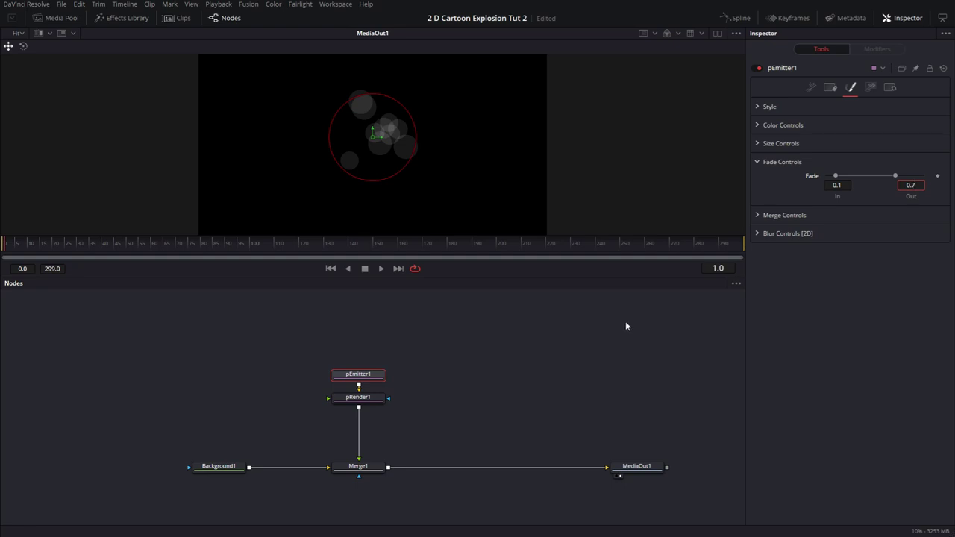
# Set the emitter's particle Number to 100, after briefly trying 20.
pyautogui.click(812, 88)
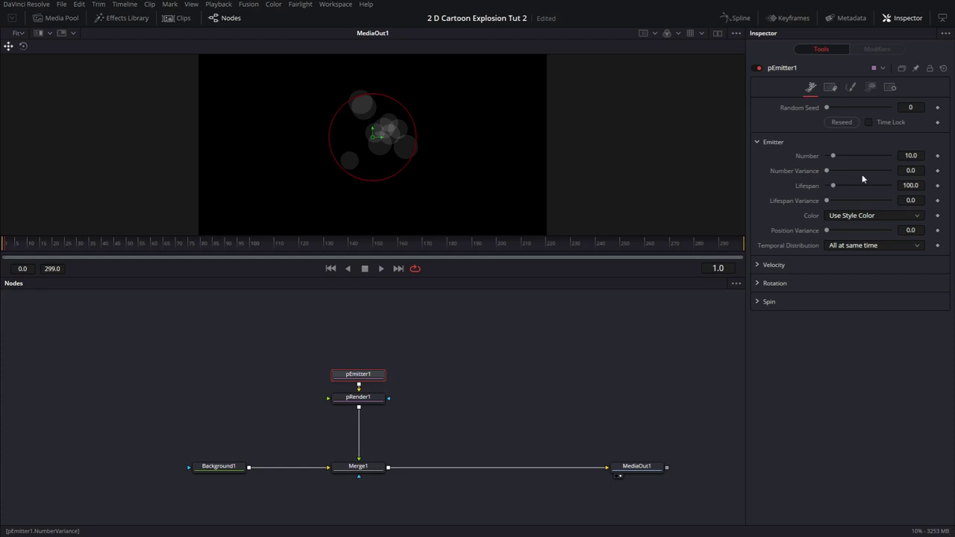
pyautogui.click(913, 155)
pyautogui.click(910, 185)
pyautogui.click(913, 155)
pyautogui.write('100')
pyautogui.press('Tab')
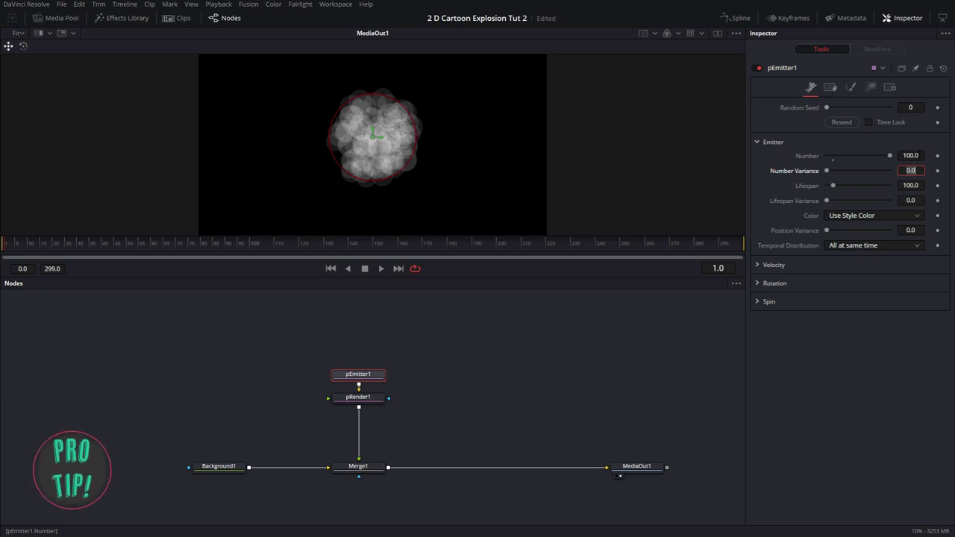
pyautogui.click(910, 156)
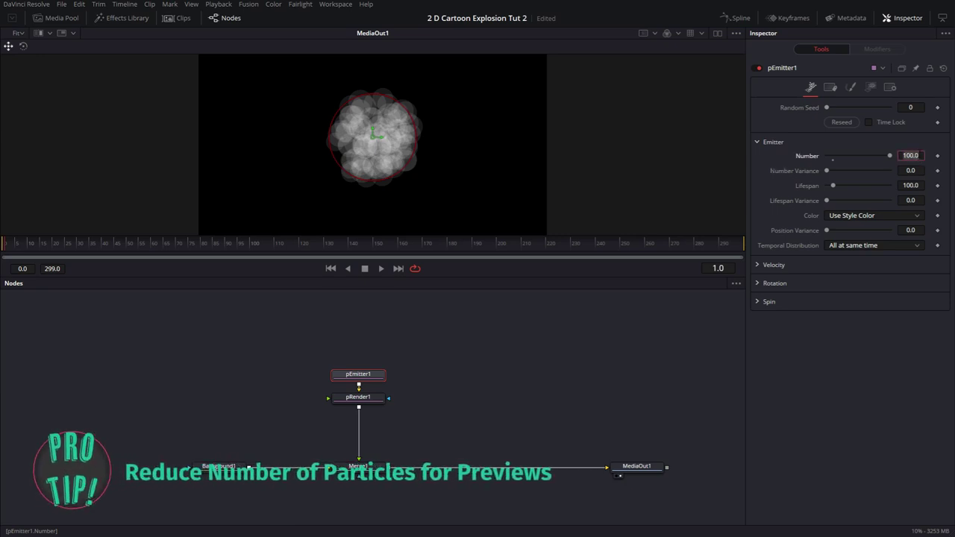
pyautogui.write('20')
pyautogui.press('Tab')
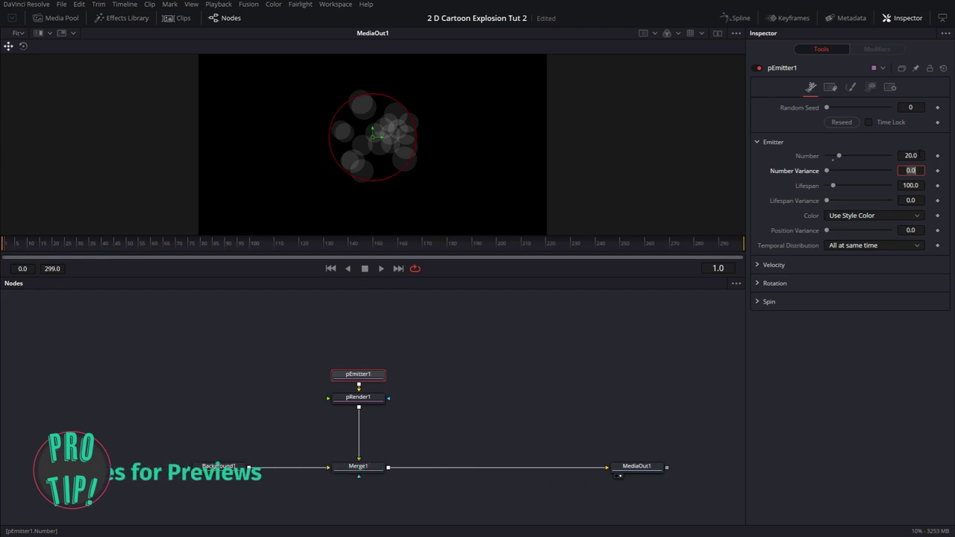
pyautogui.click(910, 155)
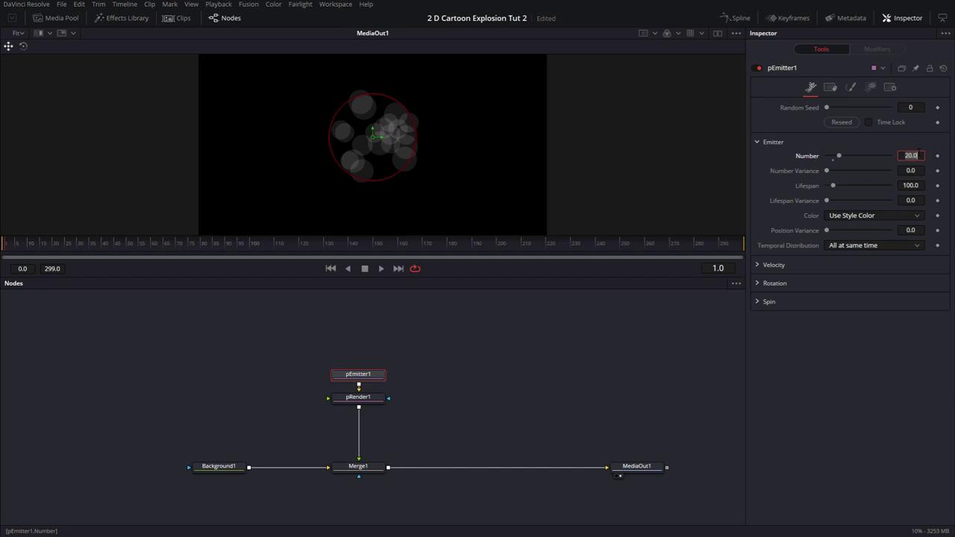
pyautogui.write('100')
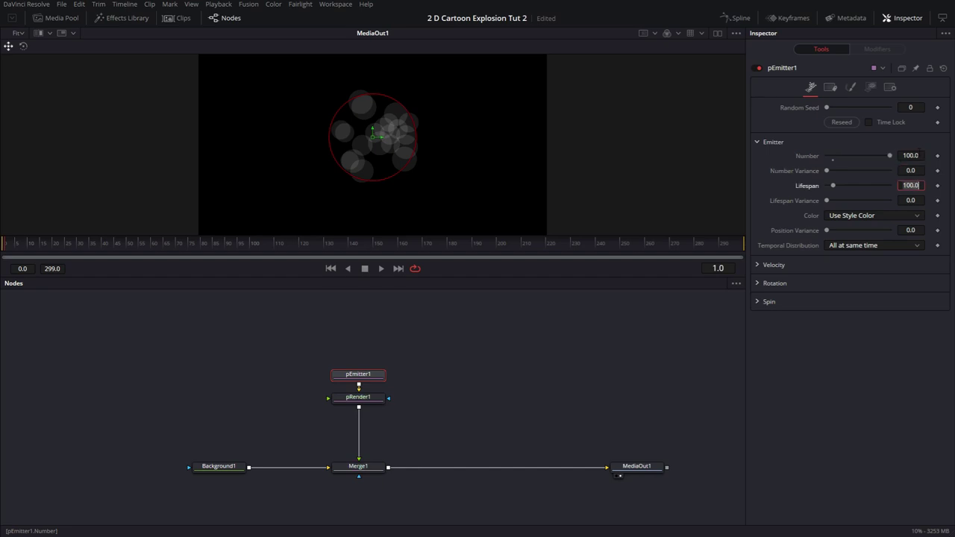
# Set Lifespan to 75 with Lifespan Variance 25, then play to preview.
pyautogui.click(910, 185)
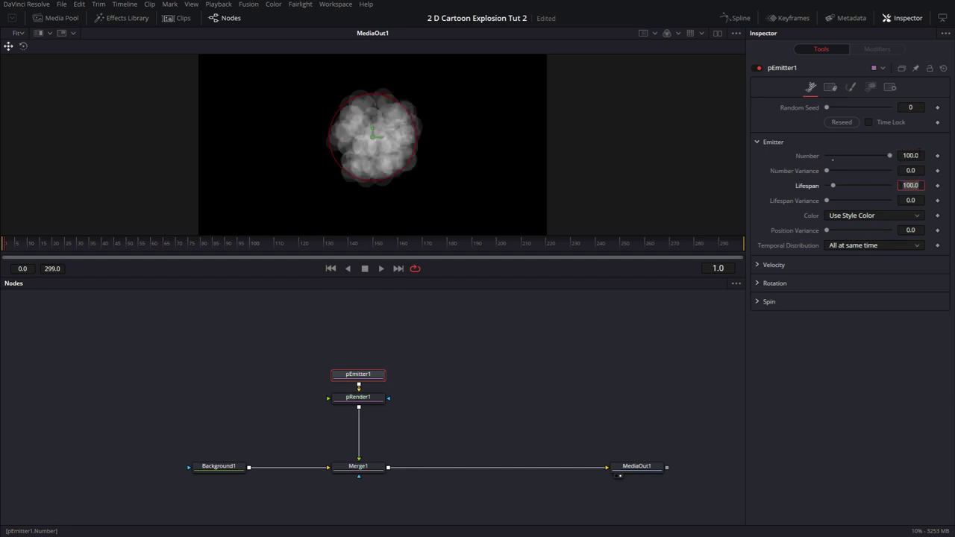
pyautogui.write('75')
pyautogui.press('Tab')
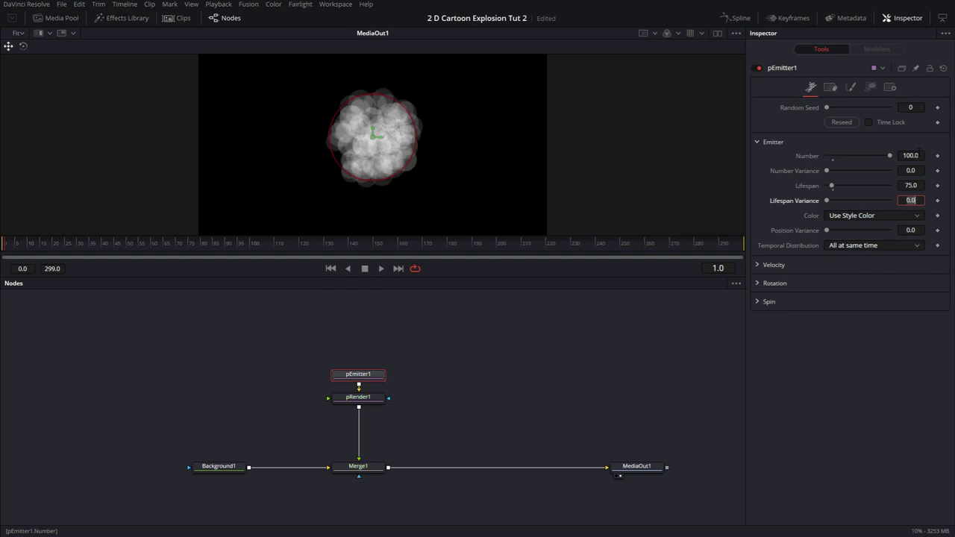
pyautogui.write('25')
pyautogui.press('Tab')
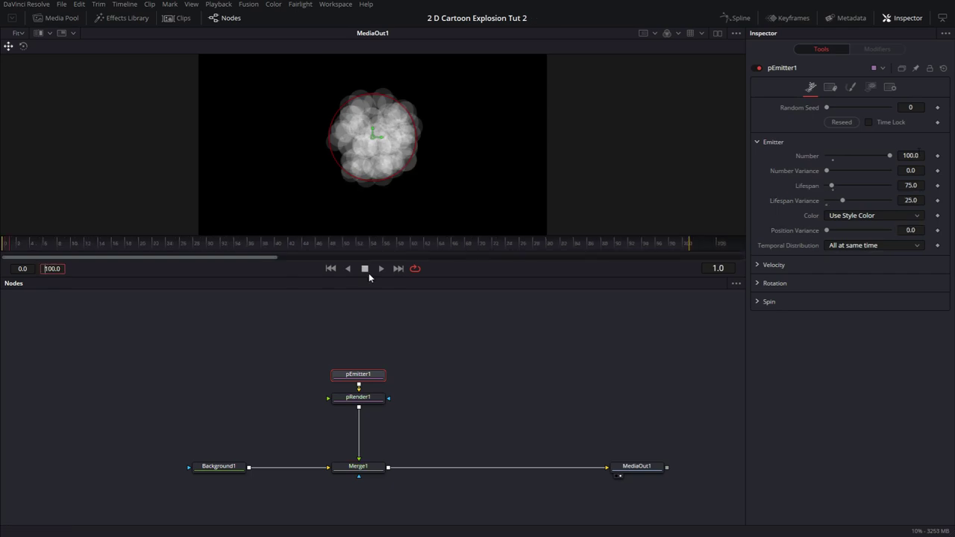
pyautogui.click(380, 269)
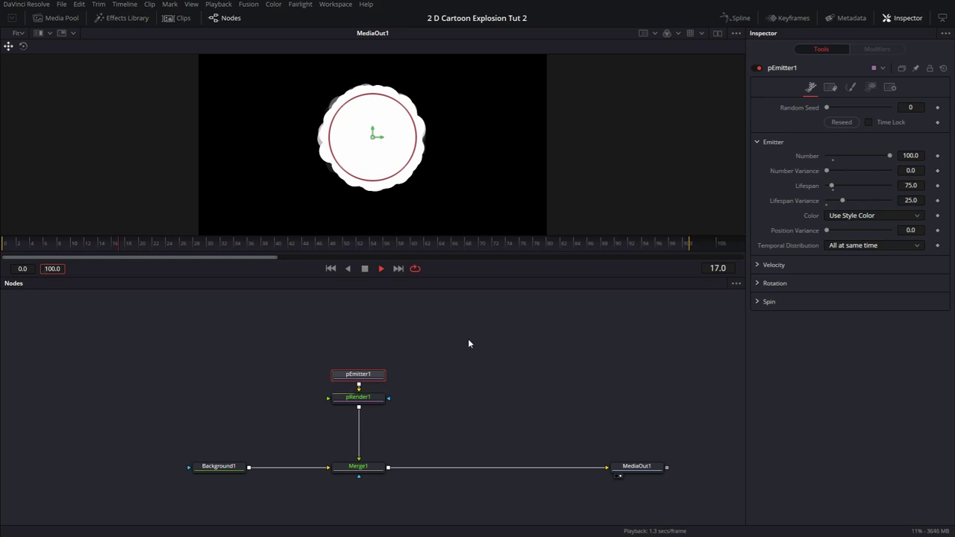
# Keyframe Number at 0 on frame 0, 100 on frame 1, and 0 on frame 2, then play.
pyautogui.press('space')
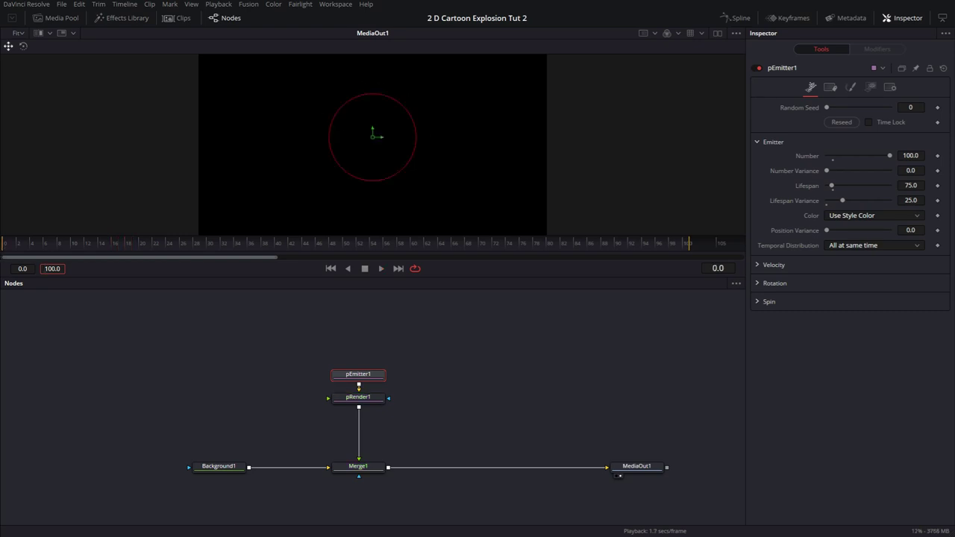
pyautogui.click(938, 156)
pyautogui.moveTo(889, 155); pyautogui.dragTo(794, 155)
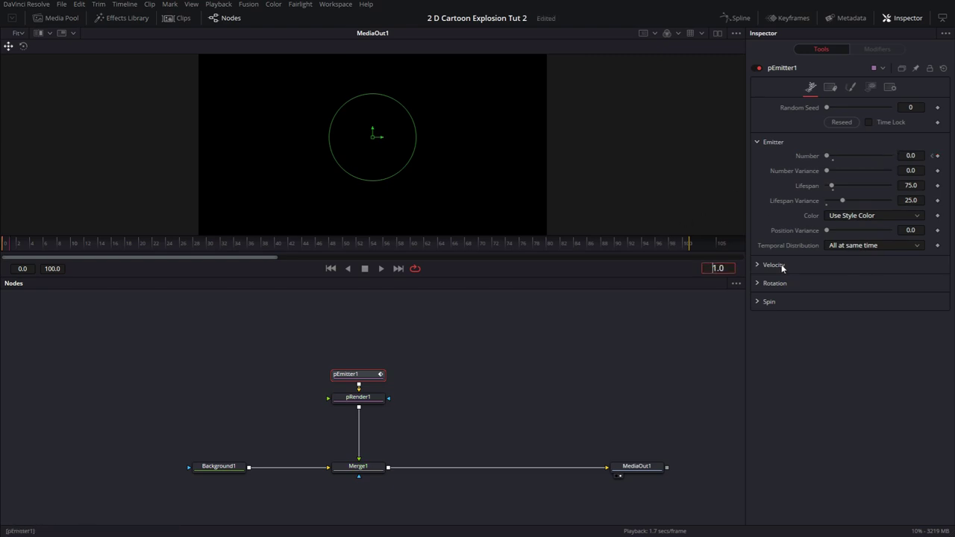
pyautogui.press('Right')
pyautogui.click(910, 155)
pyautogui.write('100')
pyautogui.press('Tab')
pyautogui.press('Right')
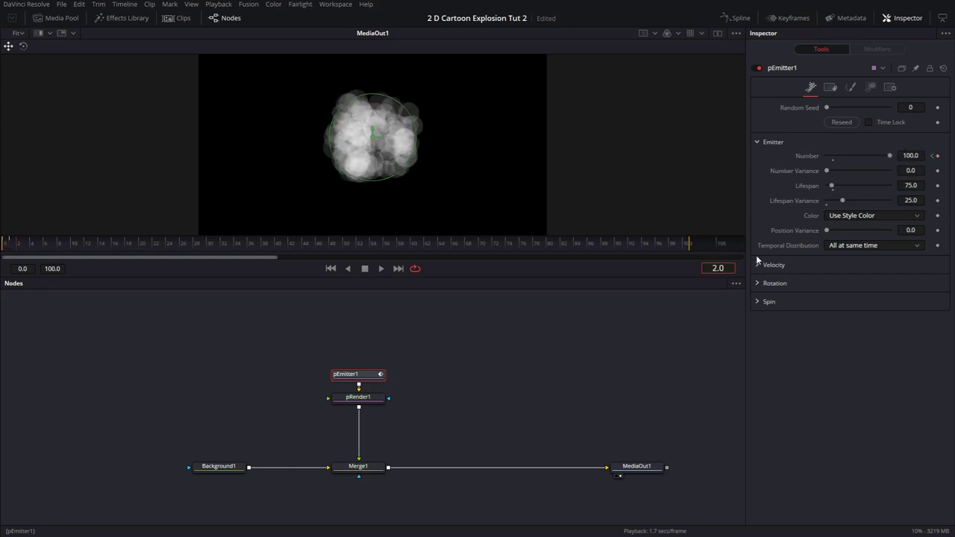
pyautogui.moveTo(887, 156); pyautogui.dragTo(768, 155)
pyautogui.press('space')
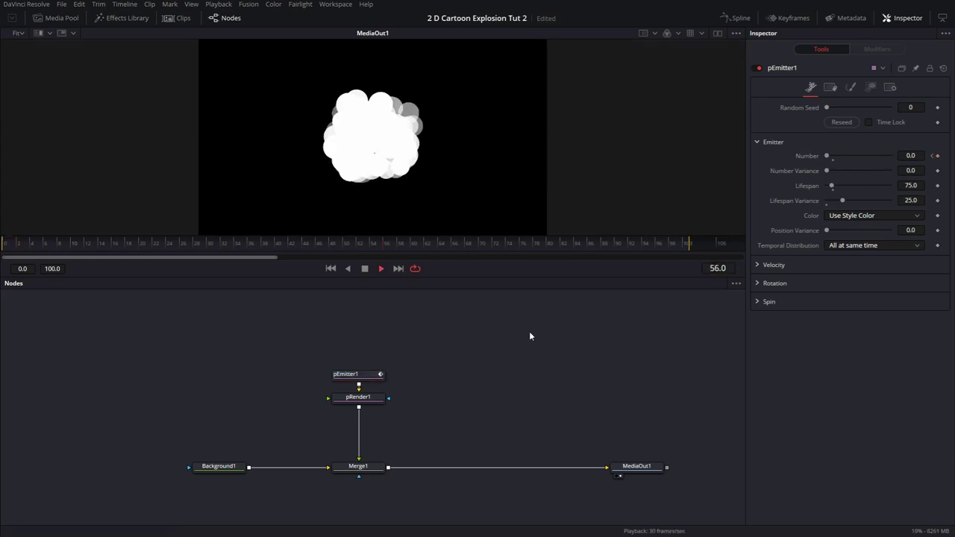
# Show the Style tab, collapse Fade Controls, stop playback and scrub to frame 10.
pyautogui.click(851, 87)
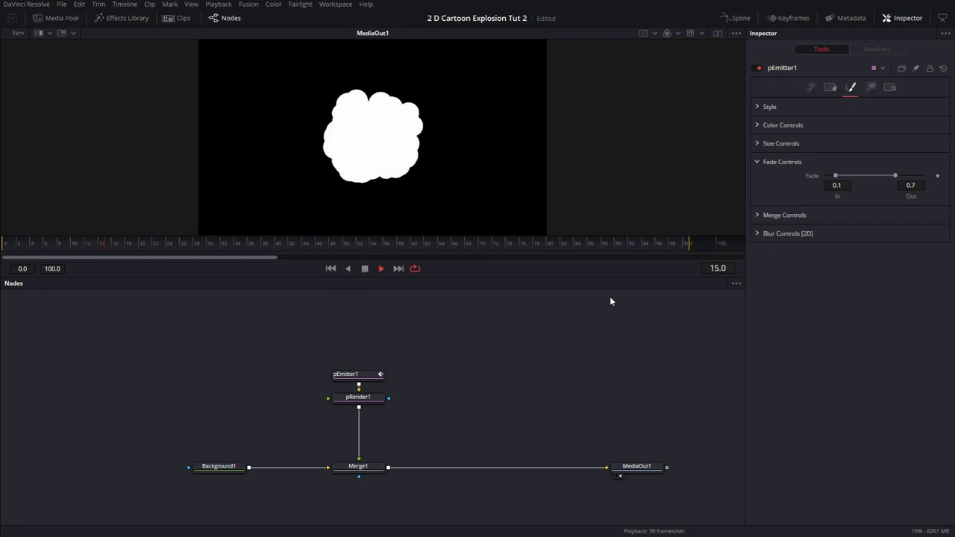
pyautogui.click(757, 162)
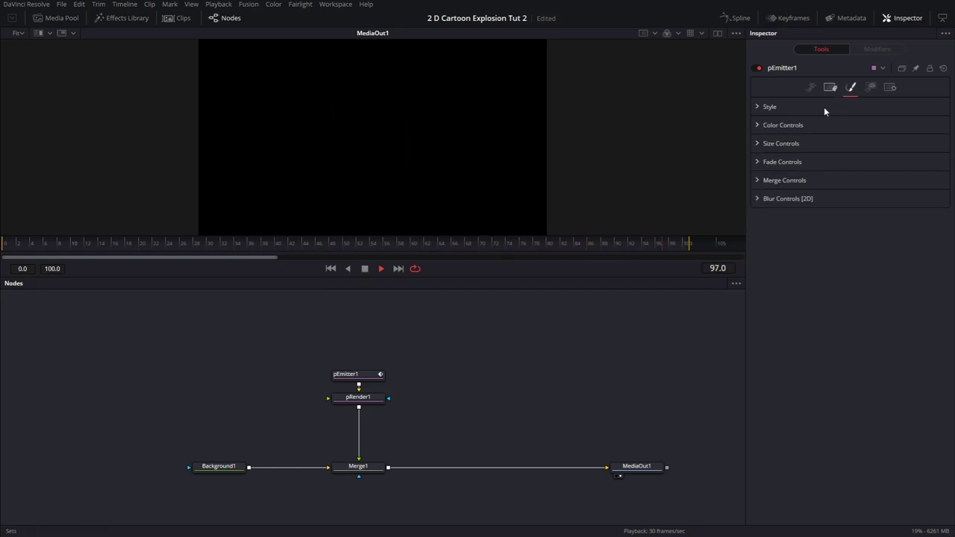
pyautogui.click(364, 269)
pyautogui.moveTo(21, 246); pyautogui.dragTo(73, 251)
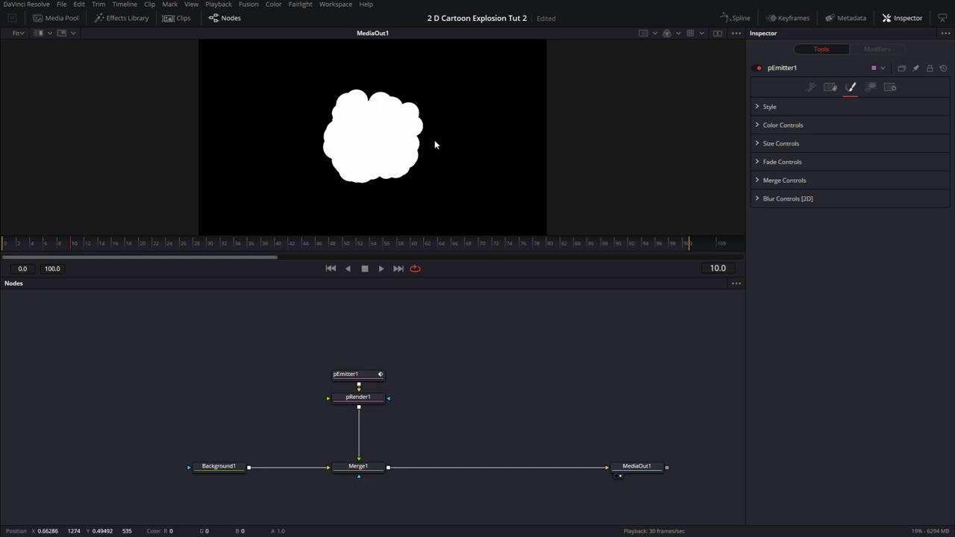
# In Color Over Life, add a fully saturated red stop near the gradient start.
pyautogui.click(758, 126)
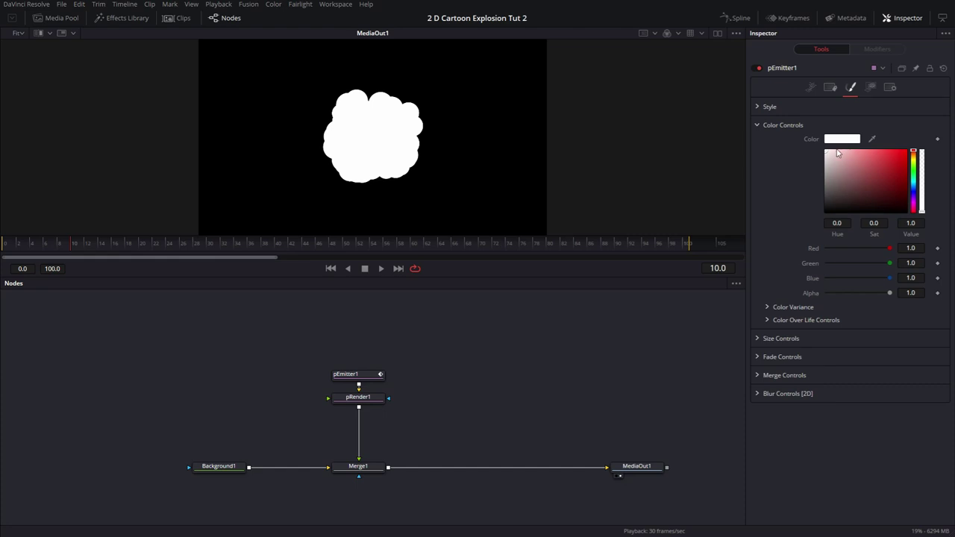
pyautogui.click(766, 321)
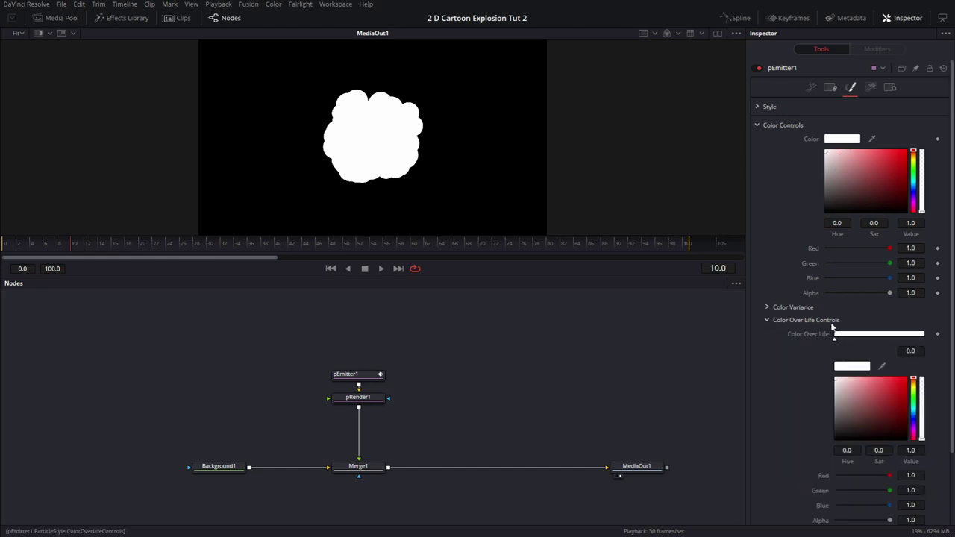
pyautogui.scroll(-1, 811, 324)
pyautogui.scroll(1, 810, 331)
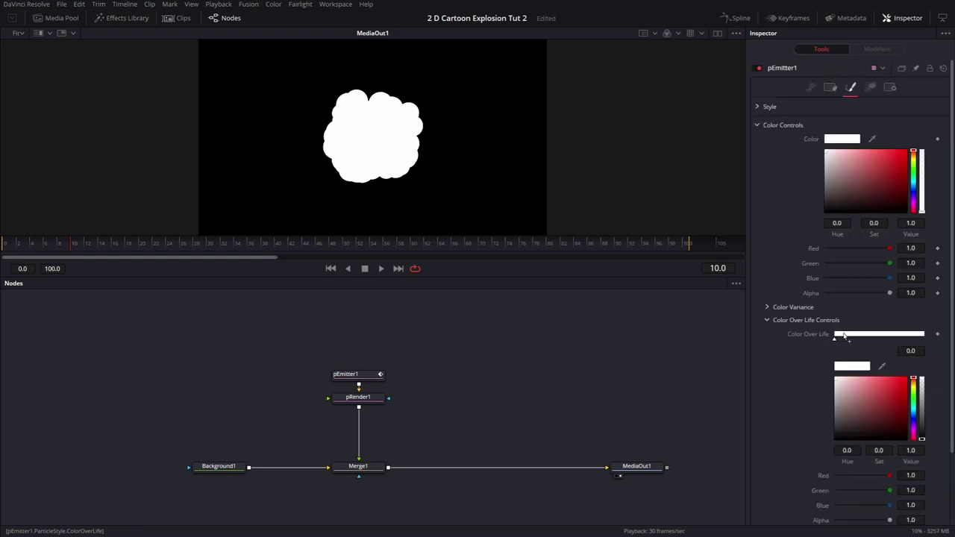
pyautogui.click(843, 336)
pyautogui.click(912, 380)
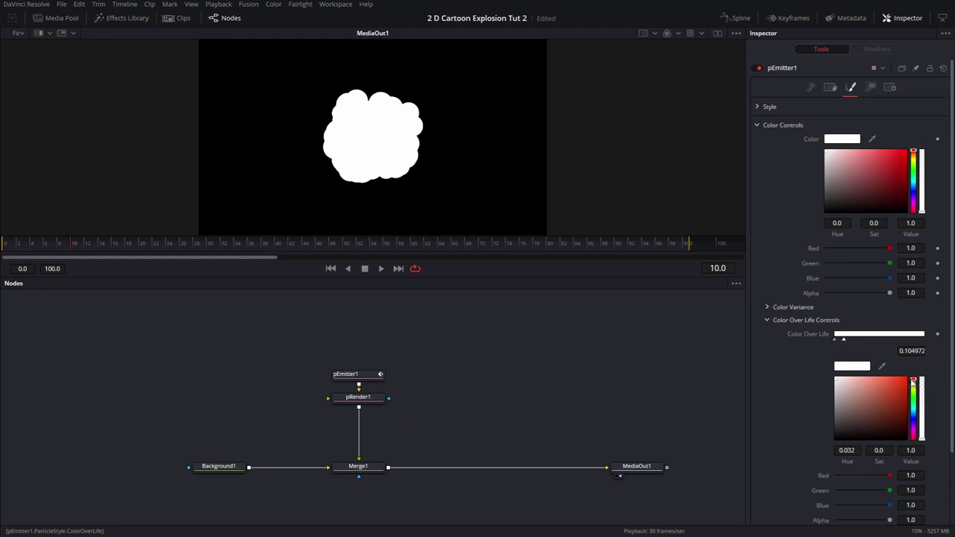
pyautogui.click(907, 379)
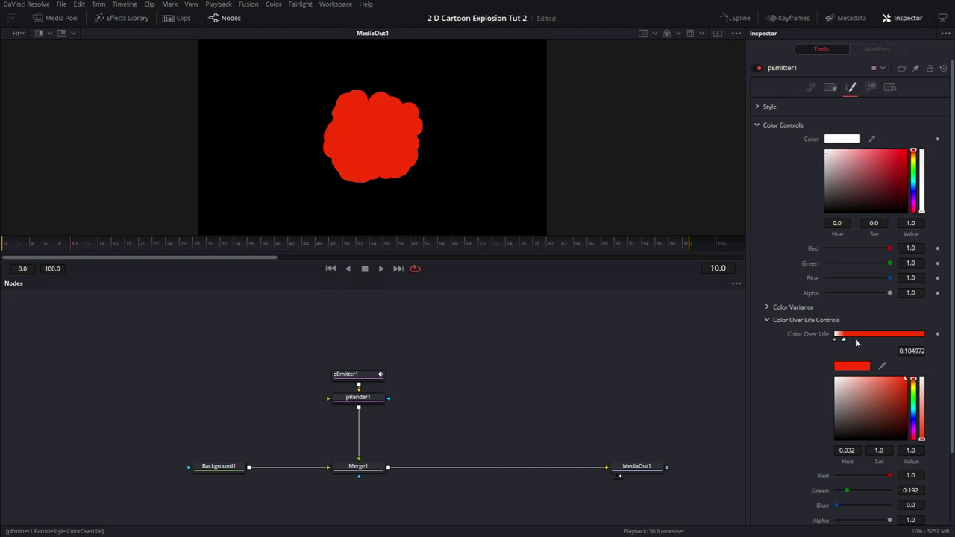
pyautogui.moveTo(843, 340); pyautogui.dragTo(841, 341)
# Add an orange stop at about 0.16 and a yellow stop around 0.43.
pyautogui.click(848, 335)
pyautogui.moveTo(914, 382); pyautogui.dragTo(914, 385)
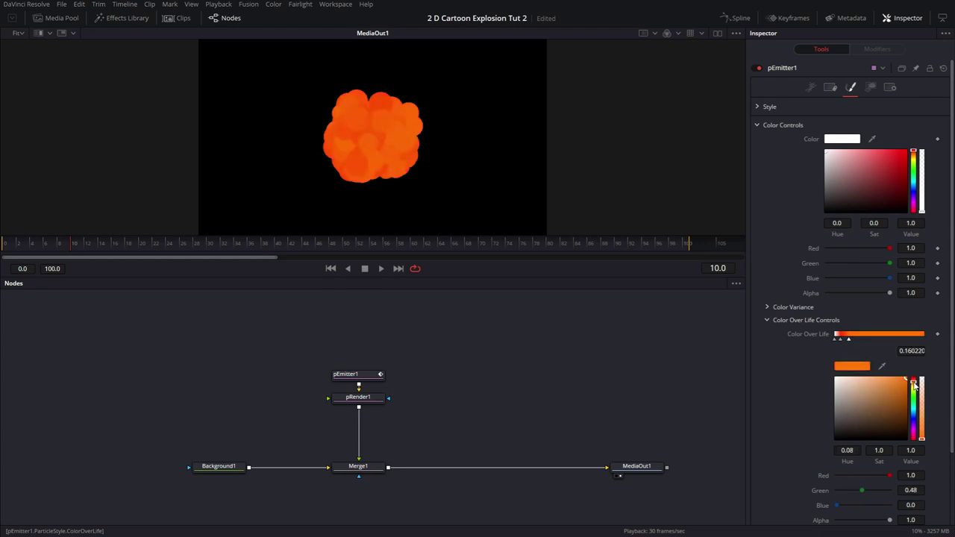
pyautogui.click(871, 337)
pyautogui.click(908, 382)
pyautogui.moveTo(913, 385); pyautogui.dragTo(914, 388)
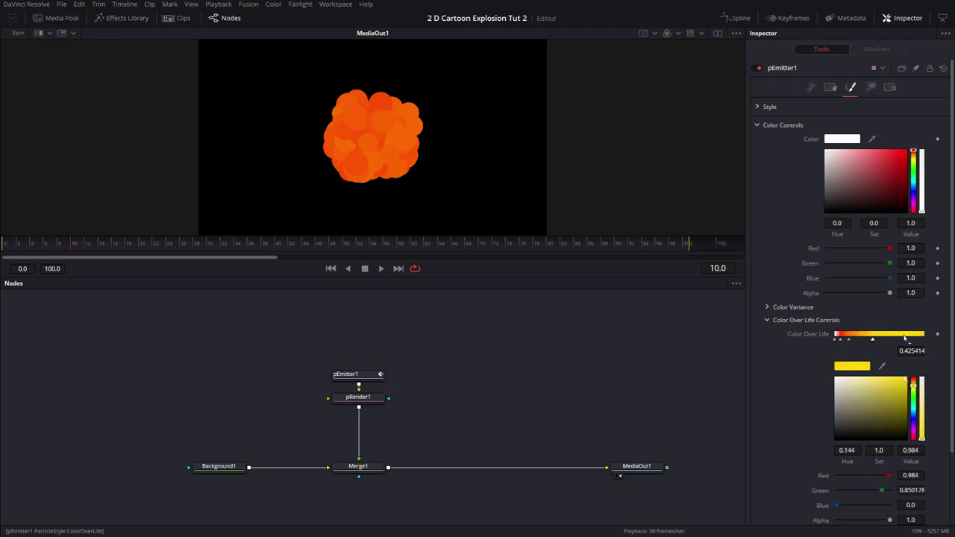
# Add a dark grey stop near 0.75, a lighter grey near 0.86, and make the end partly transparent.
pyautogui.click(901, 337)
pyautogui.moveTo(853, 414); pyautogui.dragTo(826, 427)
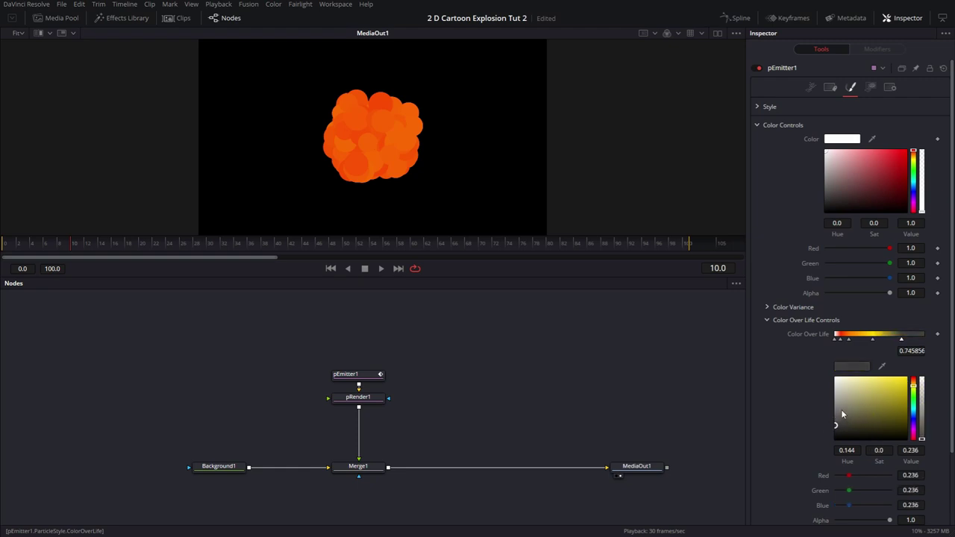
pyautogui.click(912, 338)
pyautogui.click(833, 423)
pyautogui.moveTo(831, 420); pyautogui.dragTo(829, 412)
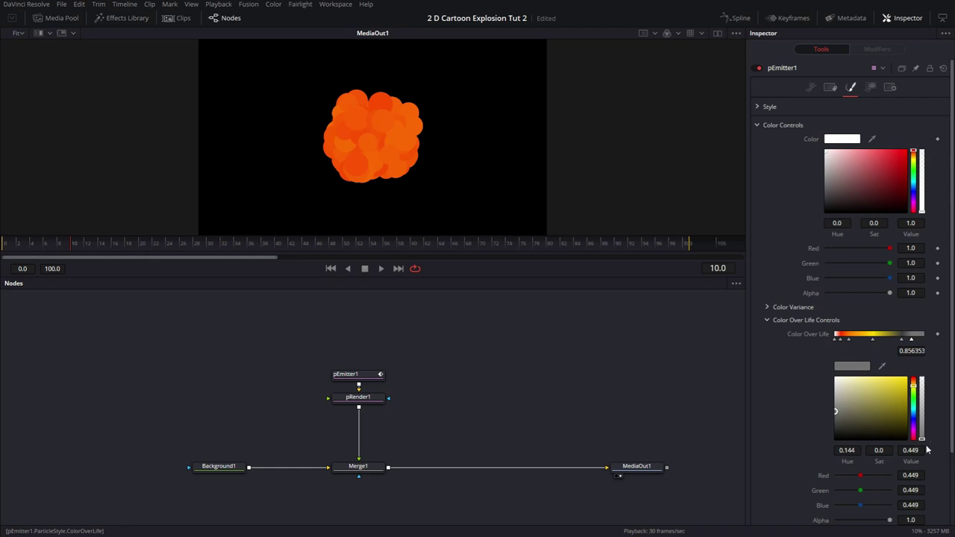
pyautogui.moveTo(922, 442); pyautogui.dragTo(921, 417)
# Add an end stop in light grey (0.654) with low alpha, then replay from the start.
pyautogui.click(923, 339)
pyautogui.moveTo(925, 340); pyautogui.dragTo(929, 340)
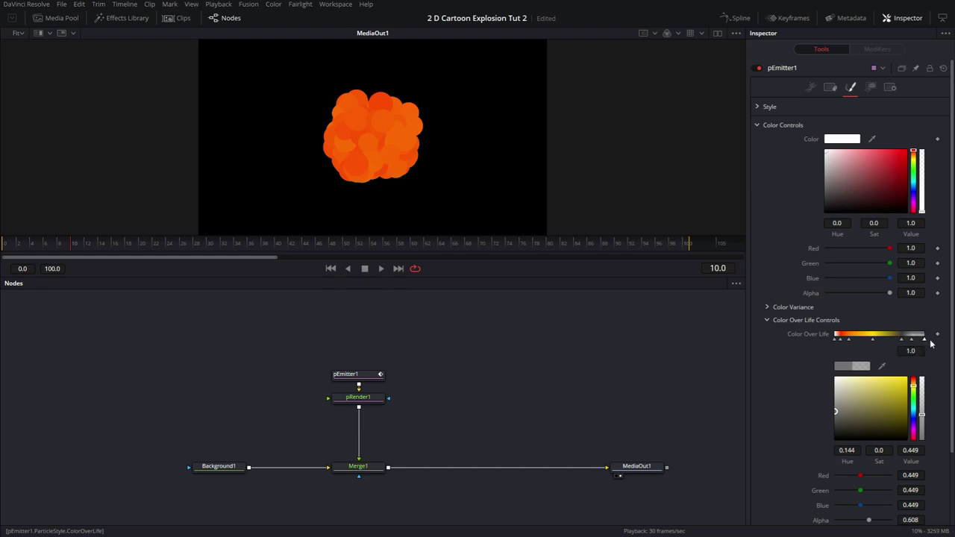
pyautogui.click(833, 407)
pyautogui.moveTo(833, 407); pyautogui.dragTo(828, 398)
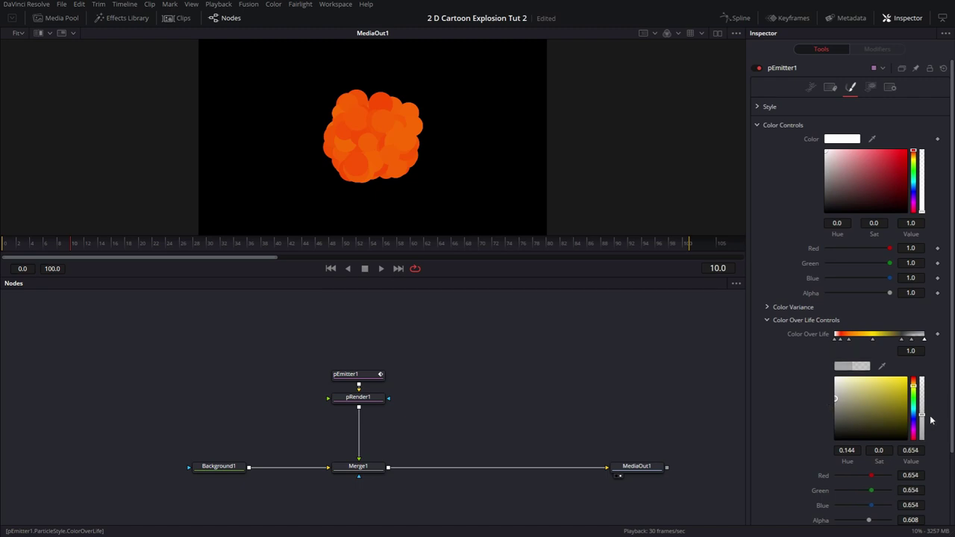
pyautogui.moveTo(923, 415); pyautogui.dragTo(919, 386)
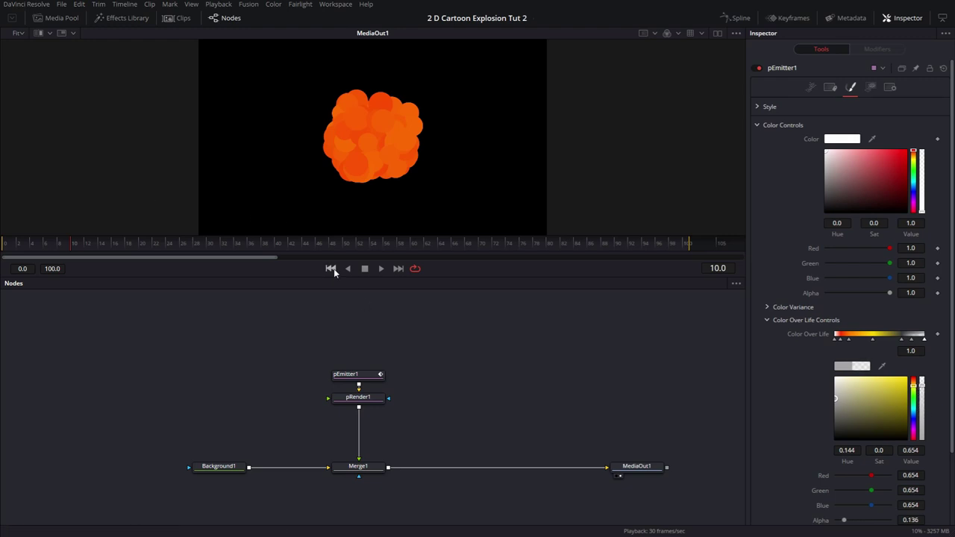
pyautogui.click(330, 267)
pyautogui.click(382, 269)
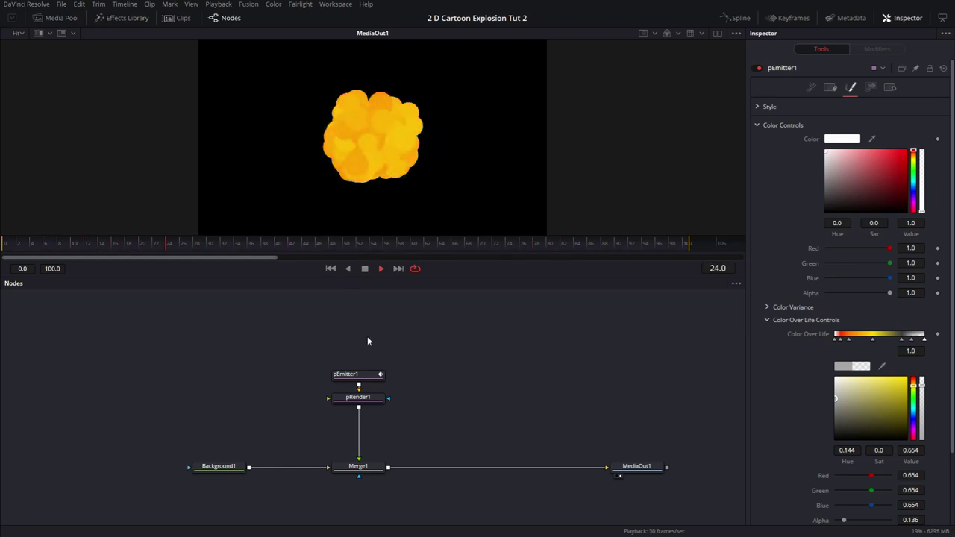
# Add a raised early point on the Size Over Life curve and drag its end down near zero.
pyautogui.click(757, 126)
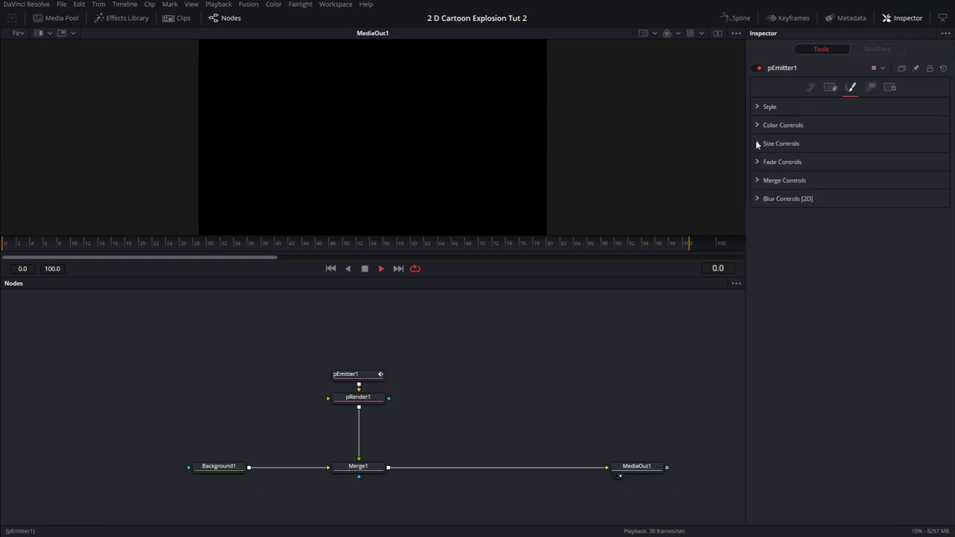
pyautogui.click(757, 143)
pyautogui.click(364, 269)
pyautogui.click(910, 157)
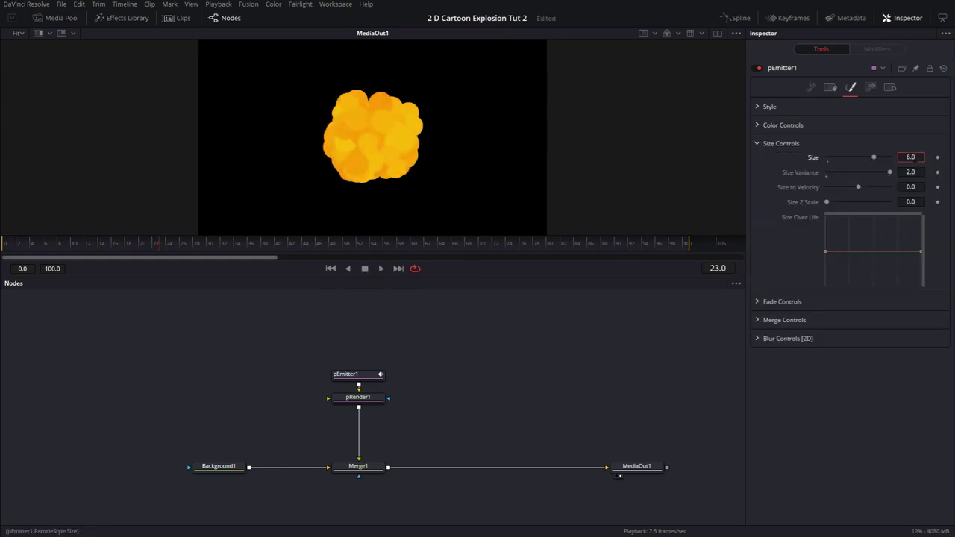
pyautogui.click(837, 252)
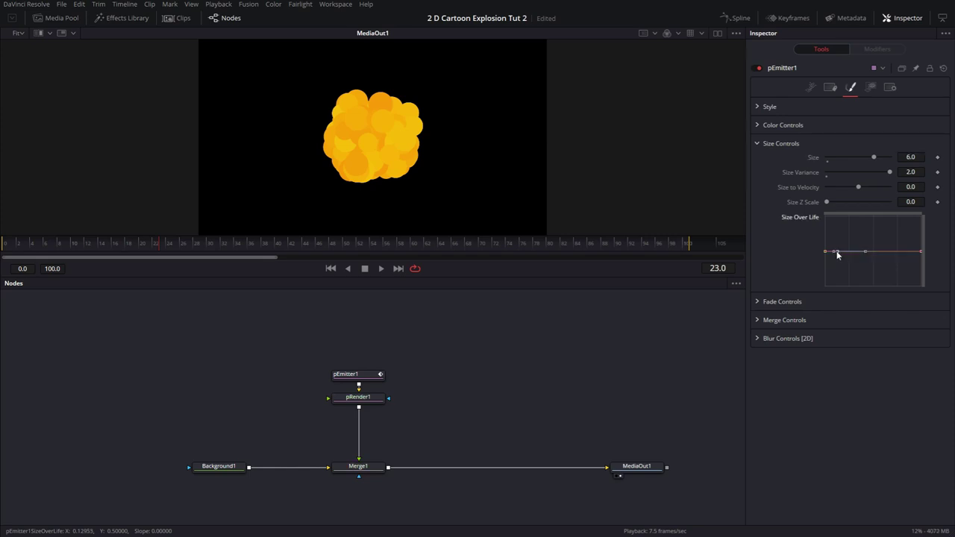
pyautogui.moveTo(838, 252); pyautogui.dragTo(837, 239)
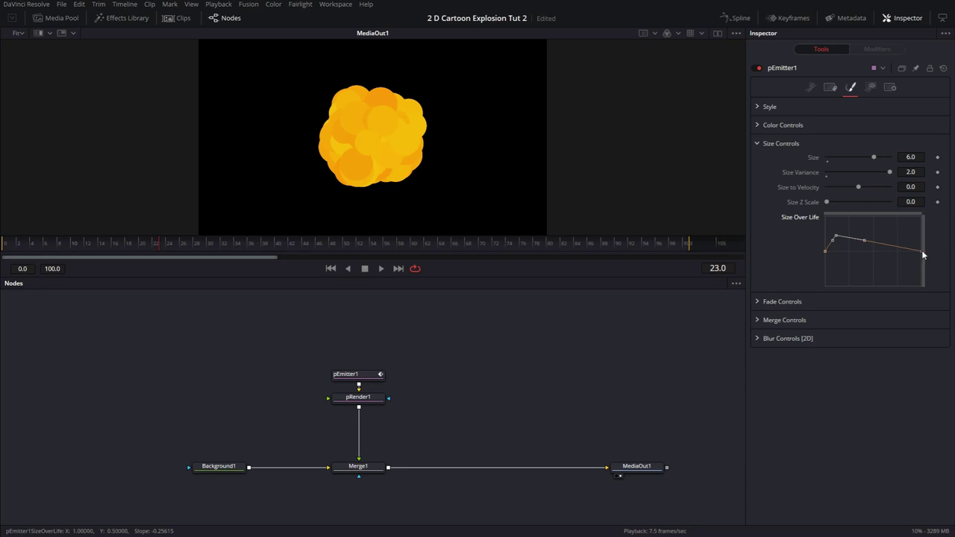
pyautogui.scroll(1, 922, 257)
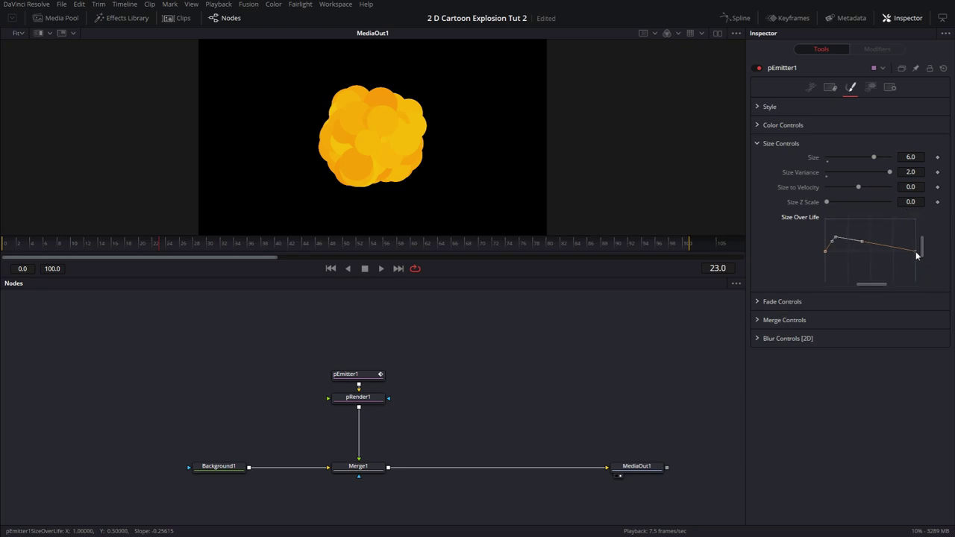
pyautogui.moveTo(917, 255); pyautogui.dragTo(911, 285)
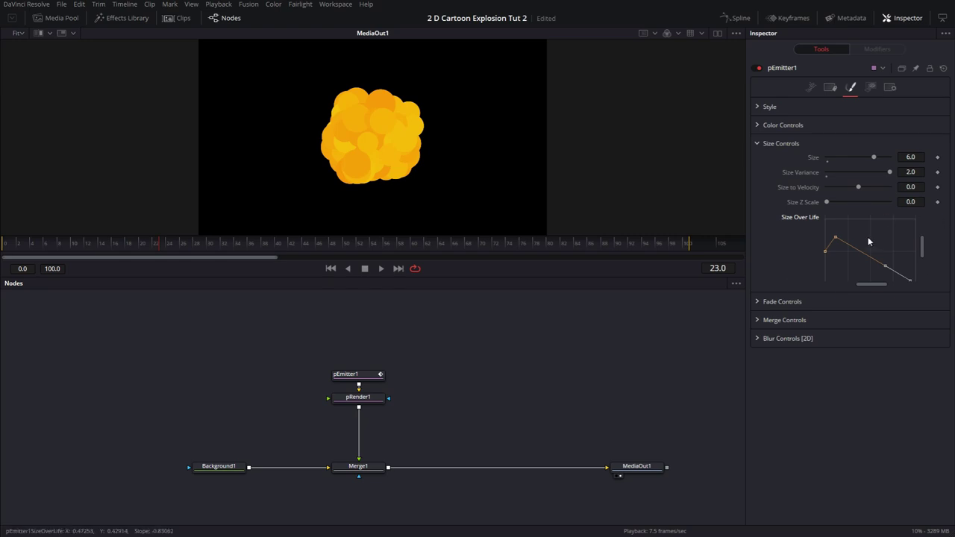
# Show the Size Over Life curve in a widened Spline panel, fitted to view.
pyautogui.click(739, 18)
pyautogui.click(905, 18)
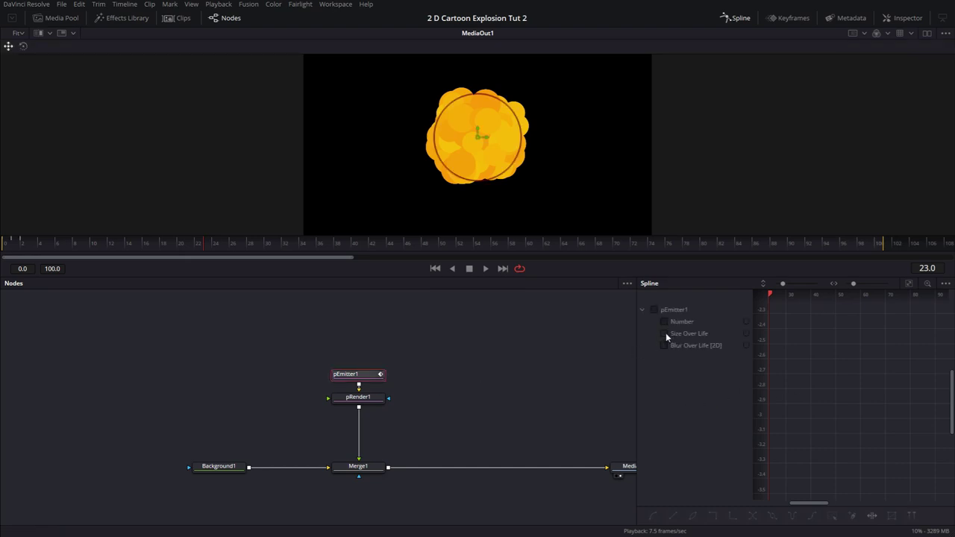
pyautogui.click(664, 334)
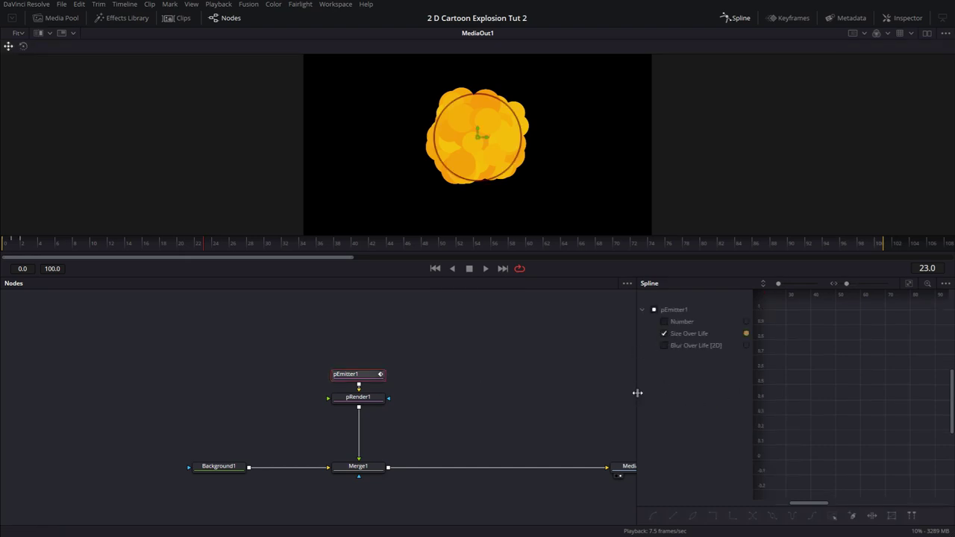
pyautogui.moveTo(637, 393); pyautogui.dragTo(429, 395)
pyautogui.click(909, 284)
pyautogui.scroll(-4, 762, 408)
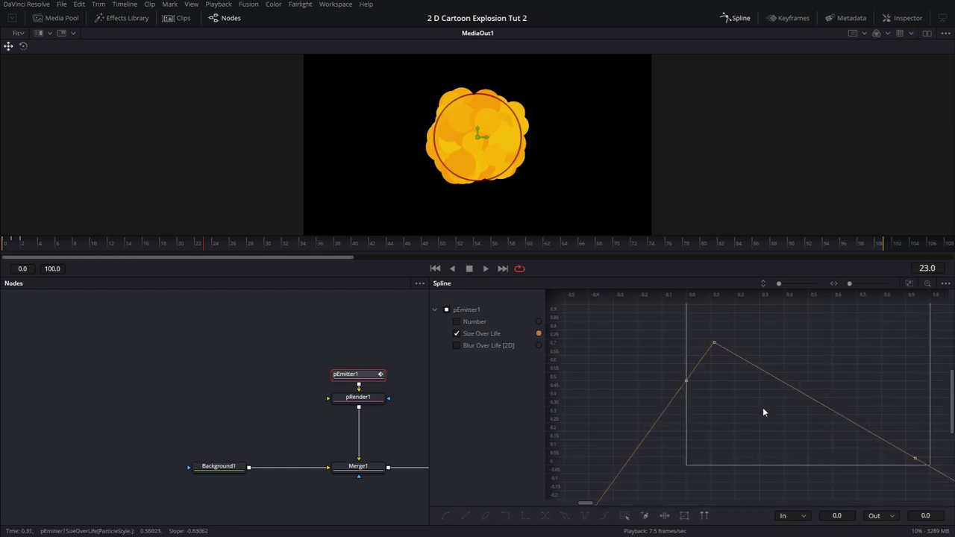
# Raise the peak key and bend tangents so size holds, then falls sharply; preview playback.
pyautogui.hotkey('ctrl', 'a')
pyautogui.hotkey('shift', 'b')
pyautogui.moveTo(793, 409); pyautogui.dragTo(743, 405)
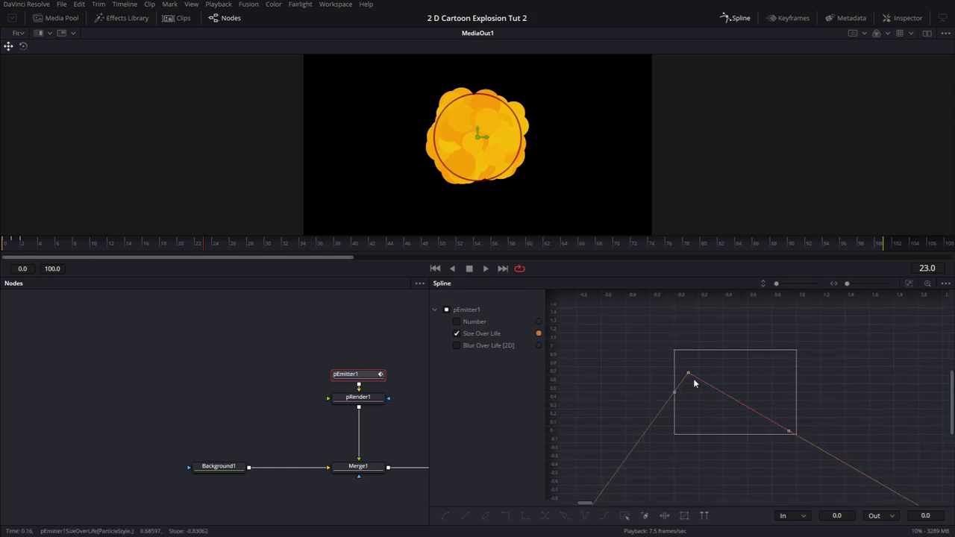
pyautogui.moveTo(687, 377); pyautogui.dragTo(686, 370)
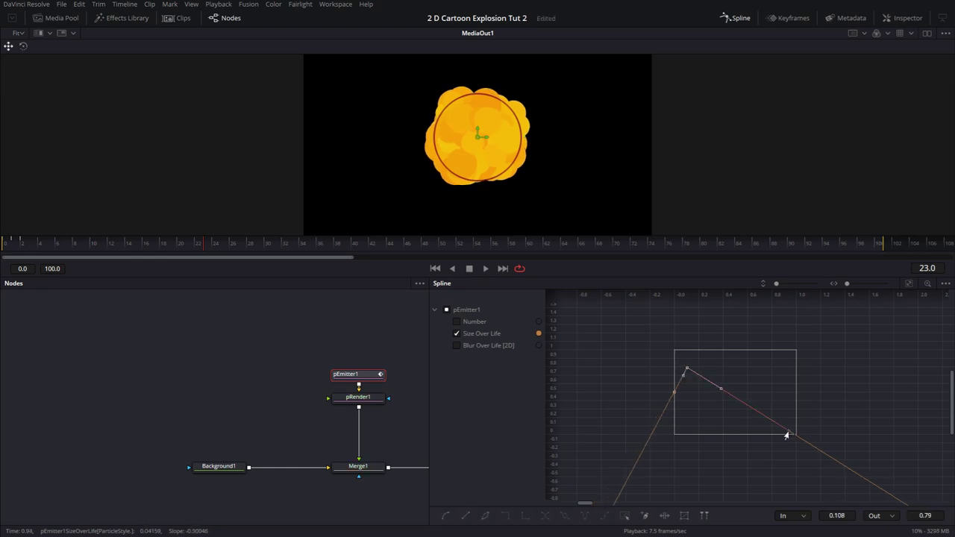
pyautogui.click(787, 434)
pyautogui.moveTo(754, 415); pyautogui.dragTo(785, 385)
pyautogui.click(686, 371)
pyautogui.moveTo(720, 393); pyautogui.dragTo(750, 380)
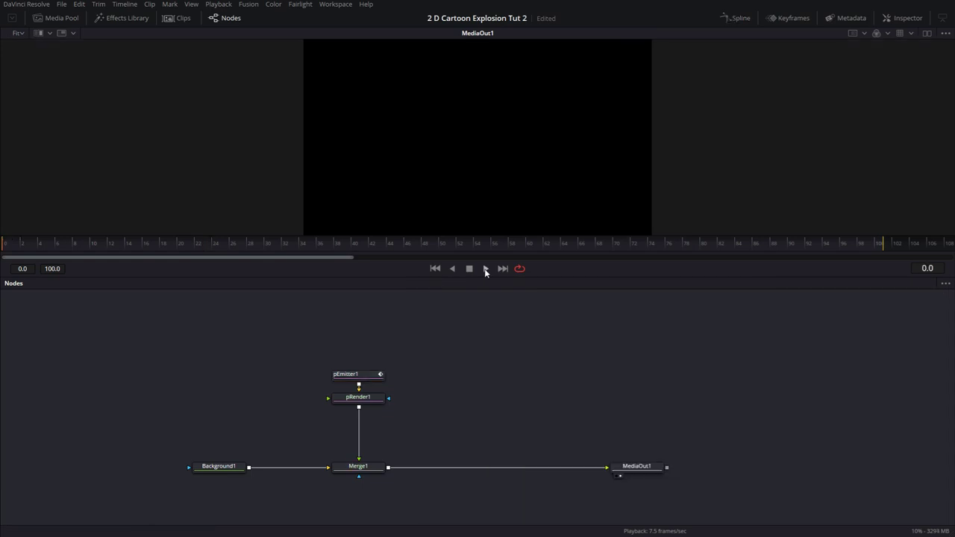
pyautogui.click(485, 268)
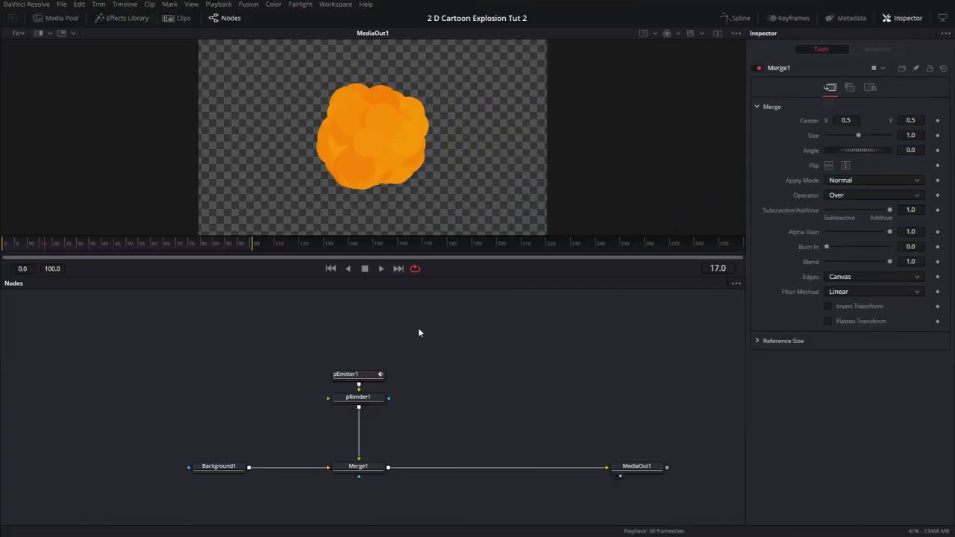
# Add a Glow node between pRender1 and Merge1 and set its Glow Size to 100.
pyautogui.hotkey('shift', 'space')
pyautogui.write('Glow')
pyautogui.click(470, 352)
pyautogui.moveTo(426, 375); pyautogui.dragTo(358, 421)
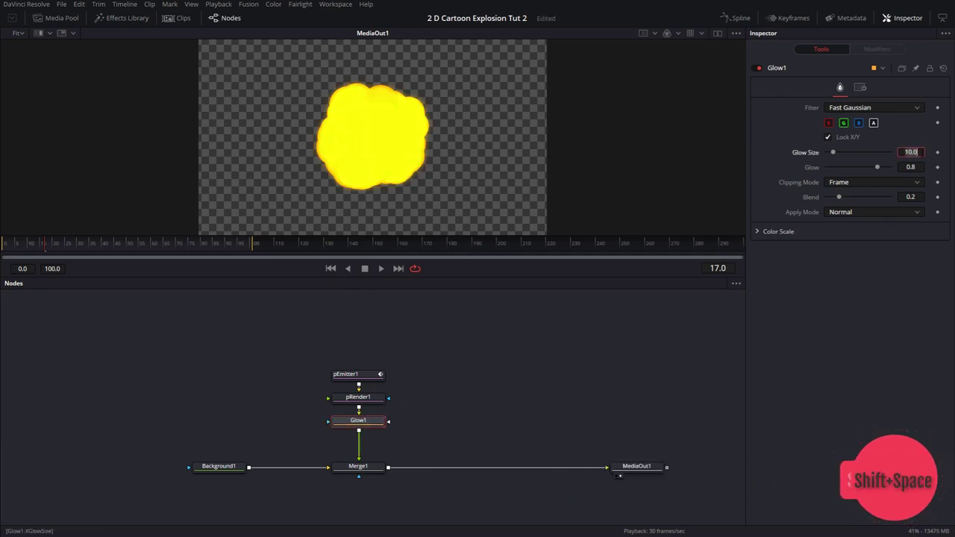
pyautogui.write('100')
pyautogui.press('Tab')
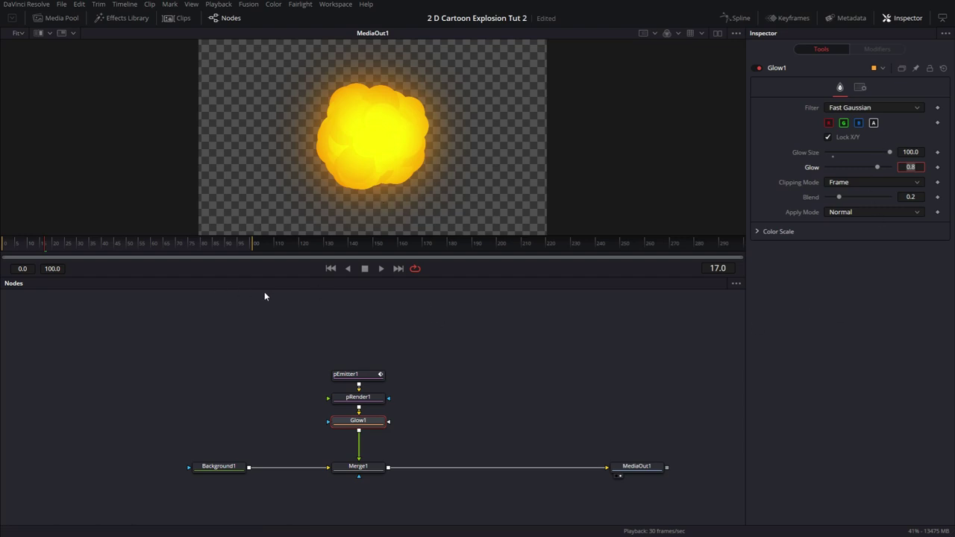
# Keyframe the glow Blend at 0.0 on frame 0 and 0.2 on frame 5.
pyautogui.click(22, 249)
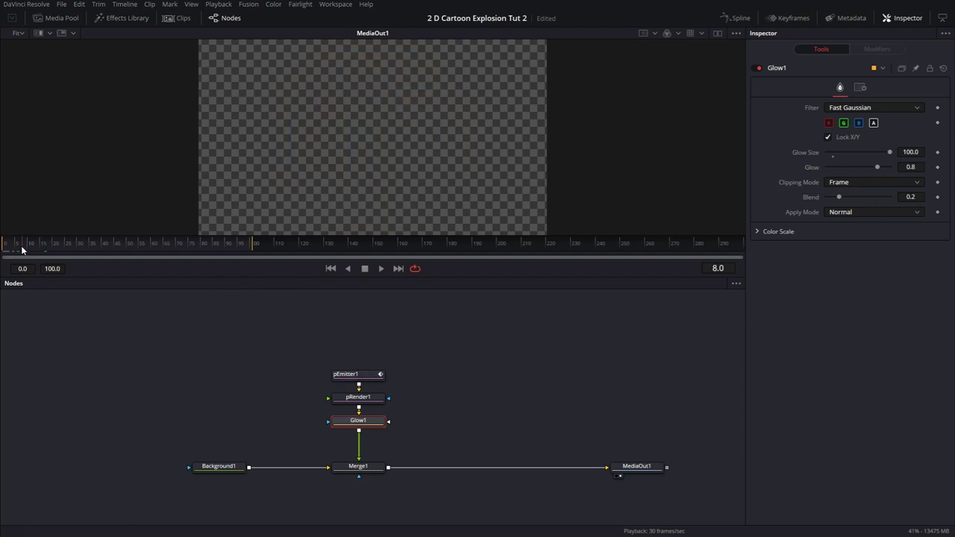
pyautogui.click(937, 198)
pyautogui.moveTo(839, 197); pyautogui.dragTo(821, 198)
pyautogui.click(717, 268)
pyautogui.write('5')
pyautogui.press('Return')
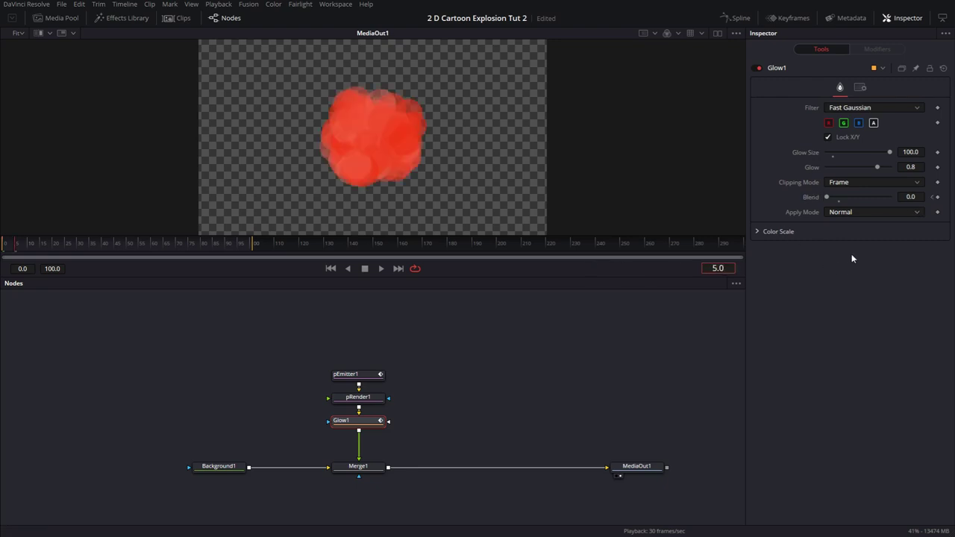
pyautogui.click(937, 198)
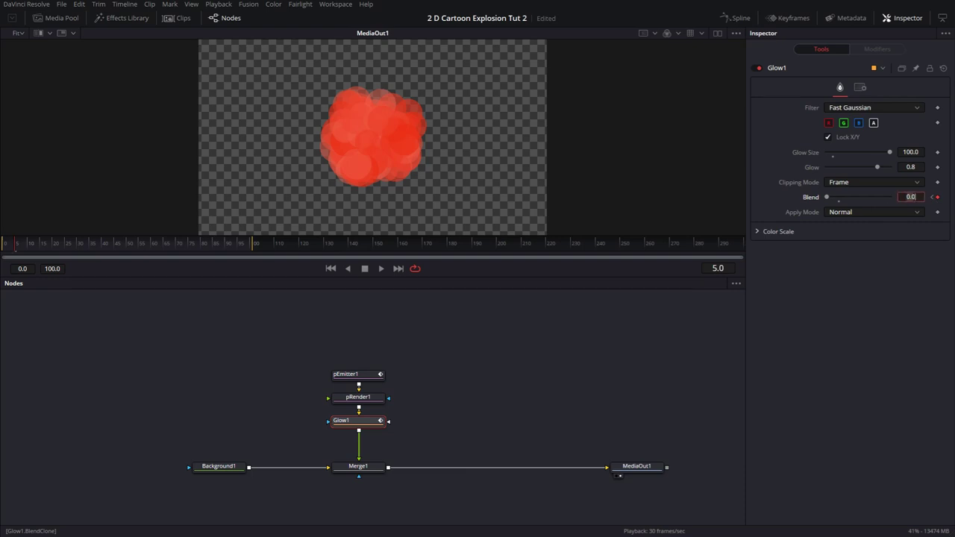
pyautogui.write('0.2')
pyautogui.press('Tab')
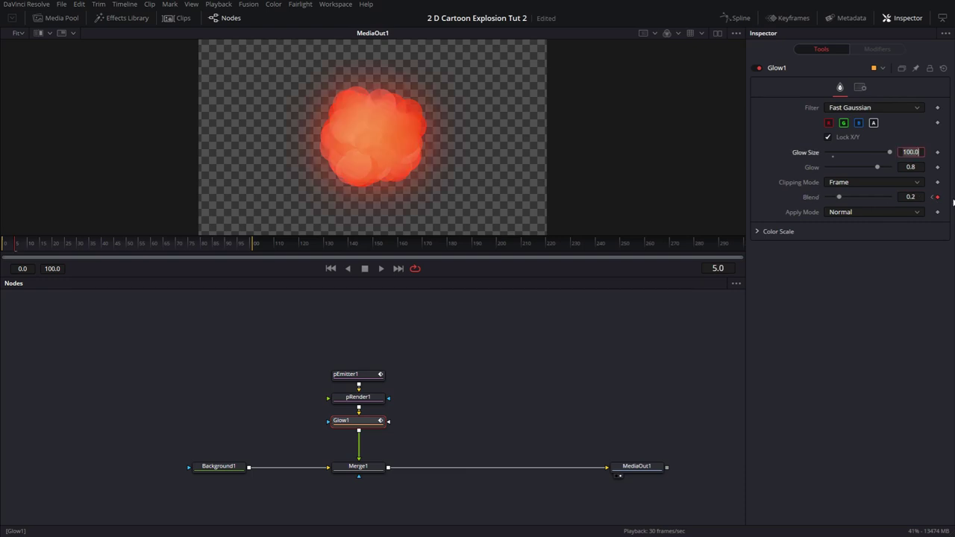
# Add another Blend keyframe at frame 25, then step back to frame 5.
pyautogui.click(718, 268)
pyautogui.press('BackSpace')
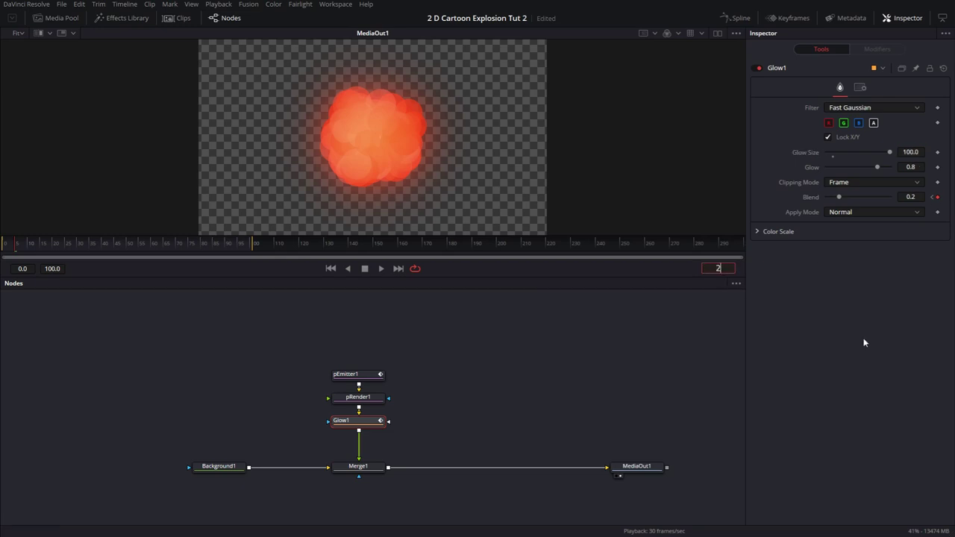
pyautogui.press('Return')
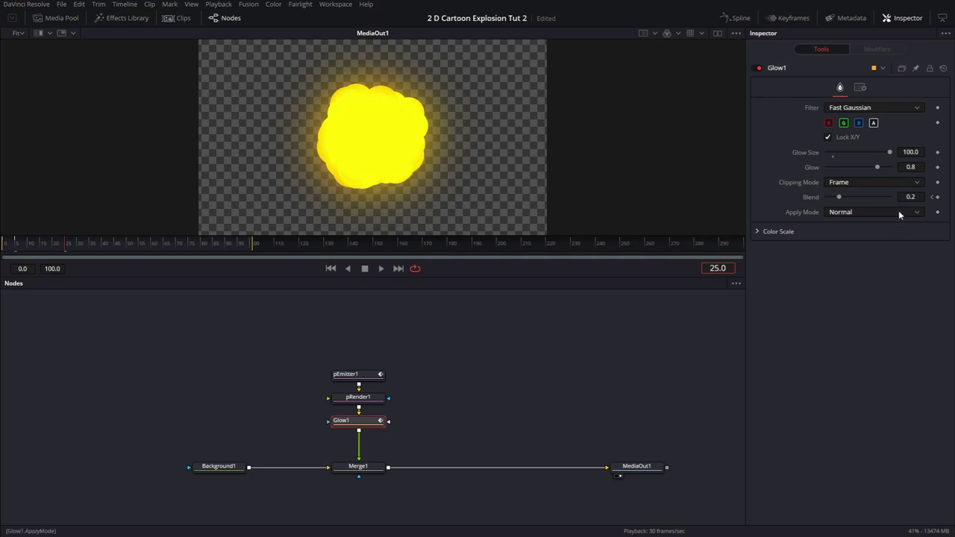
pyautogui.click(937, 197)
pyautogui.press('[')
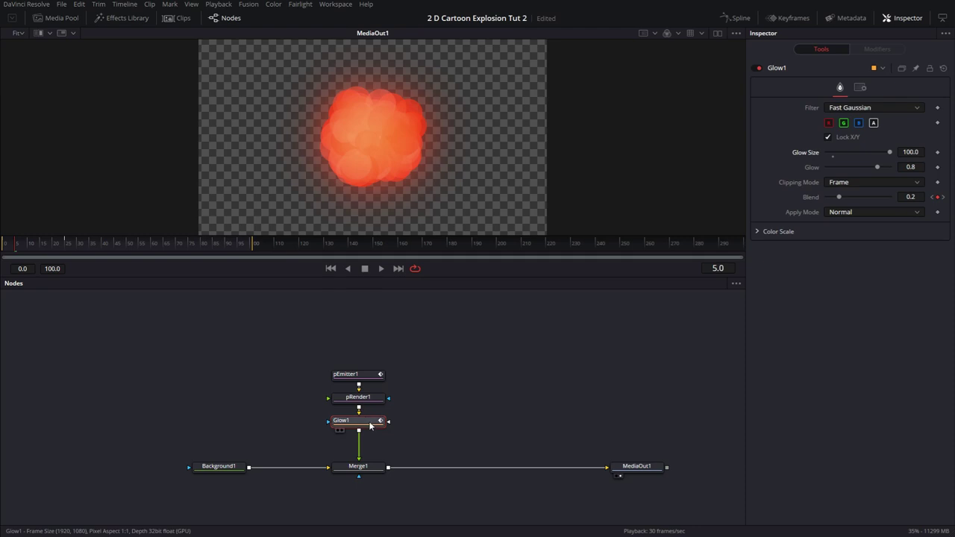
# Move Glow1 aside and link pRender1's output into it as an Effect Mask.
pyautogui.moveTo(372, 422); pyautogui.dragTo(482, 431)
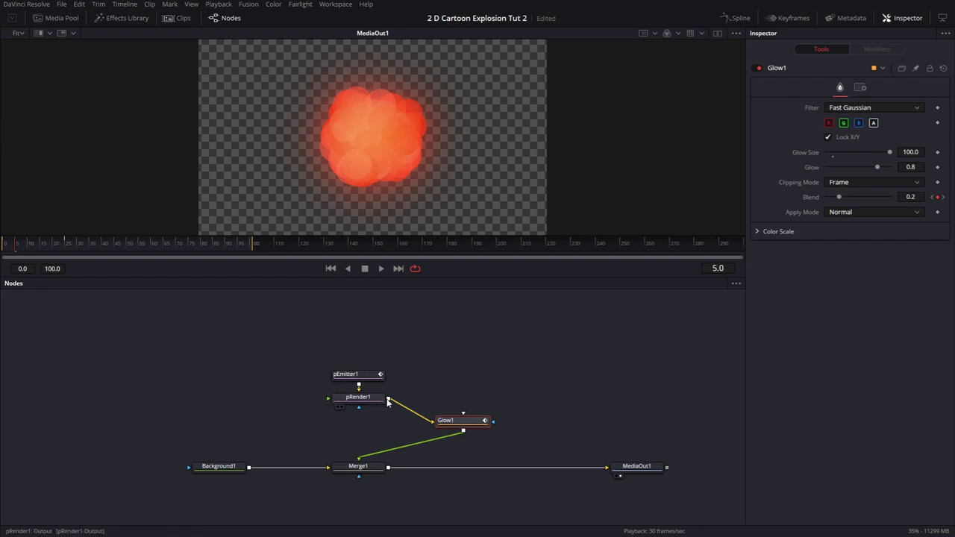
pyautogui.moveTo(388, 401); pyautogui.dragTo(485, 427)
pyautogui.click(500, 441)
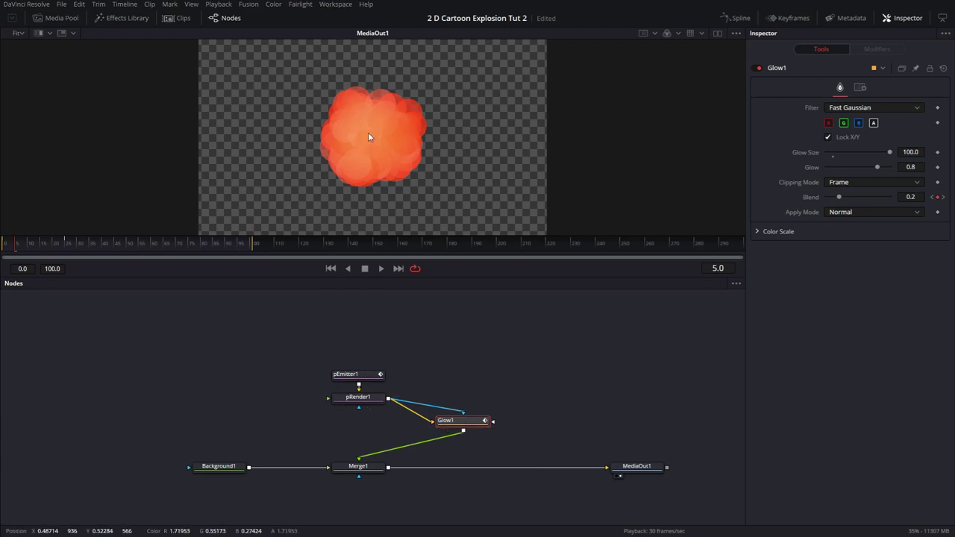
# Invert Glow1's mask and place Glow1 directly beneath pRender1, nudging the emitter nodes up.
pyautogui.click(860, 88)
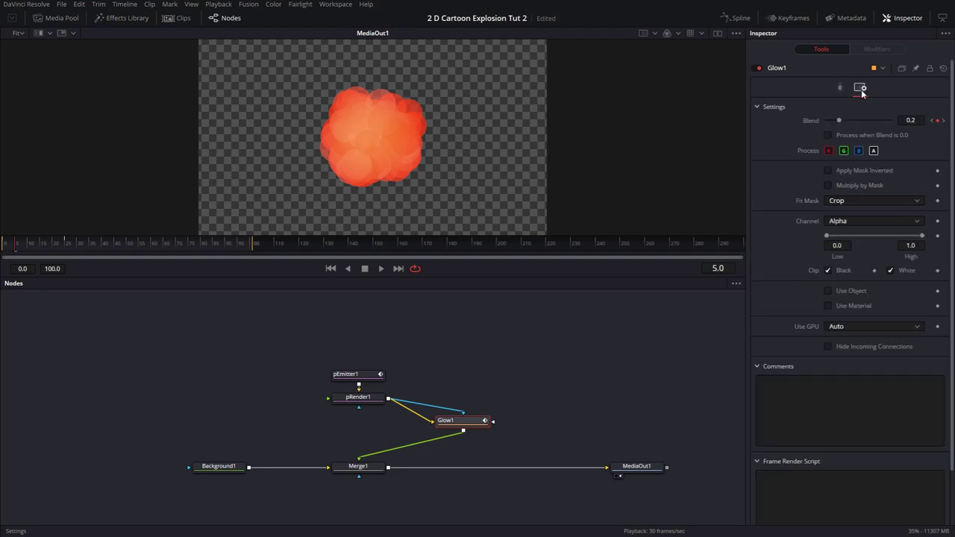
pyautogui.click(827, 170)
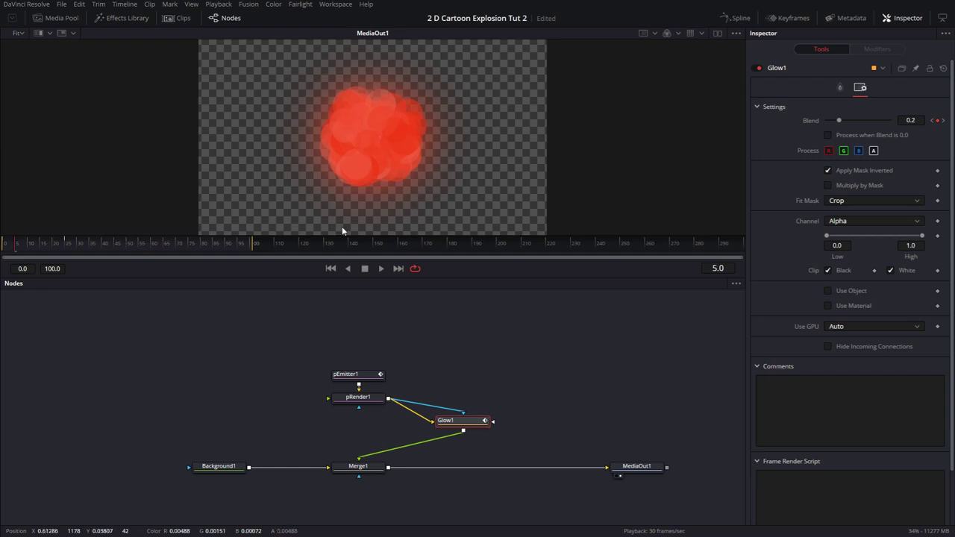
pyautogui.moveTo(472, 424); pyautogui.dragTo(358, 374)
pyautogui.click(358, 374)
# Select Background1, play and stop the animation, and scrub back to frame 10.
pyautogui.keyDown('ctrl'); pyautogui.click(358, 397); pyautogui.keyUp('ctrl')
pyautogui.press('space')
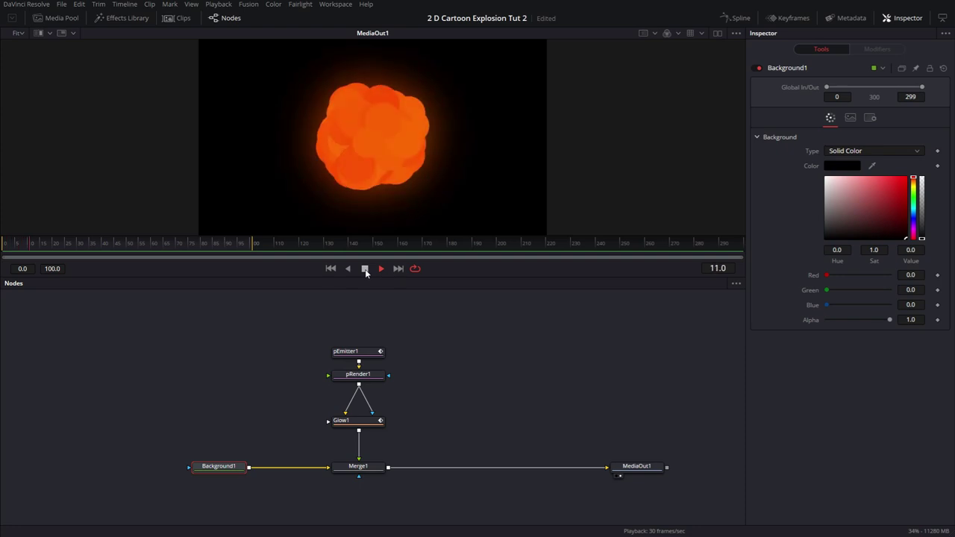
pyautogui.click(365, 270)
pyautogui.moveTo(23, 245); pyautogui.dragTo(55, 242)
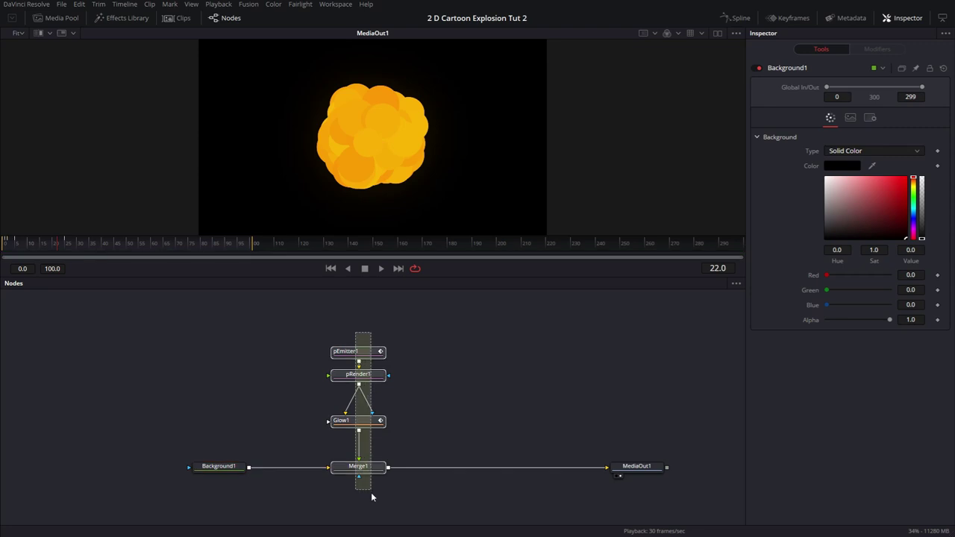
# Copy and paste the particle chain, then shrink pEmitter1_1's region in the viewer.
pyautogui.moveTo(371, 493); pyautogui.dragTo(372, 496)
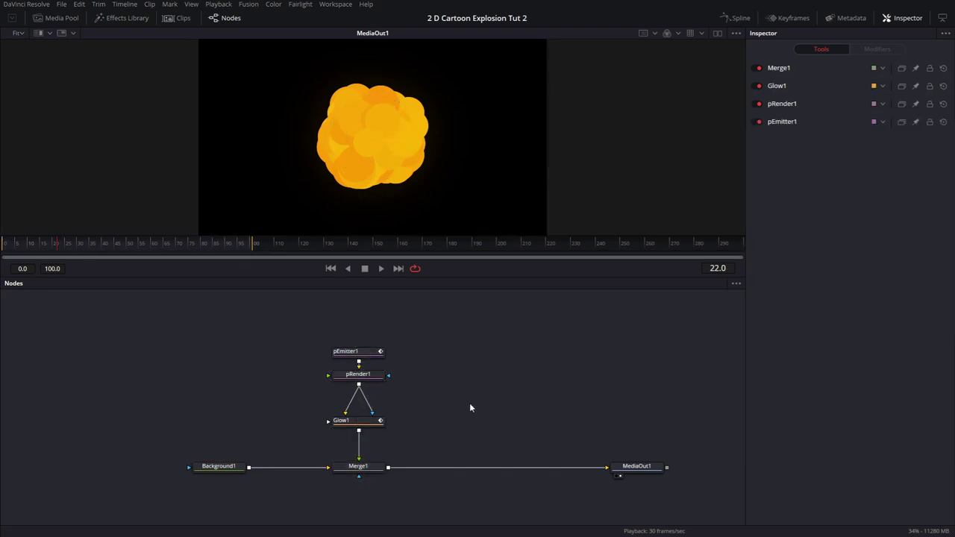
pyautogui.hotkey('ctrl', 'c')
pyautogui.hotkey('ctrl', 'v')
pyautogui.click(376, 340)
pyautogui.moveTo(415, 129); pyautogui.dragTo(406, 134)
# Paste a third chain before MediaOut1 and shrink pEmitter1_1_1's region further.
pyautogui.moveTo(329, 322); pyautogui.dragTo(409, 466)
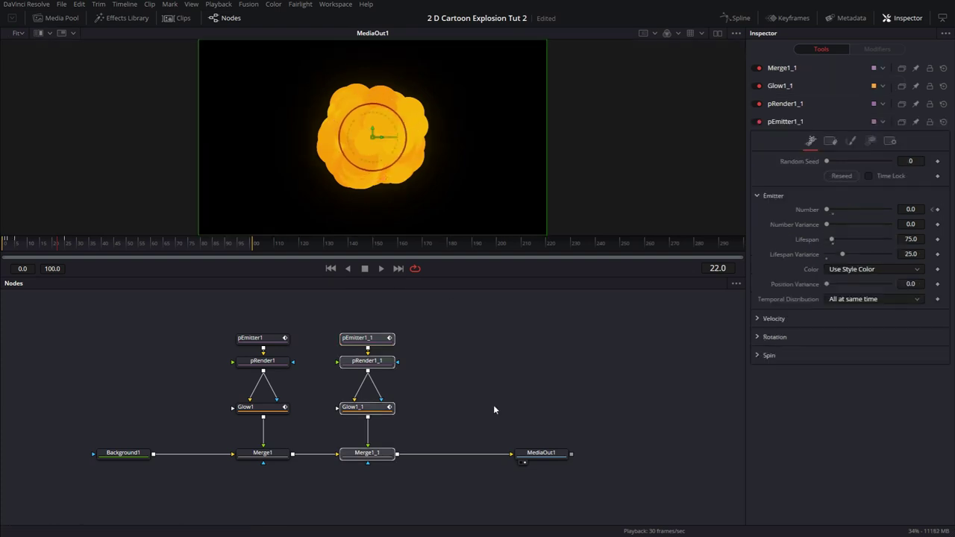
pyautogui.hotkey('ctrl', 'c')
pyautogui.hotkey('ctrl', 'v')
pyautogui.moveTo(492, 495); pyautogui.dragTo(423, 425)
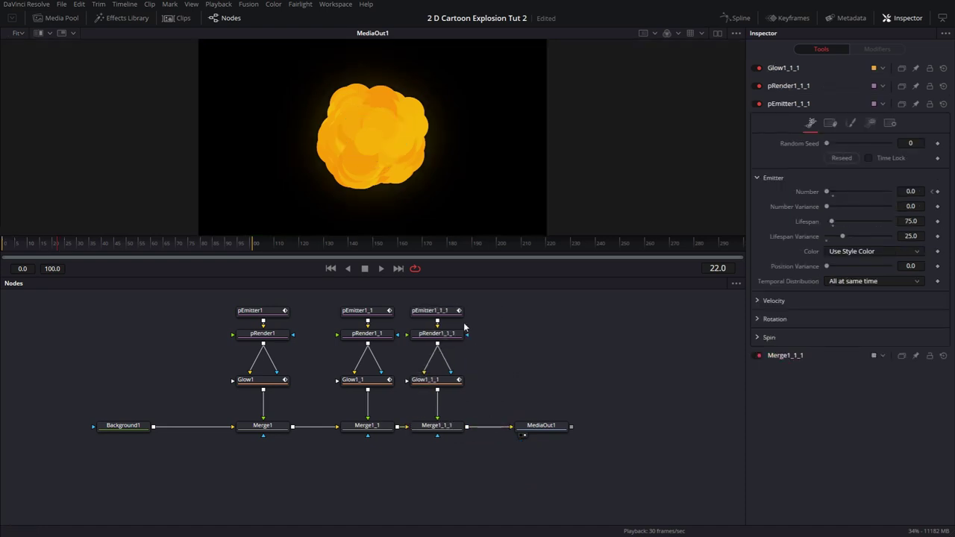
pyautogui.click(433, 311)
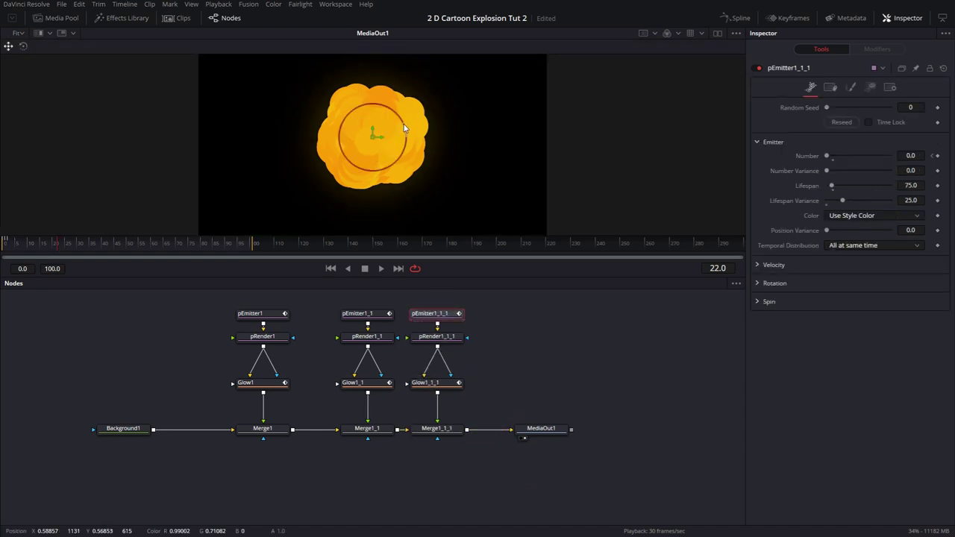
pyautogui.moveTo(401, 129); pyautogui.dragTo(397, 134)
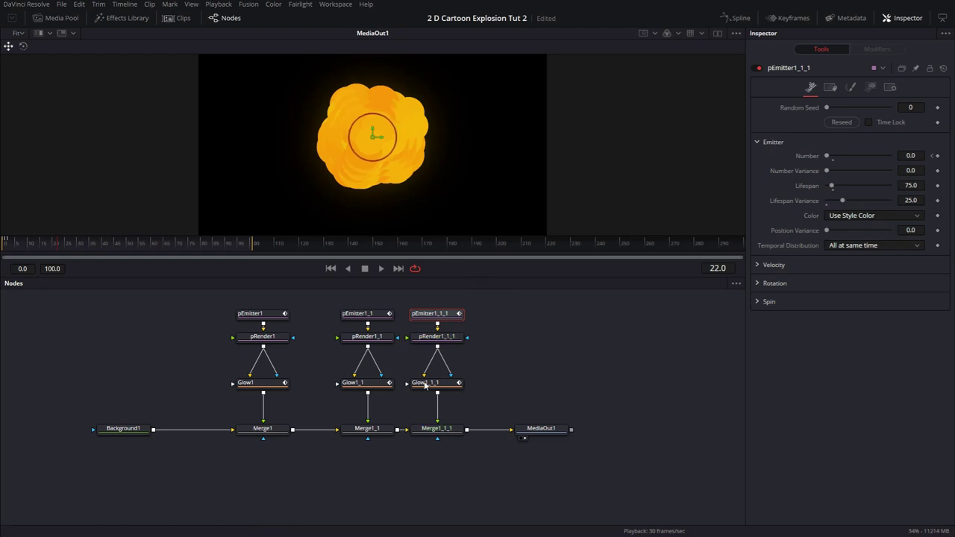
# Add Drop Shadow nodes after Glow1_1 and Glow1_1_1 using the 'drop' tool search.
pyautogui.click(352, 383)
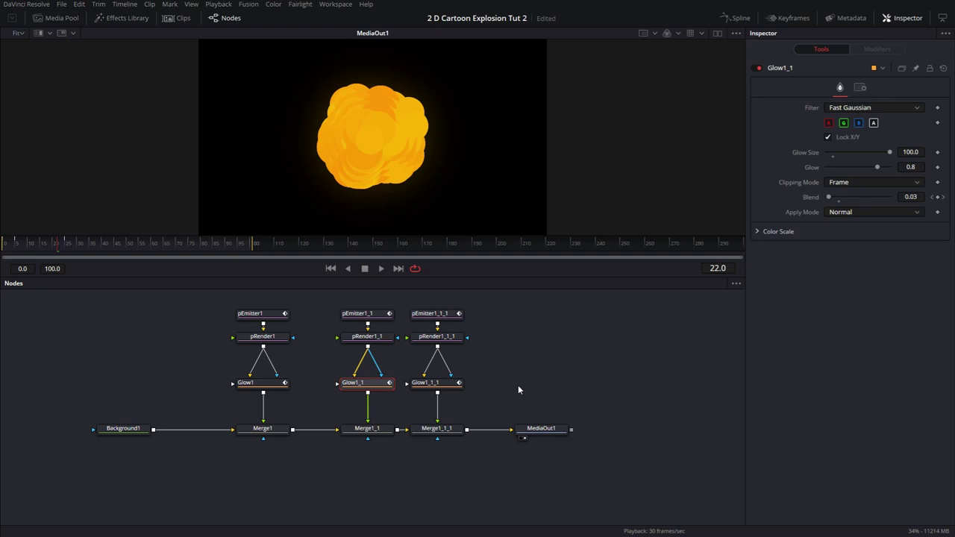
pyautogui.hotkey('shift', 'space')
pyautogui.write('drop')
pyautogui.press('Return')
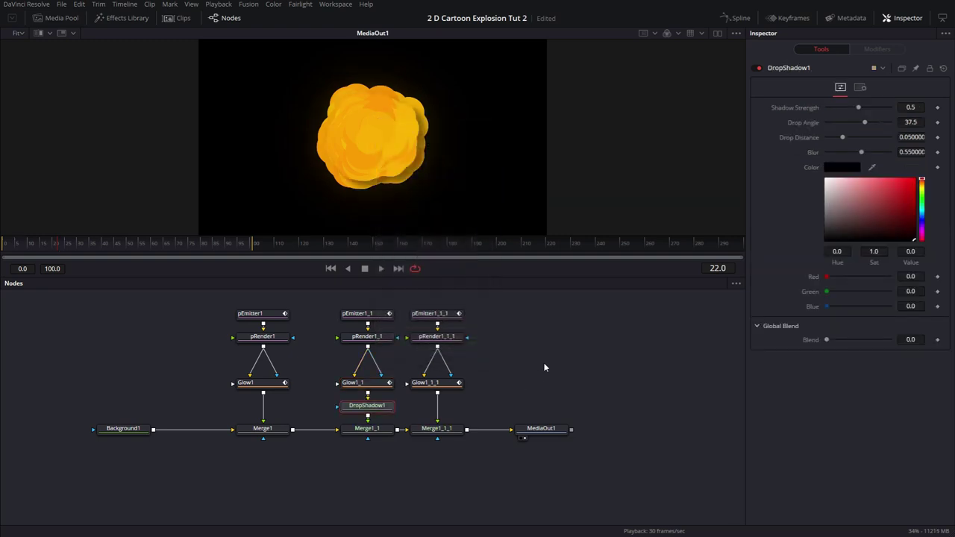
pyautogui.click(440, 383)
pyautogui.hotkey('shift', 'space')
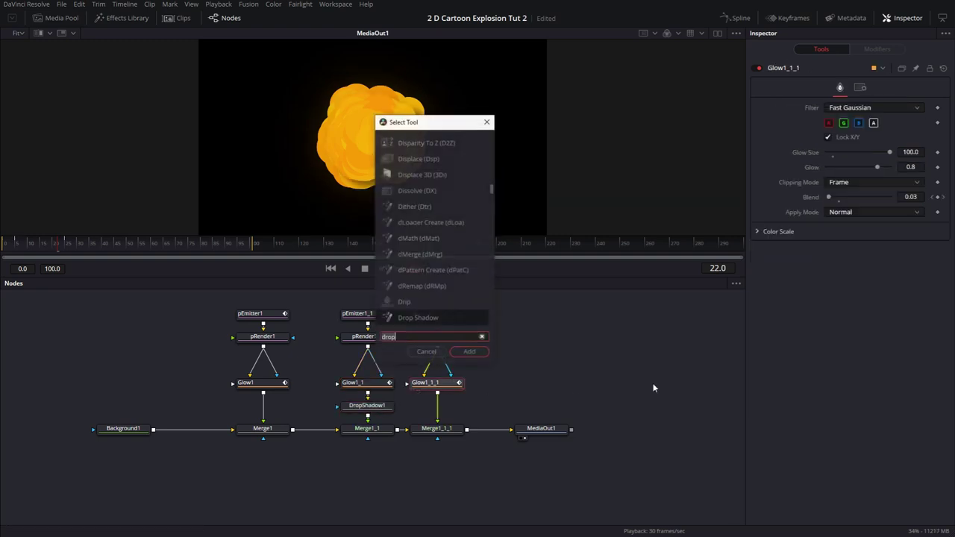
pyautogui.write('drop')
pyautogui.press('Return')
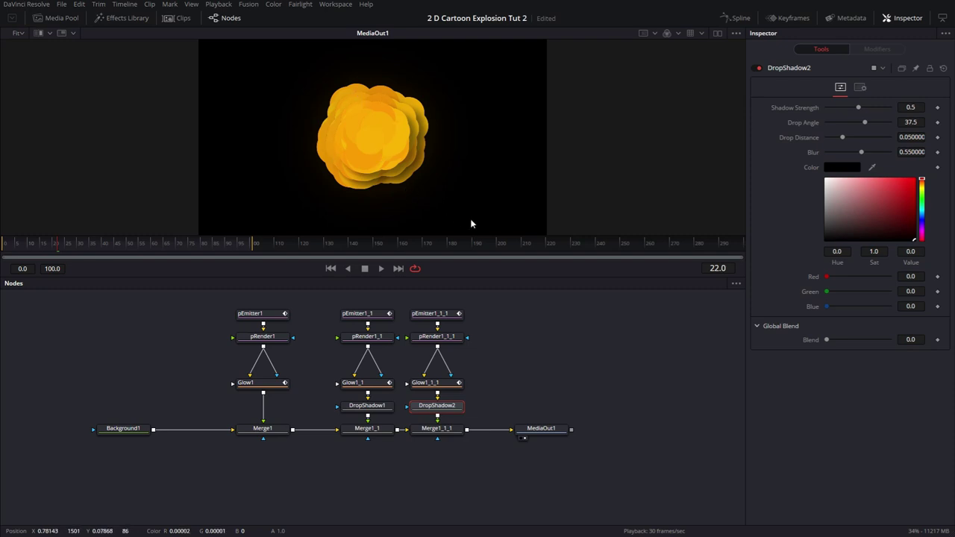
# Set pEmitter1_1_1's Random Seed to 7116 and DropShadow2's Shadow Strength to 0.181.
pyautogui.click(372, 317)
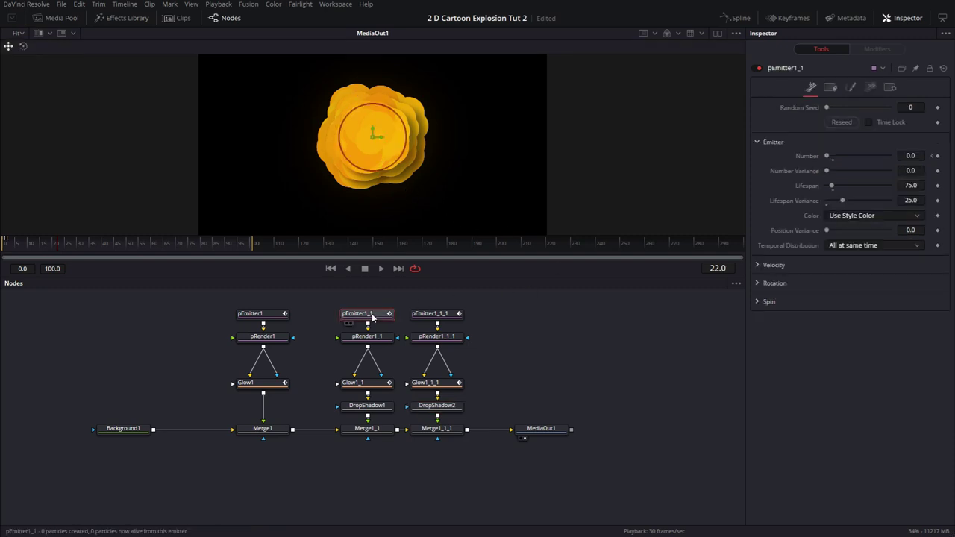
pyautogui.click(432, 314)
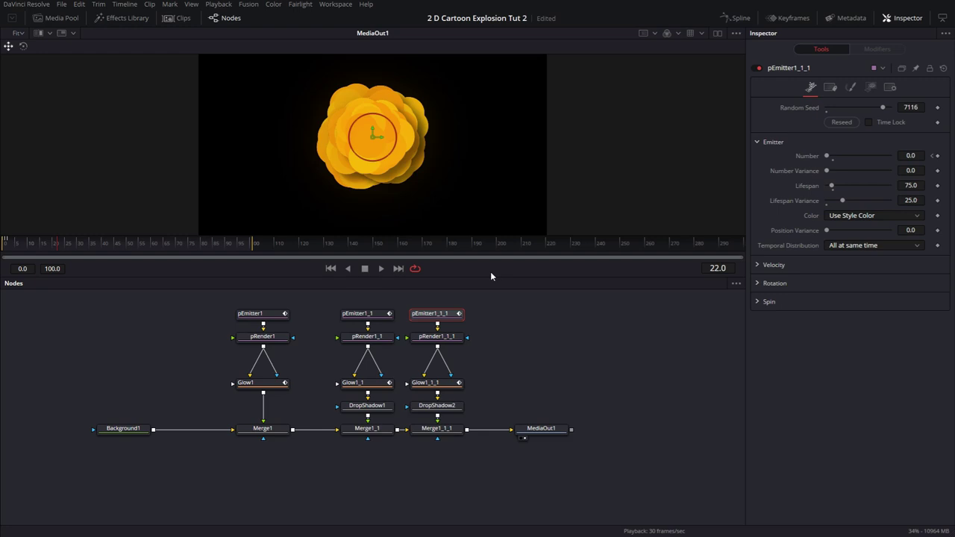
pyautogui.click(437, 405)
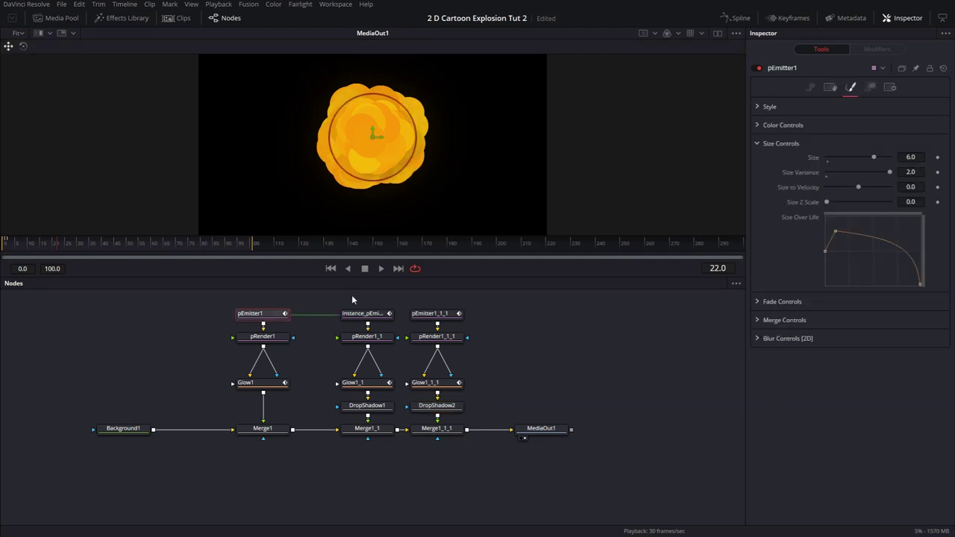
# Delete the second and third particle chains.
pyautogui.moveTo(354, 297); pyautogui.dragTo(456, 476)
pyautogui.press('Delete')
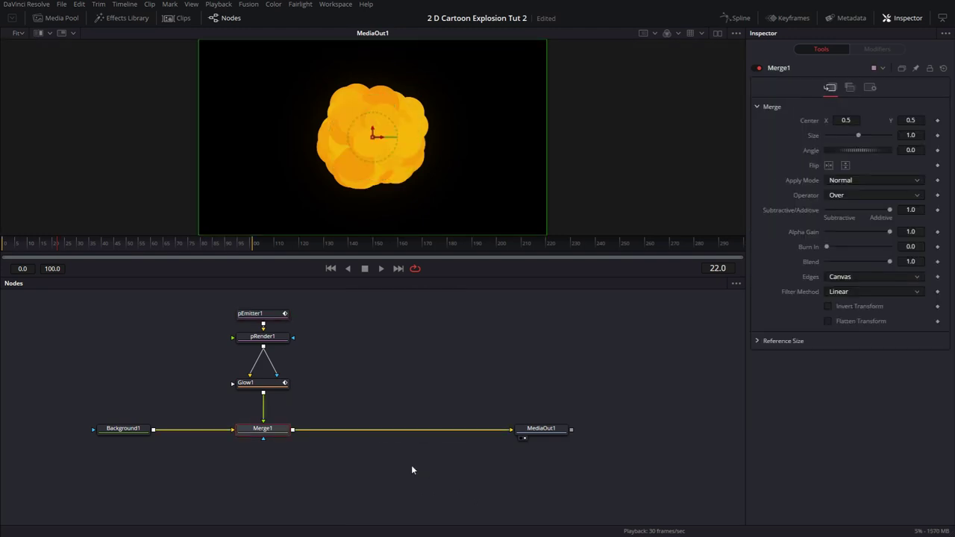
pyautogui.click(353, 373)
# Add a Transform fed by Glow1, merge it via Merge2, and set Size 0.88.
pyautogui.hotkey('shift', 'space')
pyautogui.write('xf')
pyautogui.click(485, 352)
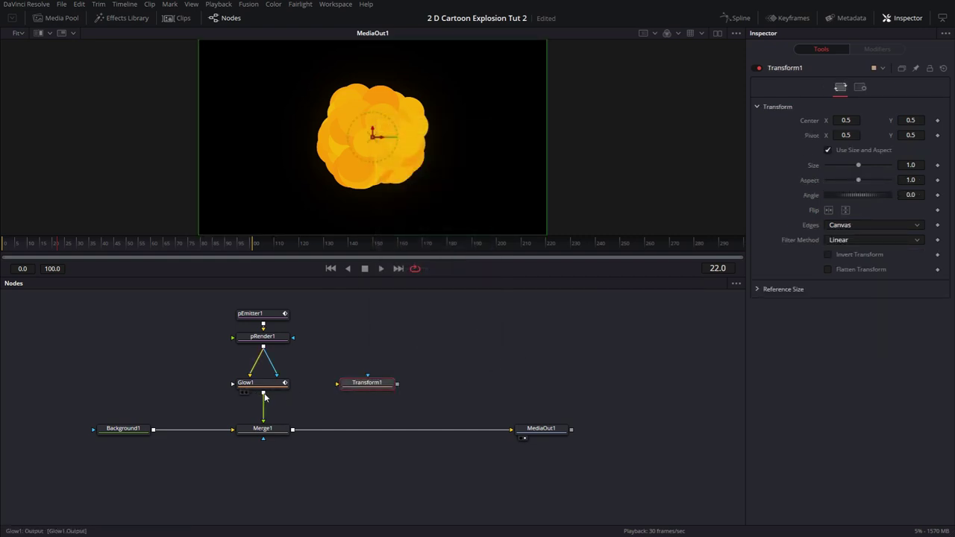
pyautogui.moveTo(262, 393); pyautogui.dragTo(338, 383)
pyautogui.moveTo(398, 386); pyautogui.dragTo(293, 431)
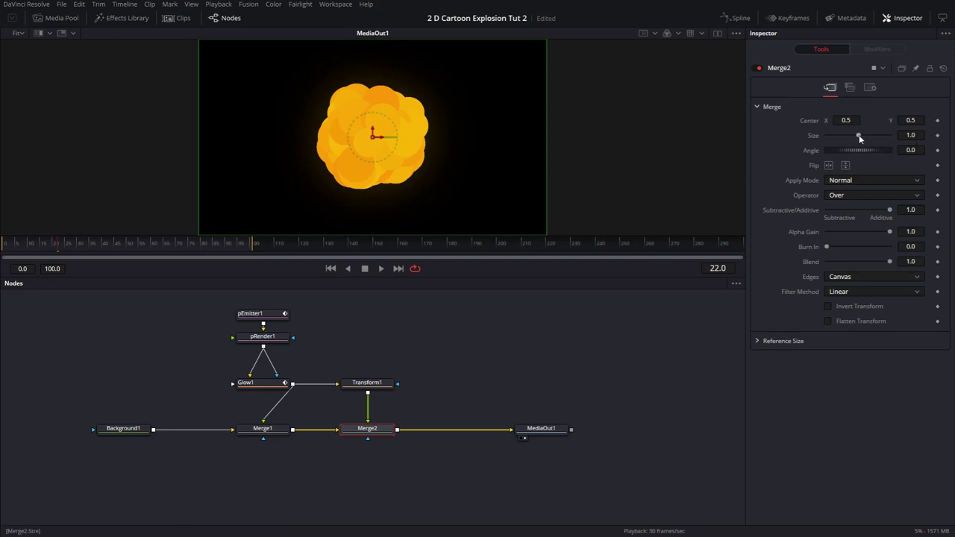
pyautogui.moveTo(858, 138); pyautogui.dragTo(854, 136)
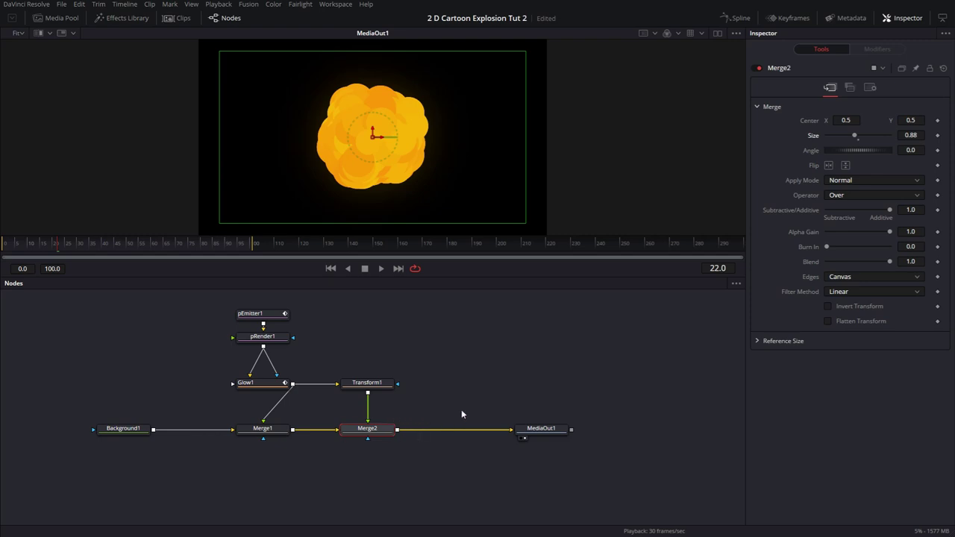
# Flip Transform1 horizontally and vertically, play back from the start, and move MediaOut1 right.
pyautogui.click(367, 382)
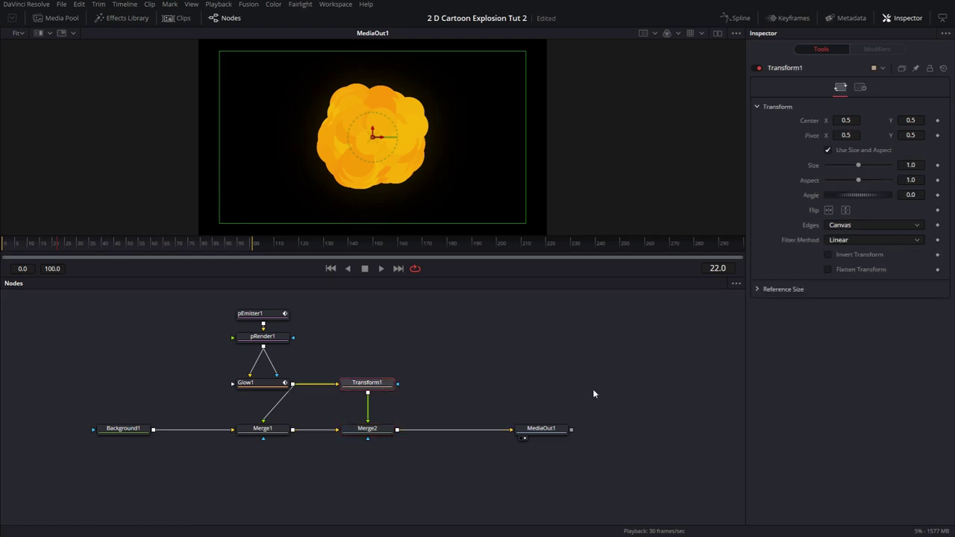
pyautogui.click(828, 210)
pyautogui.click(845, 211)
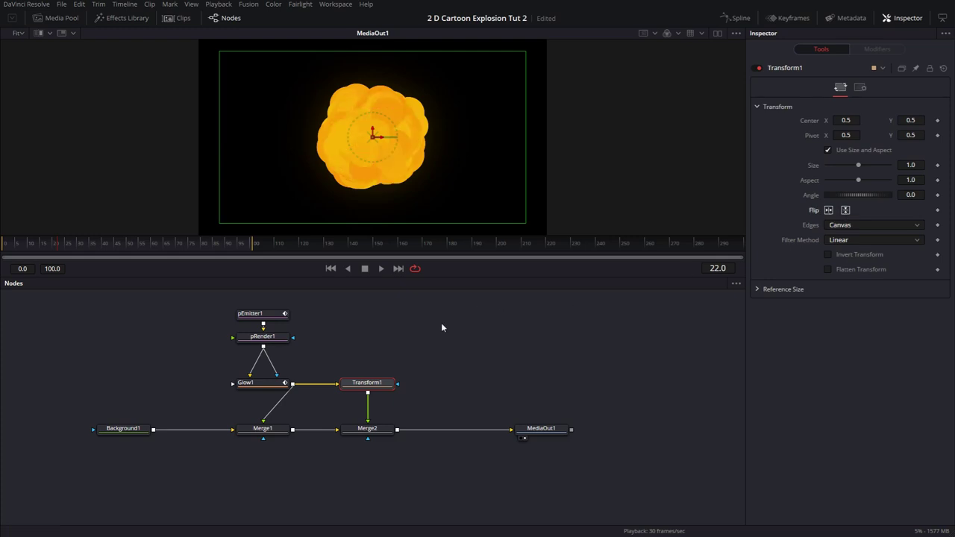
pyautogui.click(423, 331)
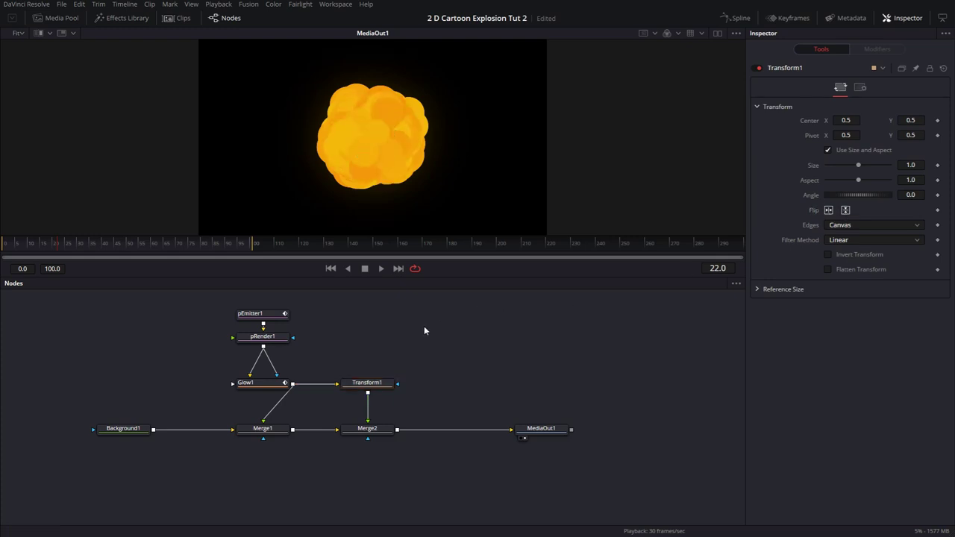
pyautogui.click(331, 269)
pyautogui.click(380, 269)
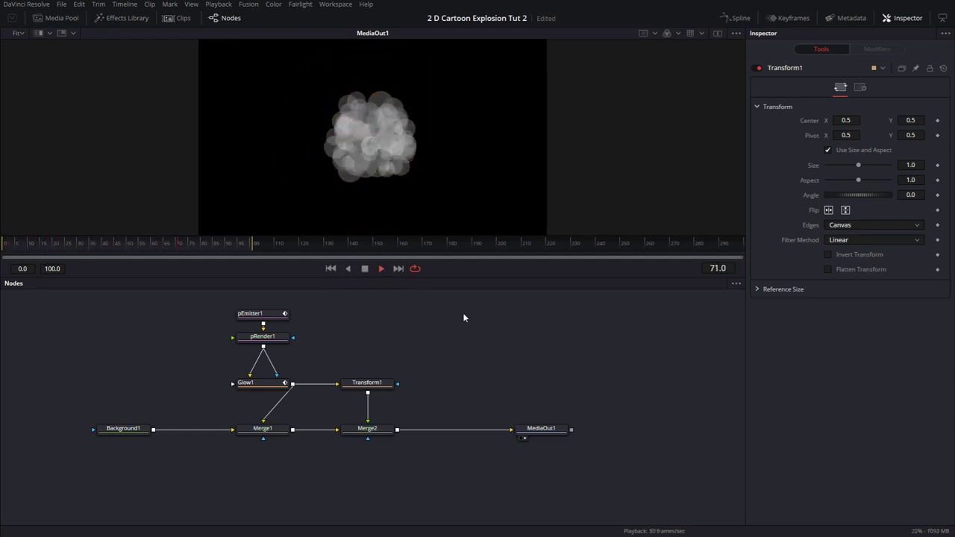
pyautogui.click(365, 270)
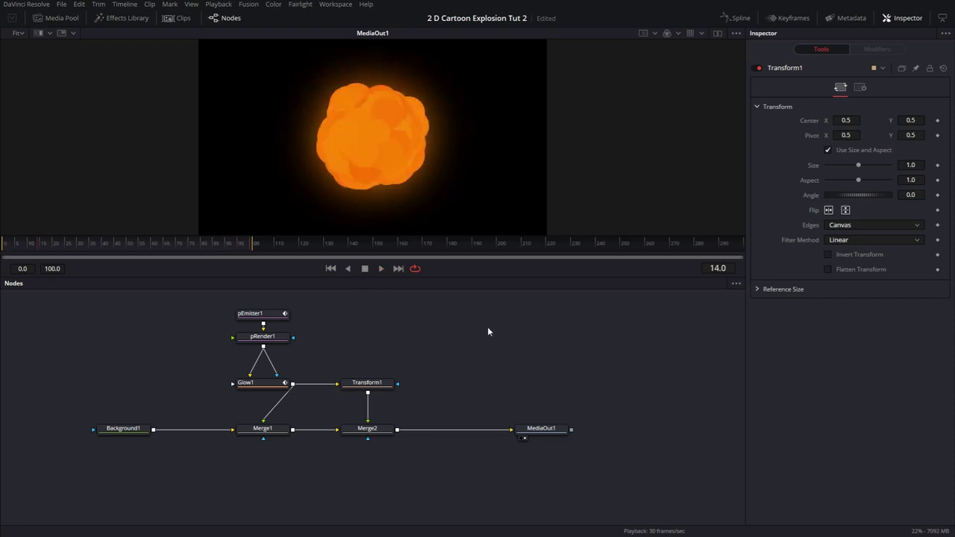
pyautogui.moveTo(541, 428); pyautogui.dragTo(610, 428)
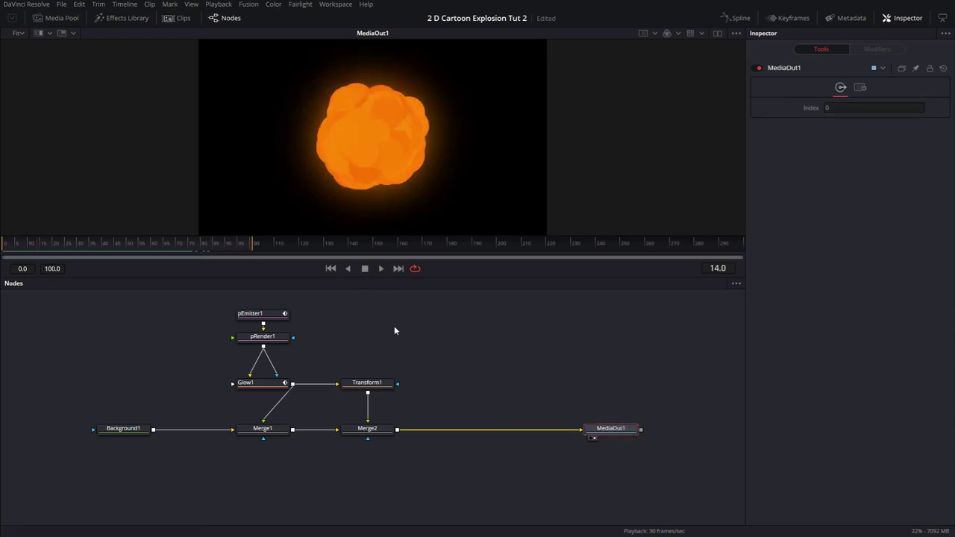
# Insert a Drop Shadow node between Glow1 and Merge1.
pyautogui.click(441, 331)
pyautogui.hotkey('shift', 'space')
pyautogui.write('xf')
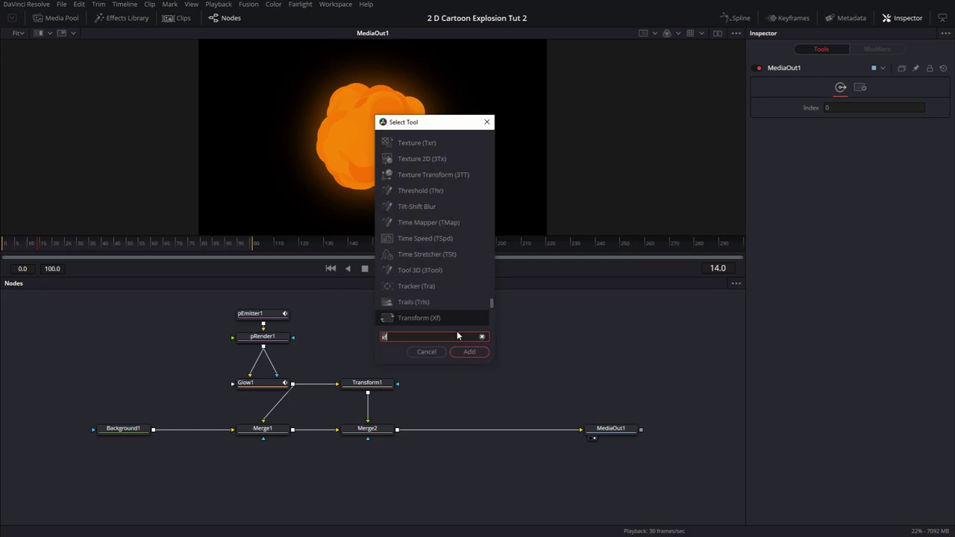
pyautogui.press('BackSpace')
pyautogui.press('BackSpace')
pyautogui.write('drop')
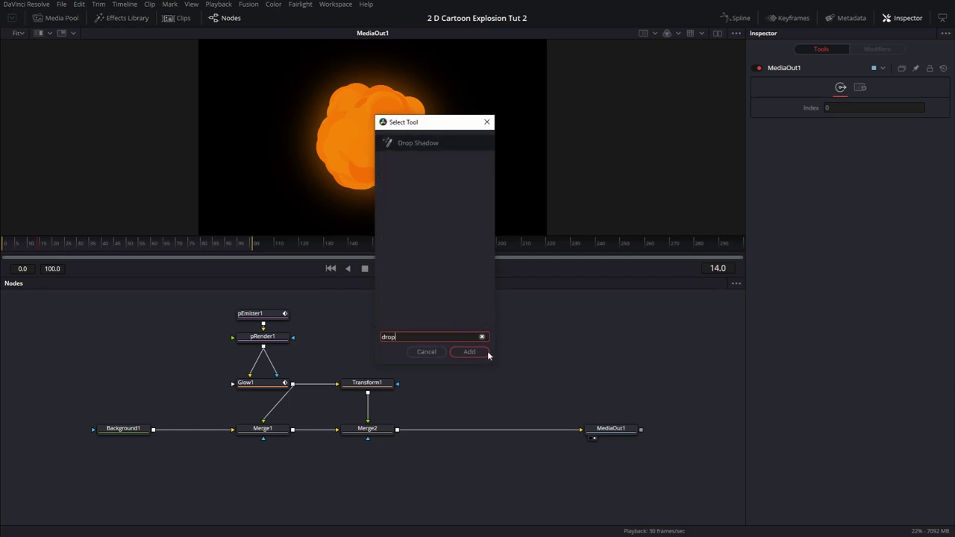
pyautogui.click(487, 351)
pyautogui.moveTo(445, 334); pyautogui.dragTo(264, 363)
# Set DropShadow1's Shadow Strength to 0.15 and paste an instance of it after Transform1.
pyautogui.moveTo(269, 306)
pyautogui.mouseDown()
pyautogui.moveTo(270, 340)
pyautogui.moveTo(270, 312)
pyautogui.mouseUp()
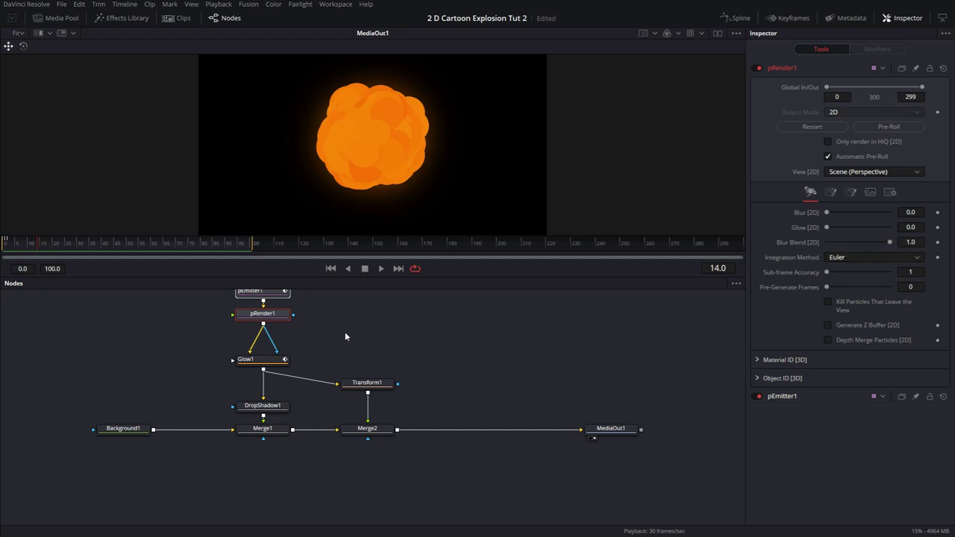
pyautogui.click(265, 409)
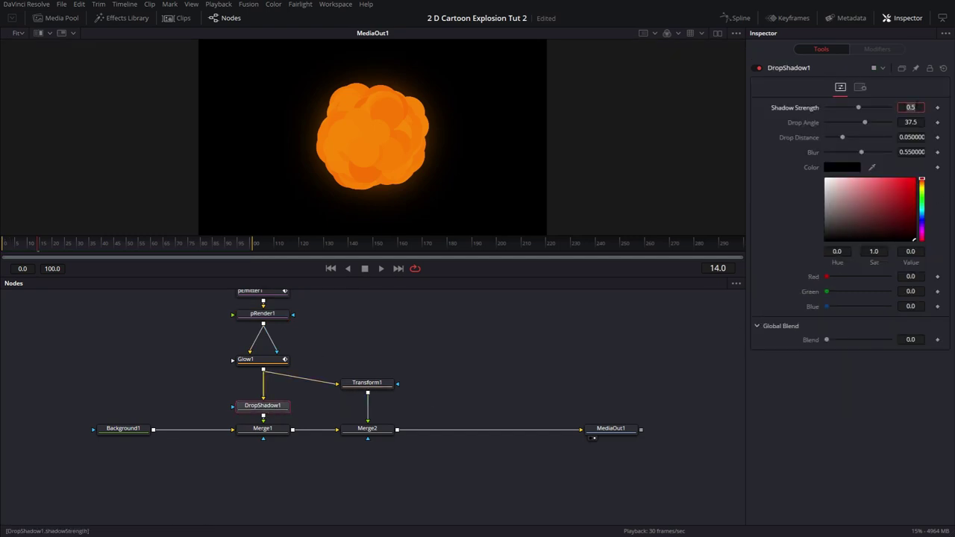
pyautogui.write('0.15')
pyautogui.press('Tab')
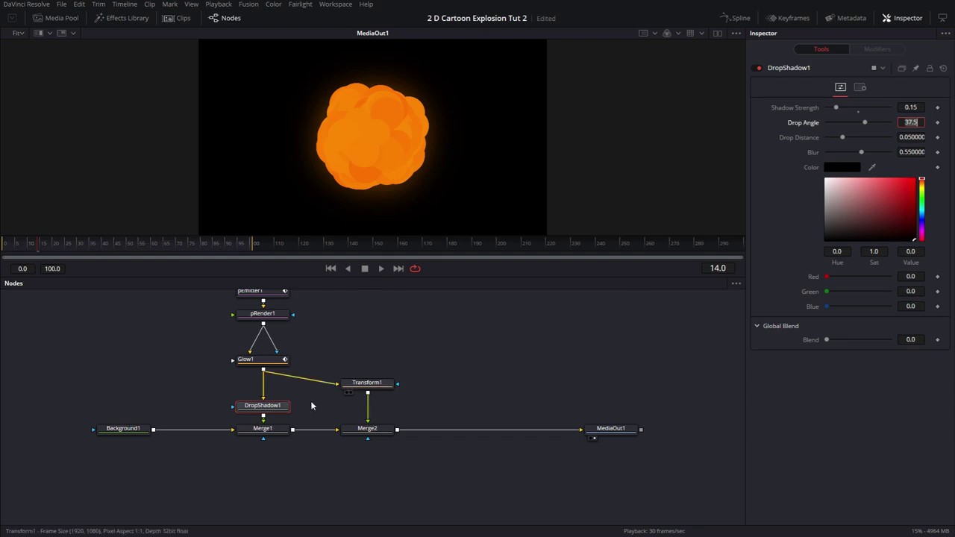
pyautogui.click(278, 409)
pyautogui.click(382, 385)
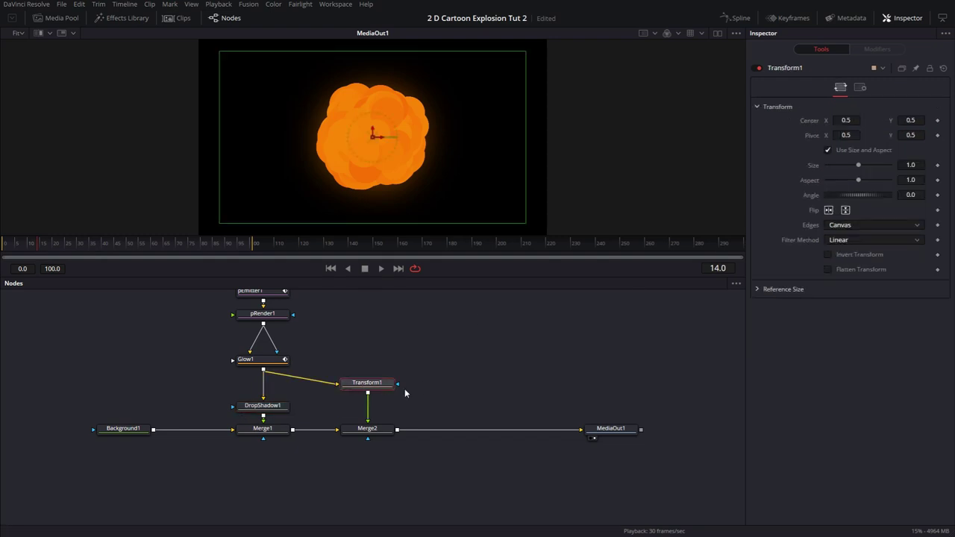
pyautogui.hotkey('ctrl', 'shift', 'v')
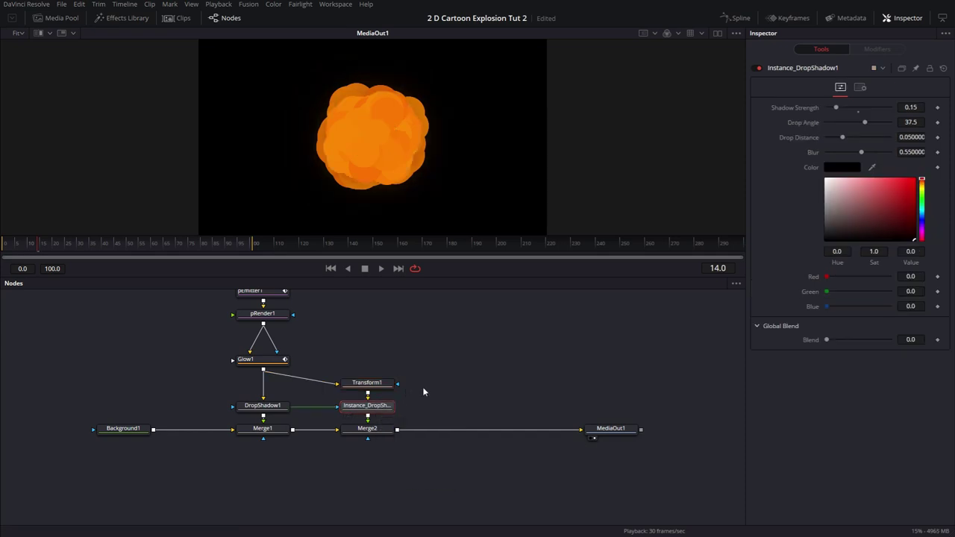
# Copy the five puff nodes (emitter, render, glow, shadow, merge) into the chain before MediaOut1.
pyautogui.moveTo(398, 452); pyautogui.dragTo(374, 358)
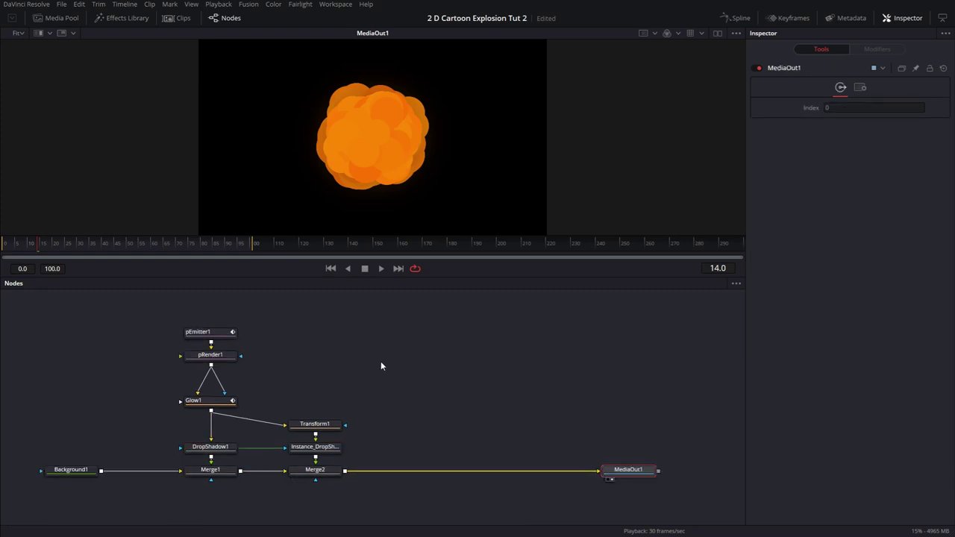
pyautogui.moveTo(201, 308); pyautogui.dragTo(250, 516)
pyautogui.hotkey('ctrl', 'c')
pyautogui.hotkey('ctrl', 'v')
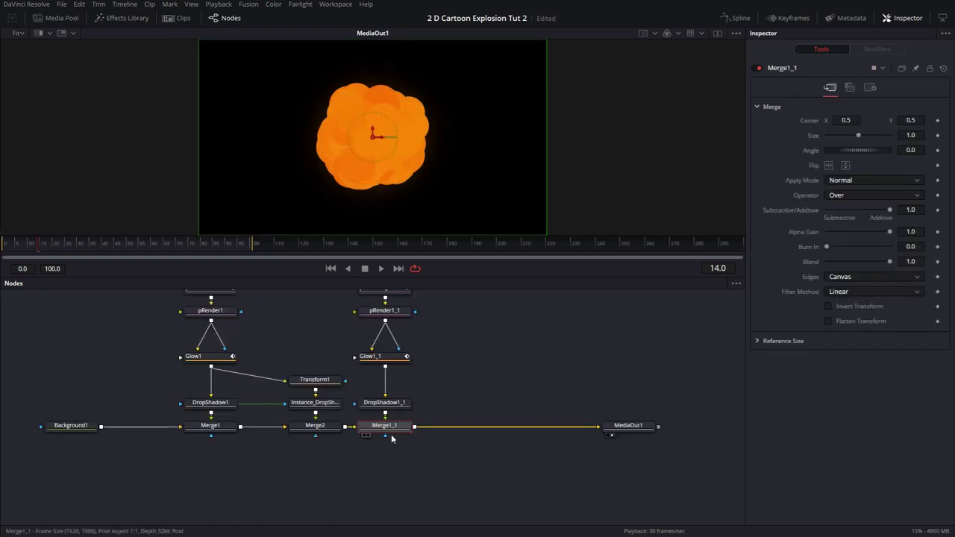
pyautogui.click(423, 466)
pyautogui.moveTo(423, 458); pyautogui.dragTo(428, 500)
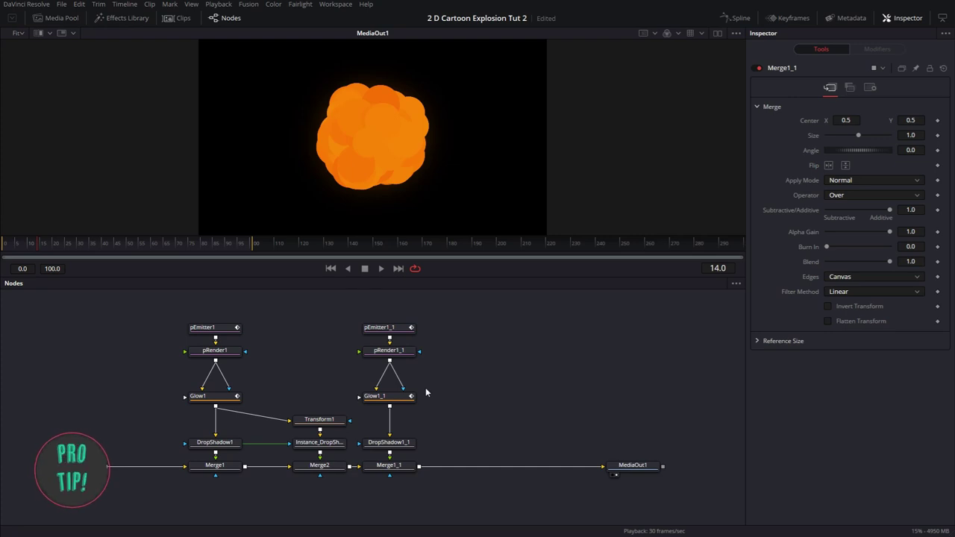
# Delete the copied Glow1_1 and move pEmitter1_1 and pRender1_1 lower.
pyautogui.click(395, 400)
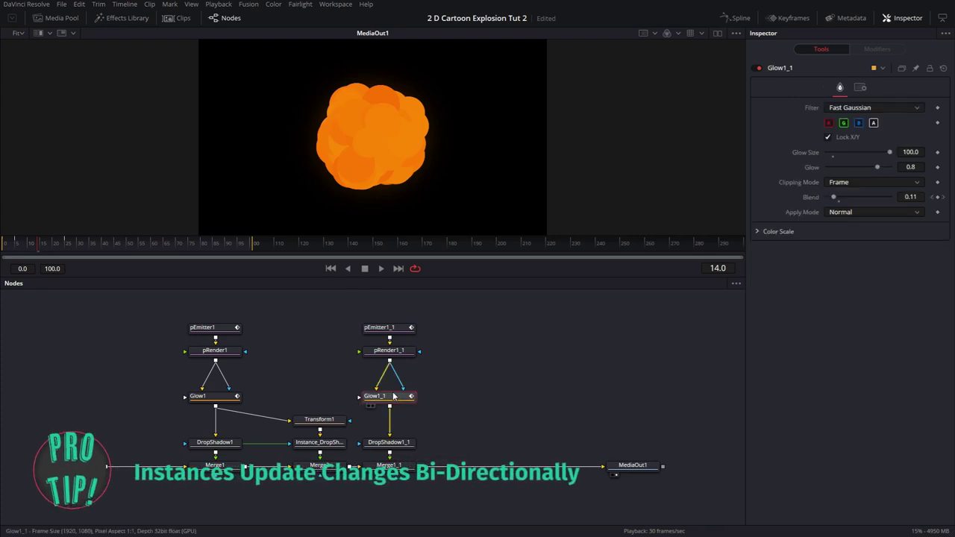
pyautogui.press('Delete')
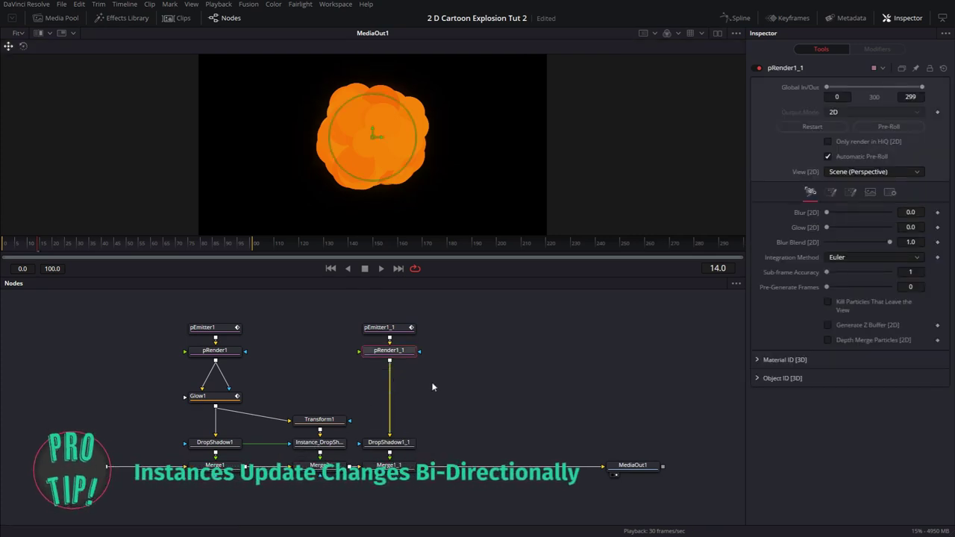
pyautogui.moveTo(416, 369); pyautogui.dragTo(357, 320)
pyautogui.moveTo(389, 350); pyautogui.dragTo(389, 418)
# Shrink pEmitter1_1's region circle slightly and reseed it to 9185.
pyautogui.click(394, 398)
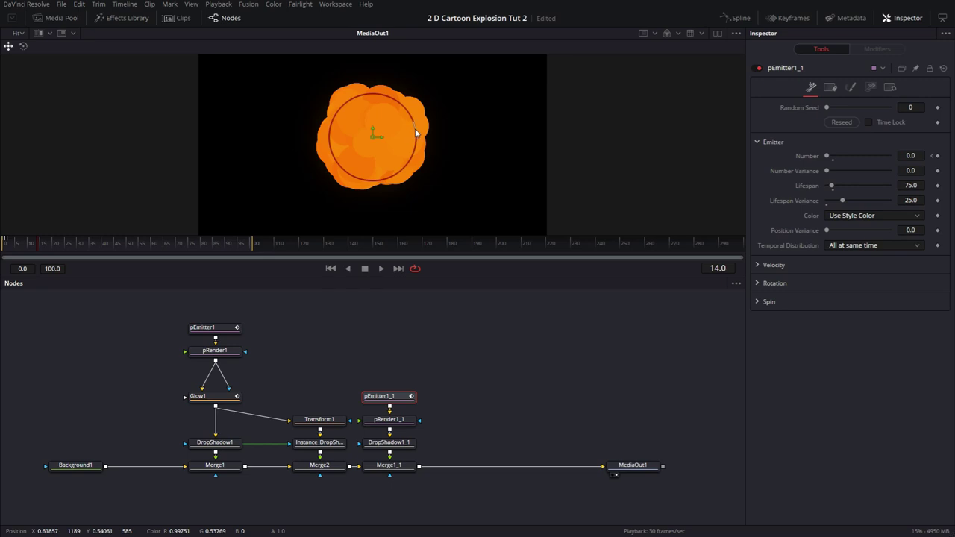
pyautogui.moveTo(417, 133); pyautogui.dragTo(393, 138)
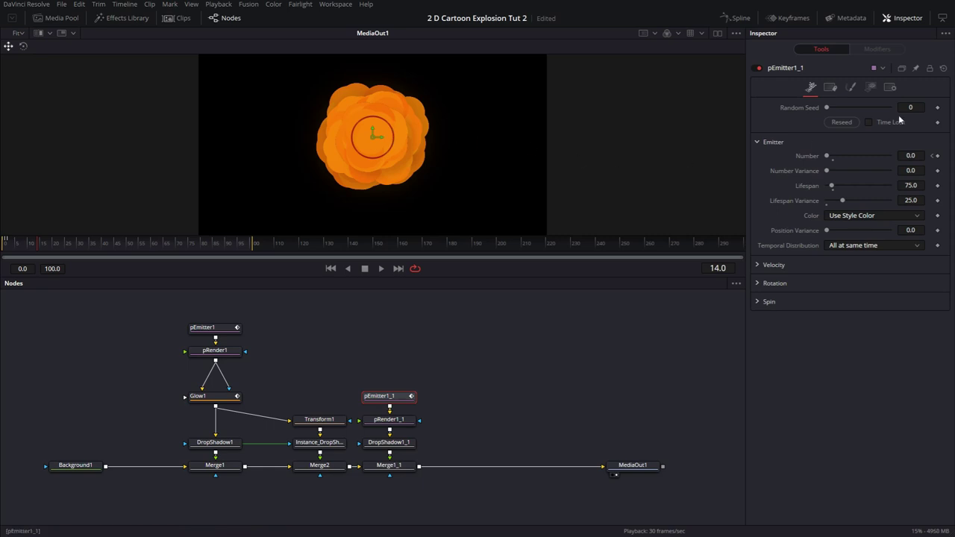
pyautogui.click(842, 122)
# Add a Transform node (xf) and place Transform2 after DropShadow1_1.
pyautogui.hotkey('shift', 'space')
pyautogui.write('xf')
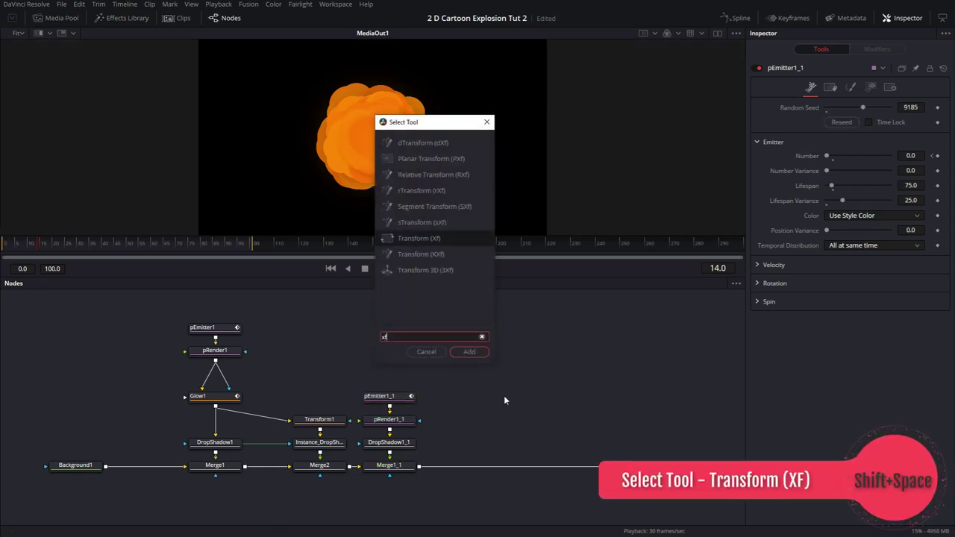
pyautogui.click(469, 352)
pyautogui.moveTo(527, 394); pyautogui.dragTo(444, 467)
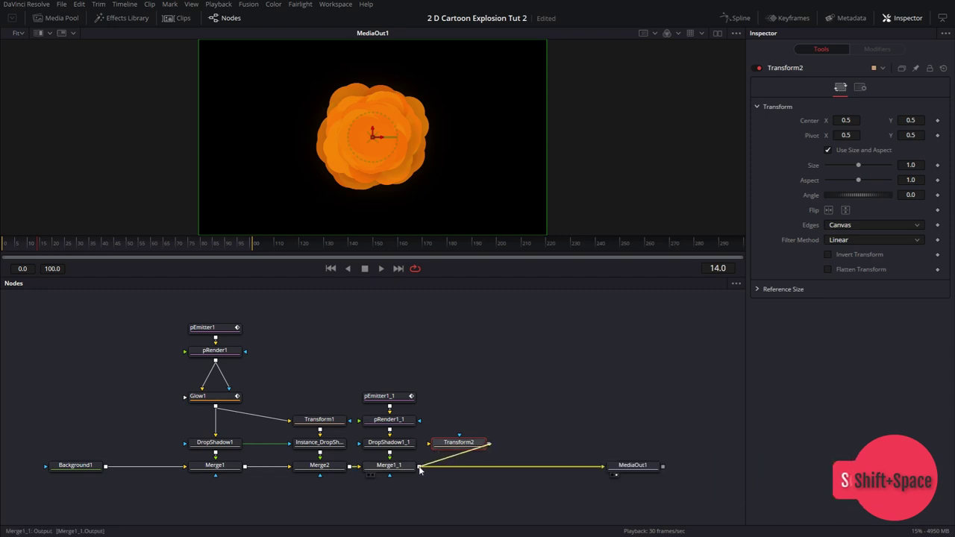
# Set Transform2 to size 0.61 and angle 36.5.
pyautogui.click(456, 443)
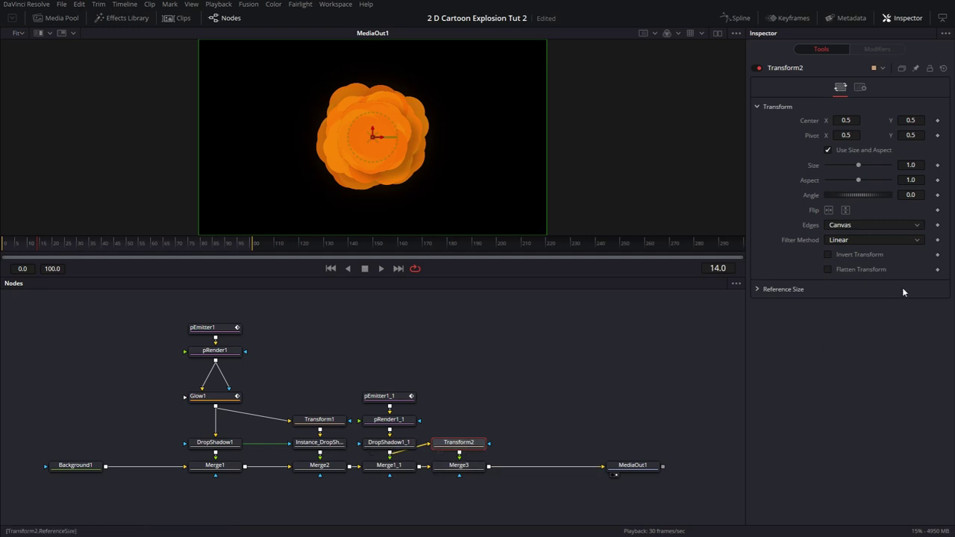
pyautogui.moveTo(858, 166); pyautogui.dragTo(861, 195)
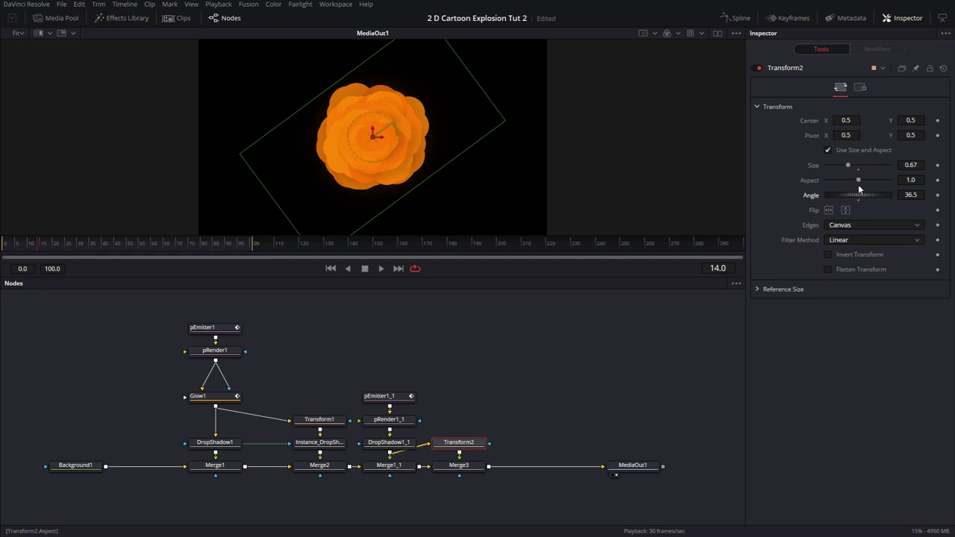
pyautogui.moveTo(848, 166); pyautogui.dragTo(846, 168)
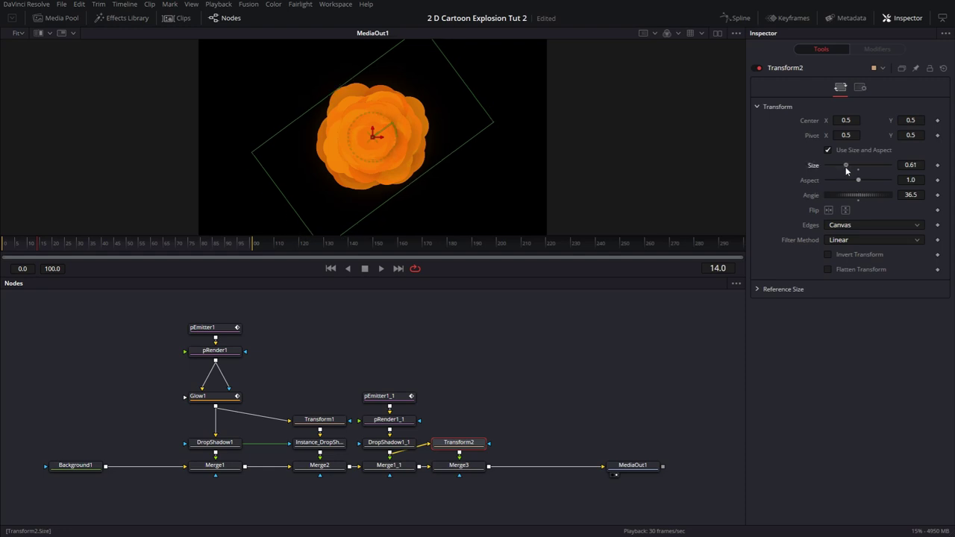
pyautogui.click(440, 329)
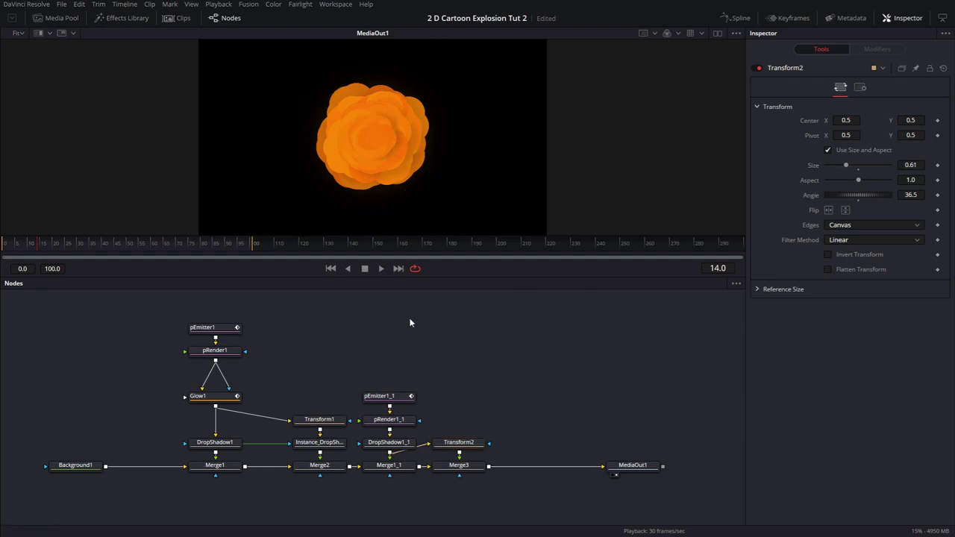
# Set DropShadow1's Shadow Strength to 0.1 and check that the instanced shadow matches.
pyautogui.click(210, 445)
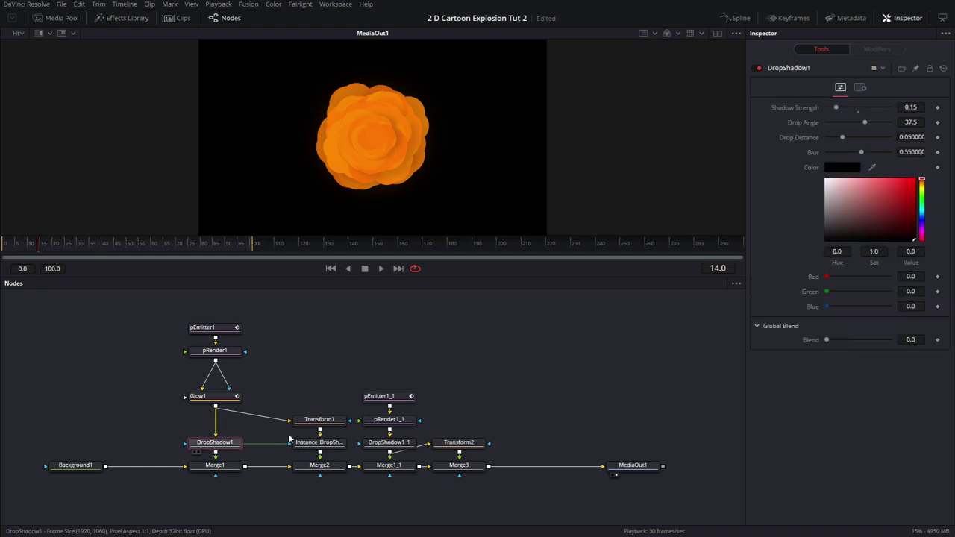
pyautogui.click(912, 108)
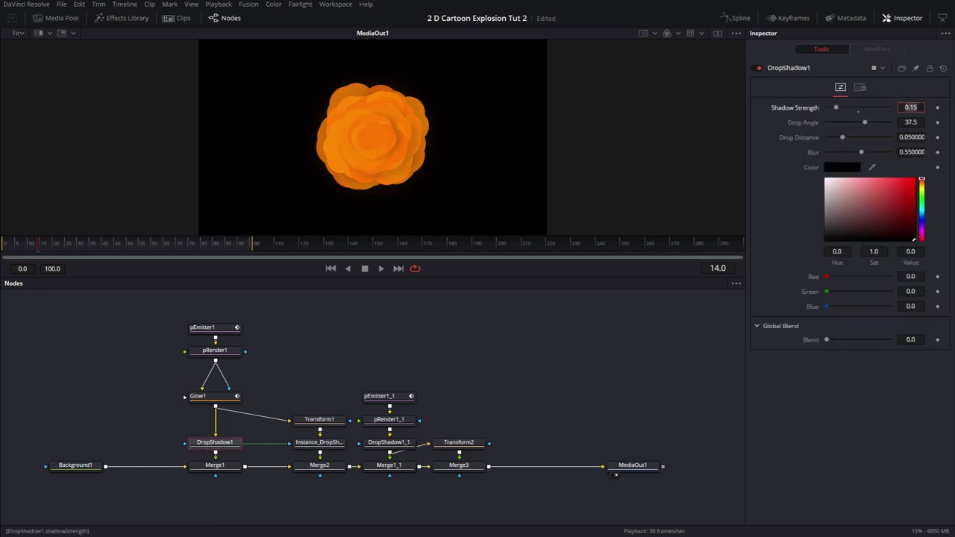
pyautogui.write('0.1')
pyautogui.press('Tab')
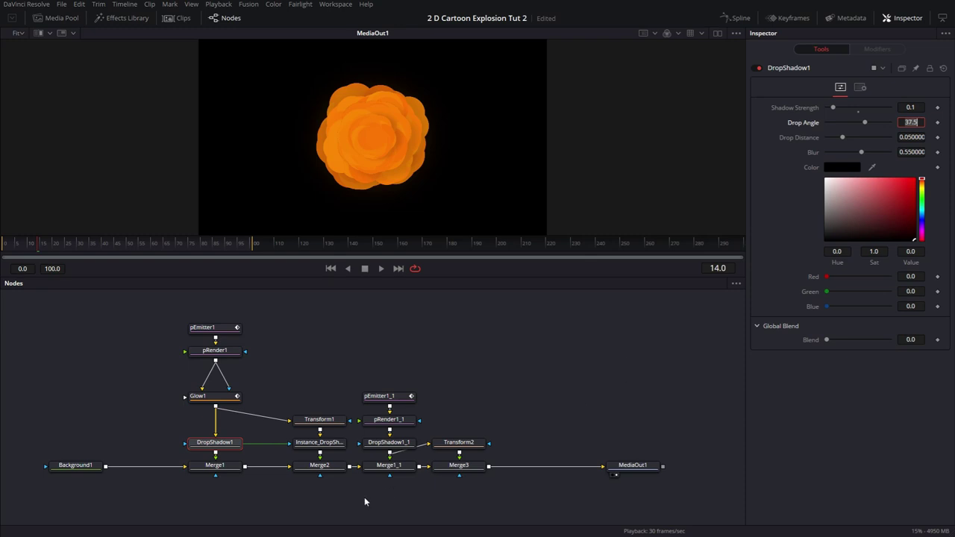
pyautogui.click(320, 446)
pyautogui.click(910, 107)
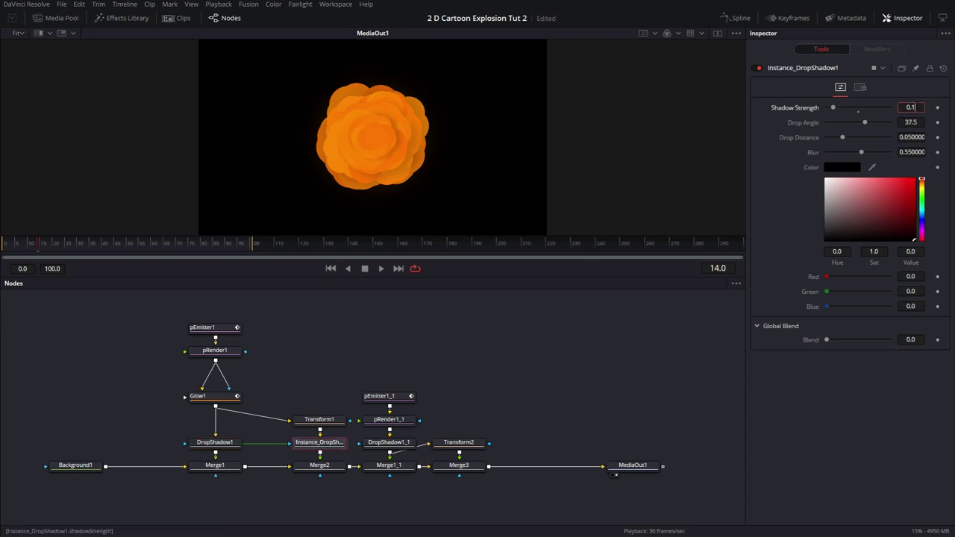
# Delete the second branch's DropShadow1_1 node.
pyautogui.click(389, 442)
pyautogui.press('Delete')
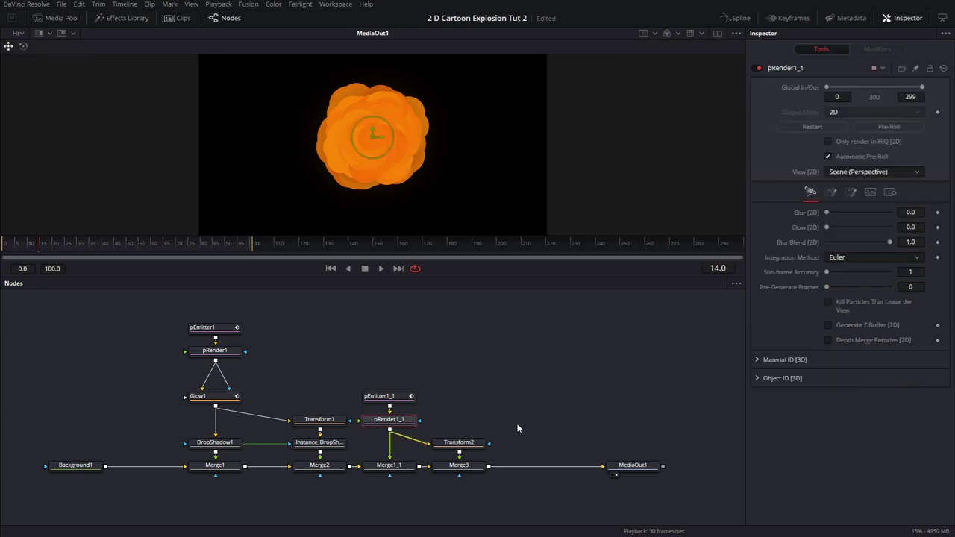
pyautogui.click(513, 386)
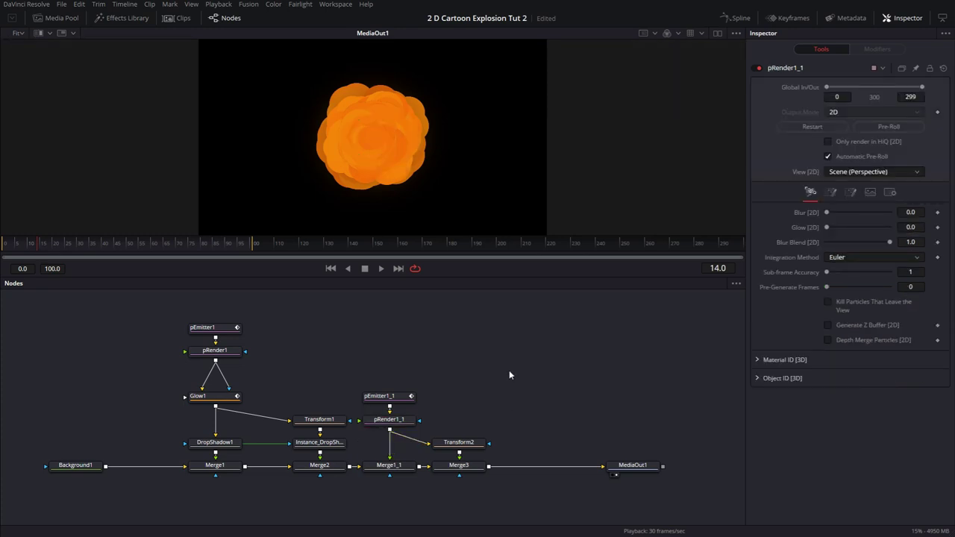
# Play the explosion from the first frame and stop at frame 41.
pyautogui.click(332, 270)
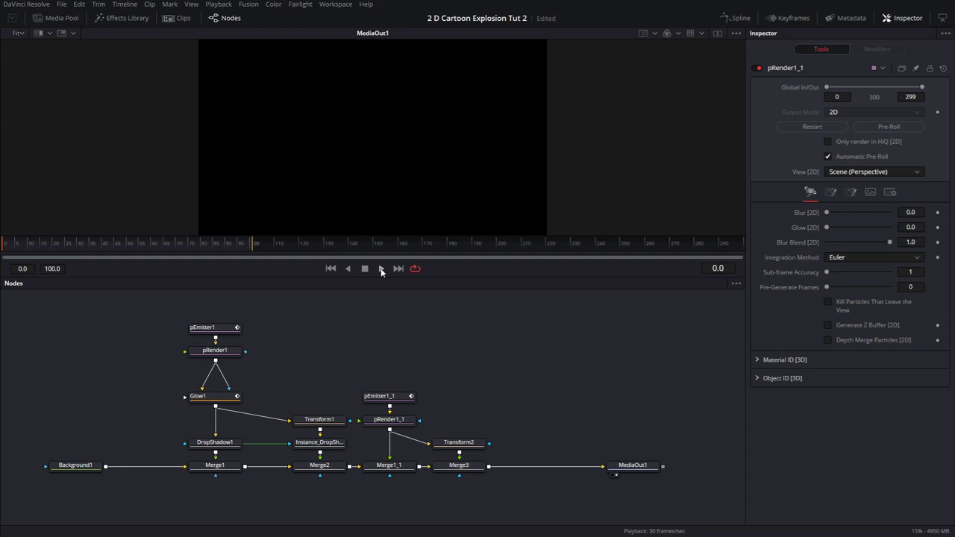
pyautogui.click(381, 270)
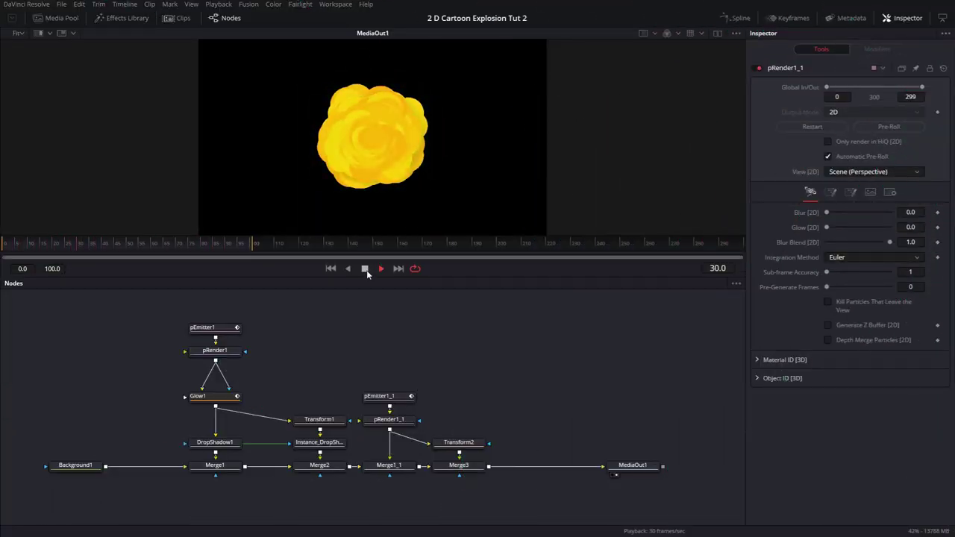
pyautogui.click(365, 270)
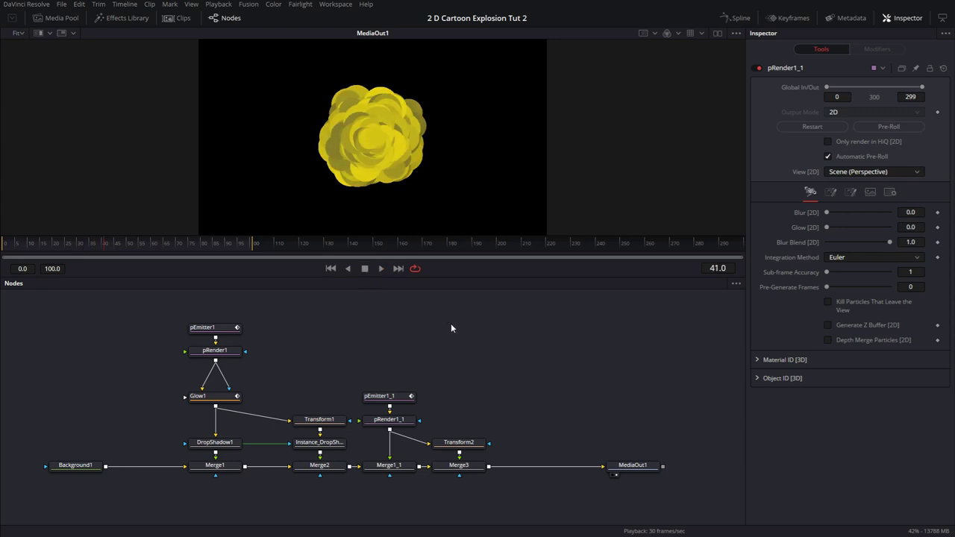
# Paste a third copy of the five puff nodes between Merge3 and MediaOut1.
pyautogui.moveTo(207, 305); pyautogui.dragTo(198, 509)
pyautogui.hotkey('ctrl', 'c')
pyautogui.hotkey('ctrl', 'v')
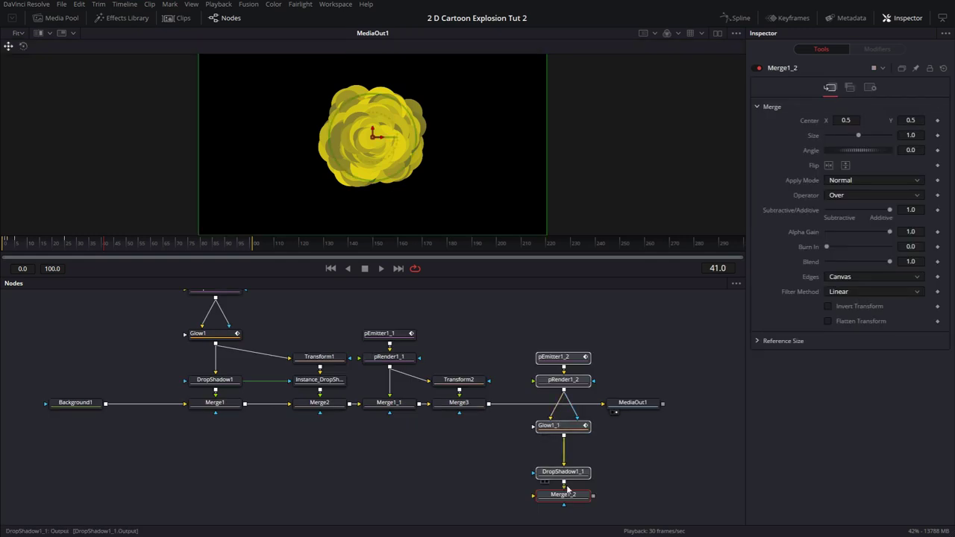
pyautogui.moveTo(554, 491); pyautogui.dragTo(550, 406)
pyautogui.scroll(2, 430, 495)
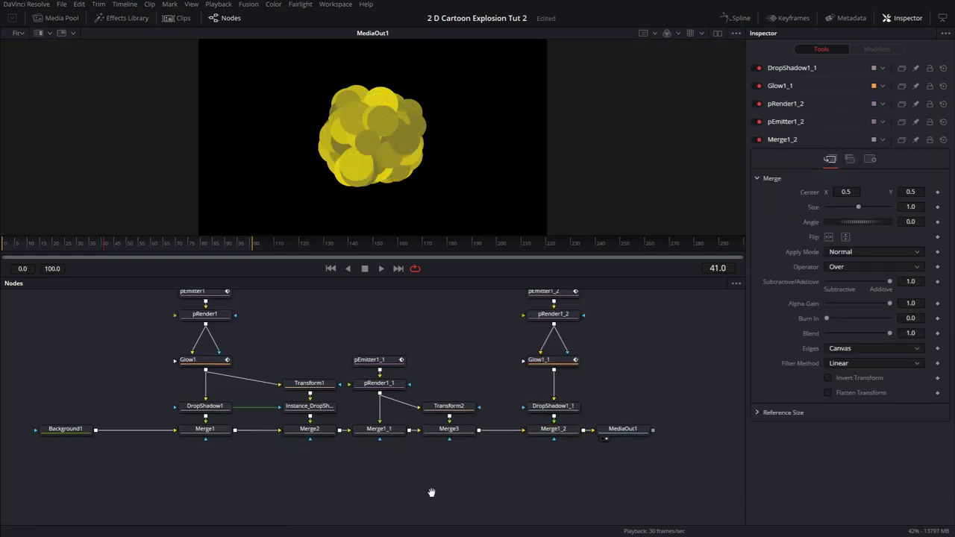
# Delete the third branch's glow and shadow, and move its emitter and render lower.
pyautogui.click(526, 432)
pyautogui.keyDown('ctrl'); pyautogui.click(565, 383); pyautogui.keyUp('ctrl')
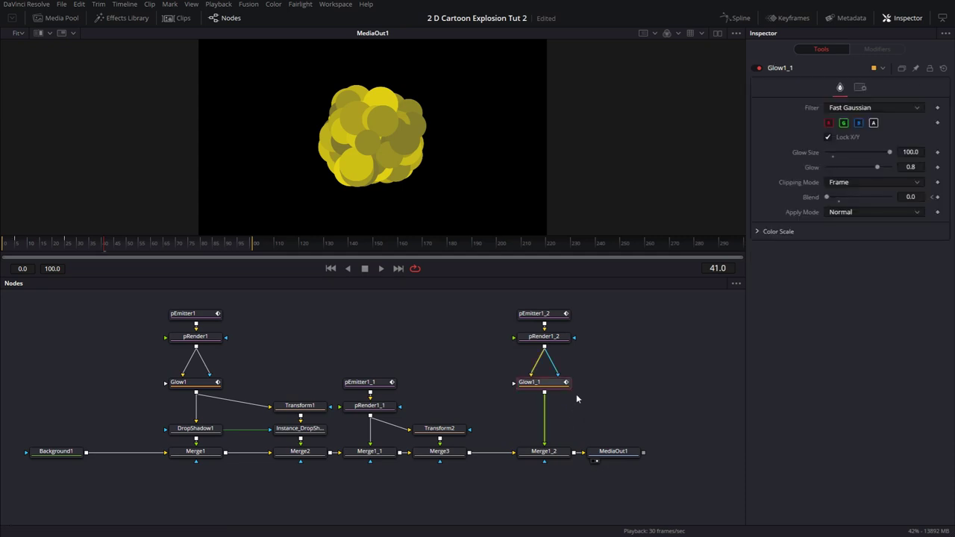
pyautogui.press('Delete')
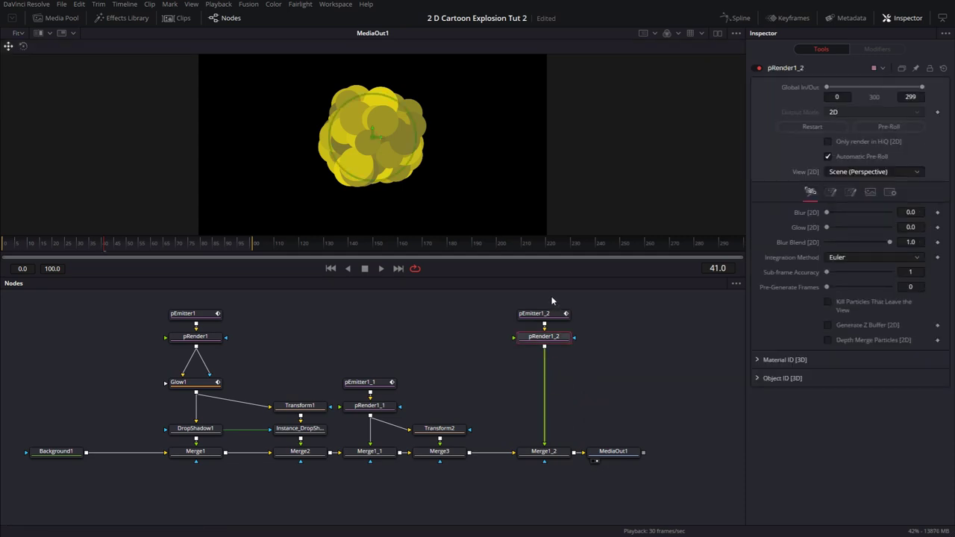
pyautogui.moveTo(552, 302); pyautogui.dragTo(560, 405)
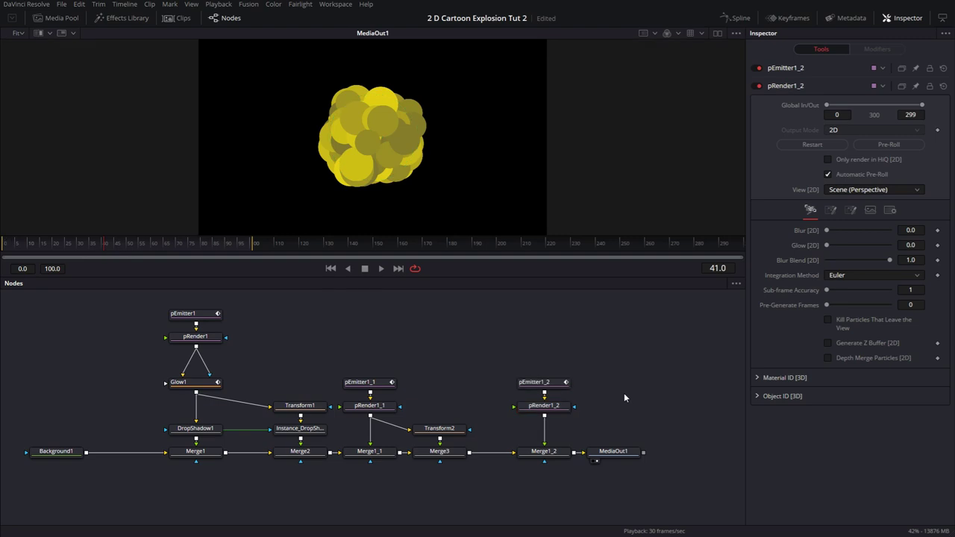
# Reseed pEmitter1_2 to 13309 and set Velocity 0.02, Angle Variance 15, Angle Z 0.
pyautogui.click(534, 382)
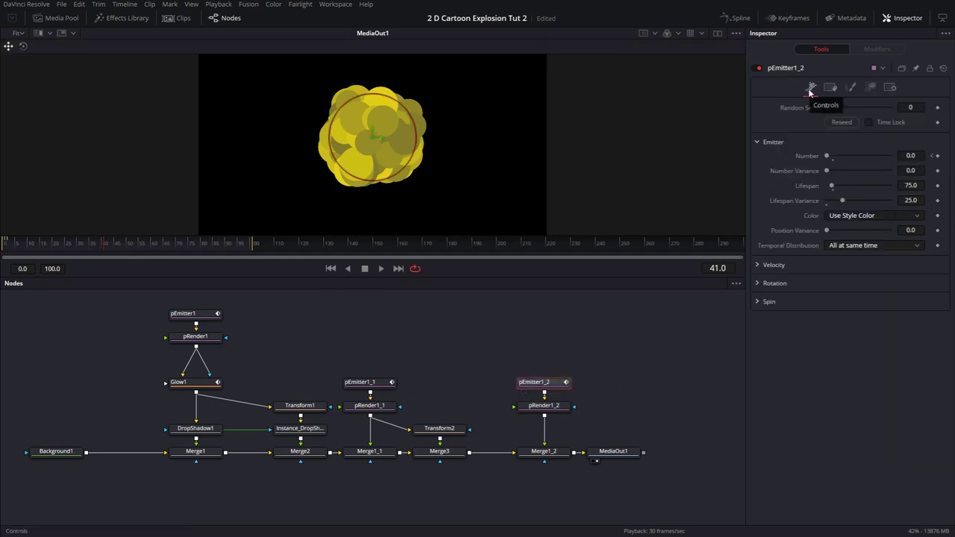
pyautogui.click(833, 123)
pyautogui.click(774, 265)
pyautogui.click(910, 278)
pyautogui.write('0.1')
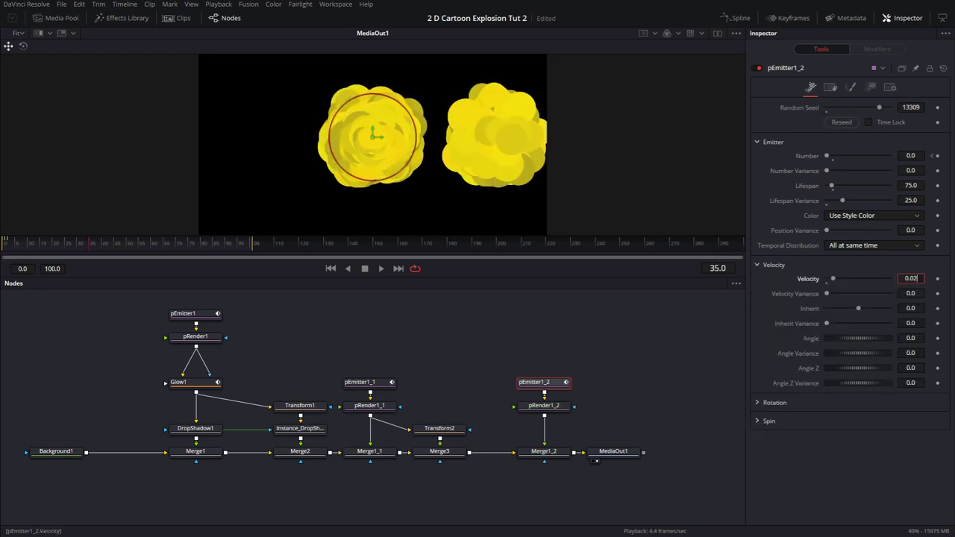
pyautogui.click(910, 352)
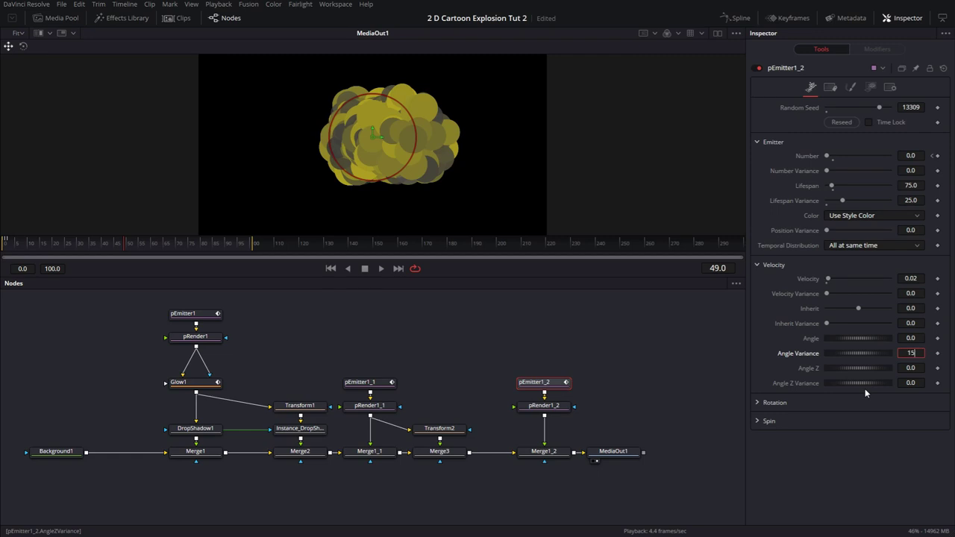
pyautogui.press('Tab')
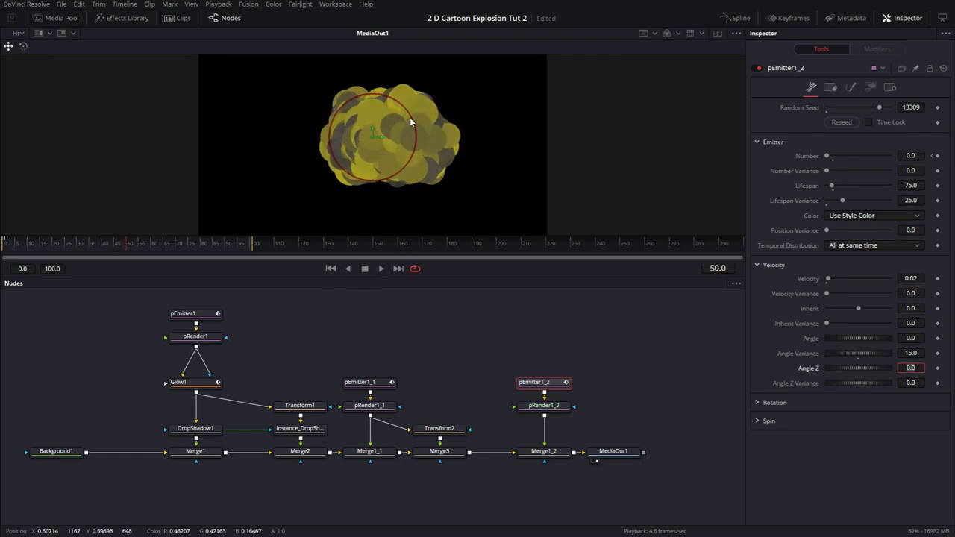
pyautogui.press('Return')
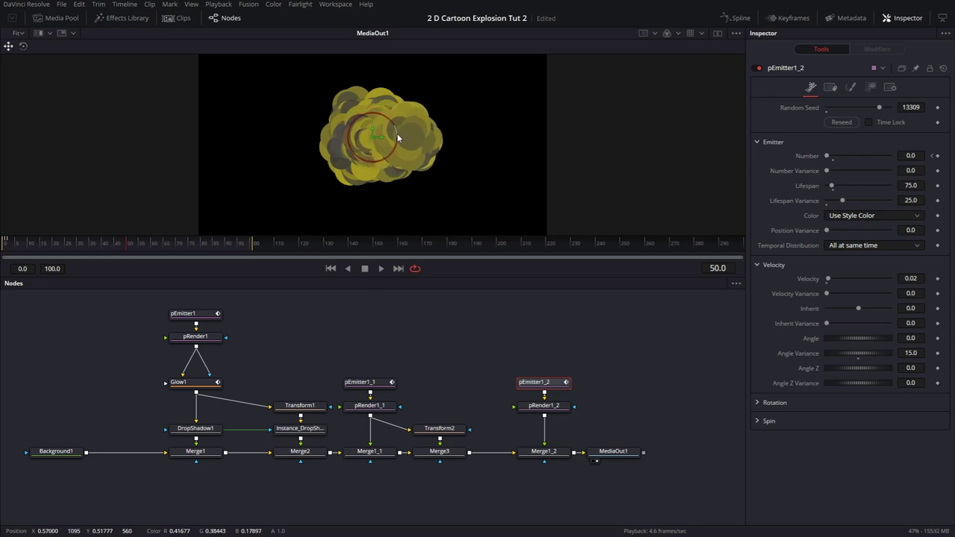
# Keyframe pEmitter1_2's particle Number at 50 on frame 1 and preview the smoke.
pyautogui.moveTo(827, 155); pyautogui.dragTo(889, 155)
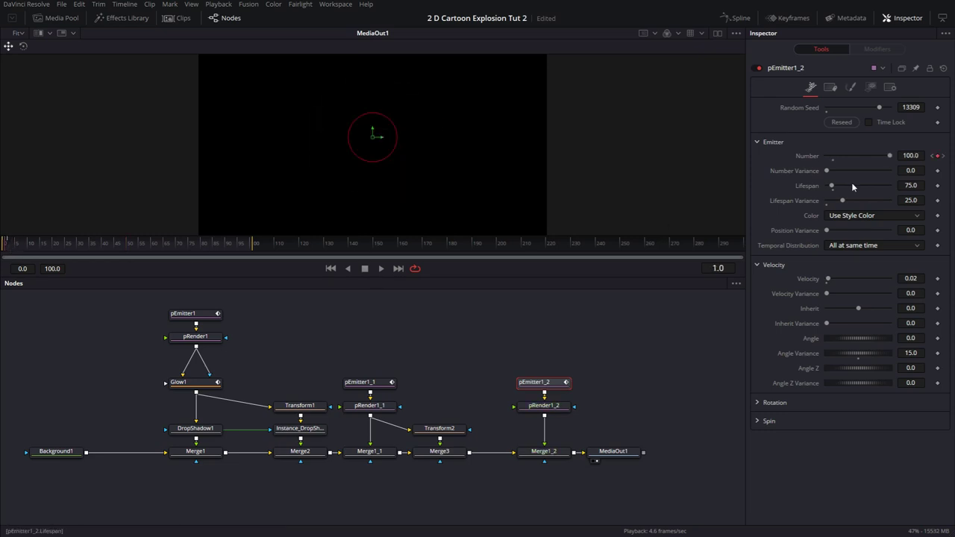
pyautogui.click(910, 156)
pyautogui.write('50')
pyautogui.press('Tab')
pyautogui.click(381, 268)
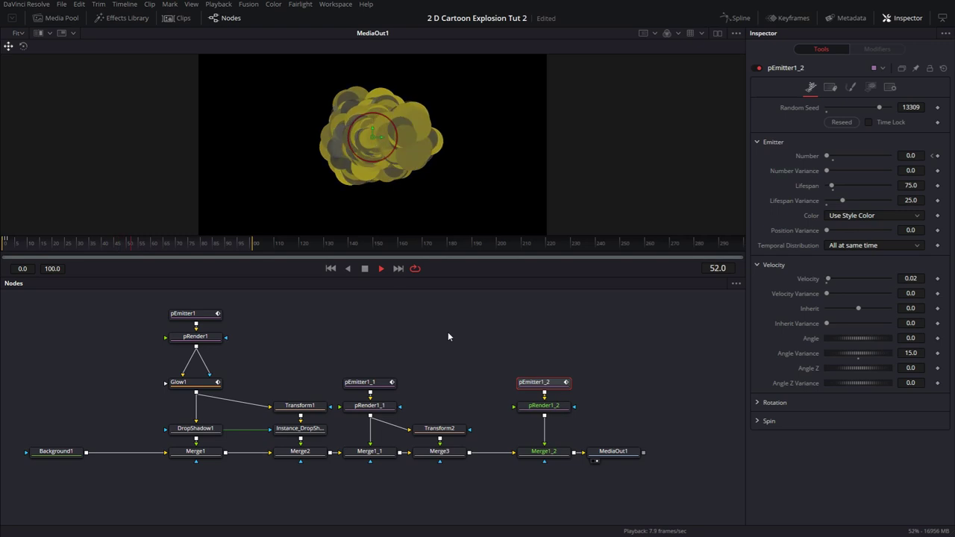
# Lower Merge1_2's Blend to about 0.307 and switch to the Edit page.
pyautogui.click(553, 455)
pyautogui.moveTo(889, 261); pyautogui.dragTo(846, 261)
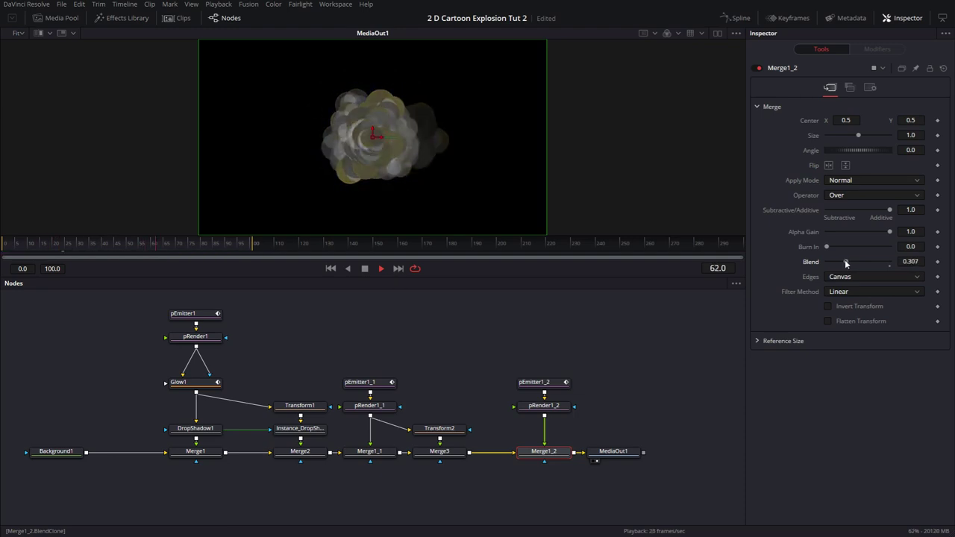
pyautogui.hotkey('shift', '4')
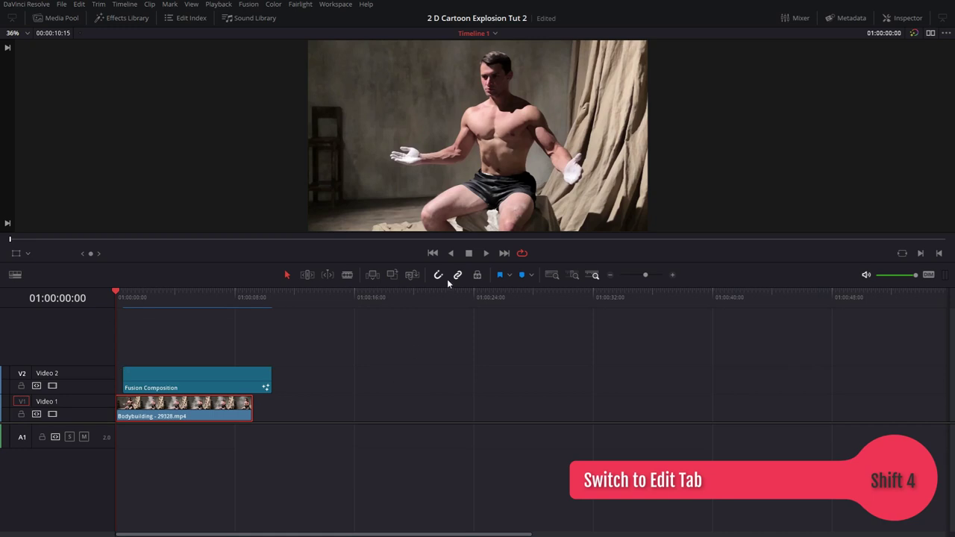
# Preview the explosion over Bodybuilding - 29328.mp4, then return to Fusion at frame 16.
pyautogui.click(485, 254)
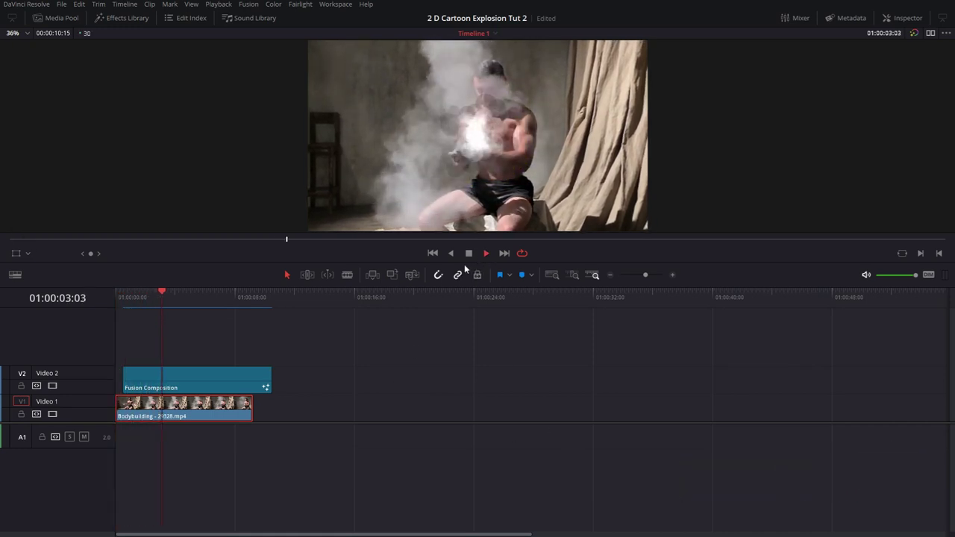
pyautogui.hotkey('shift', '5')
pyautogui.moveTo(16, 244); pyautogui.dragTo(44, 249)
pyautogui.moveTo(458, 341); pyautogui.dragTo(542, 349)
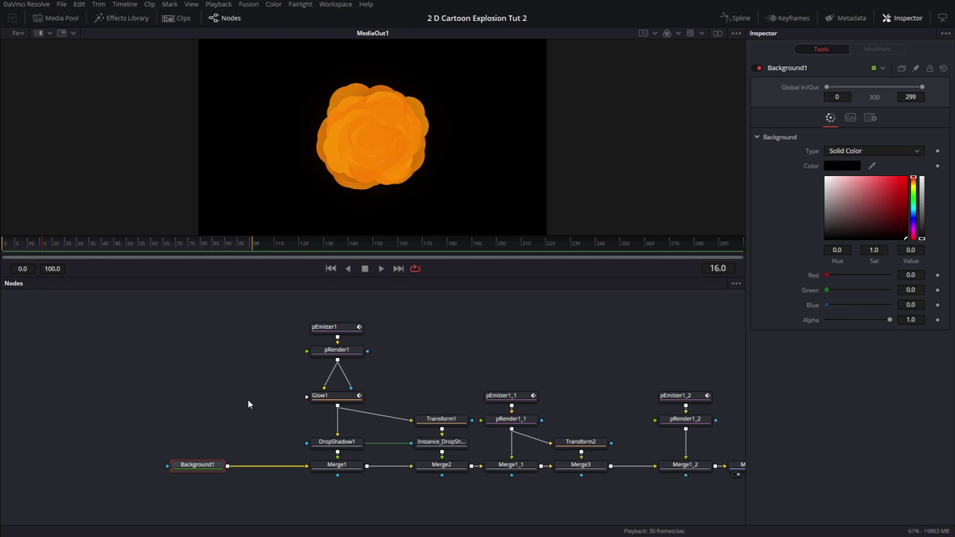
# Move Background1 left, add Background2 with an Ellipse mask, and view Background2.
pyautogui.moveTo(210, 467); pyautogui.dragTo(139, 468)
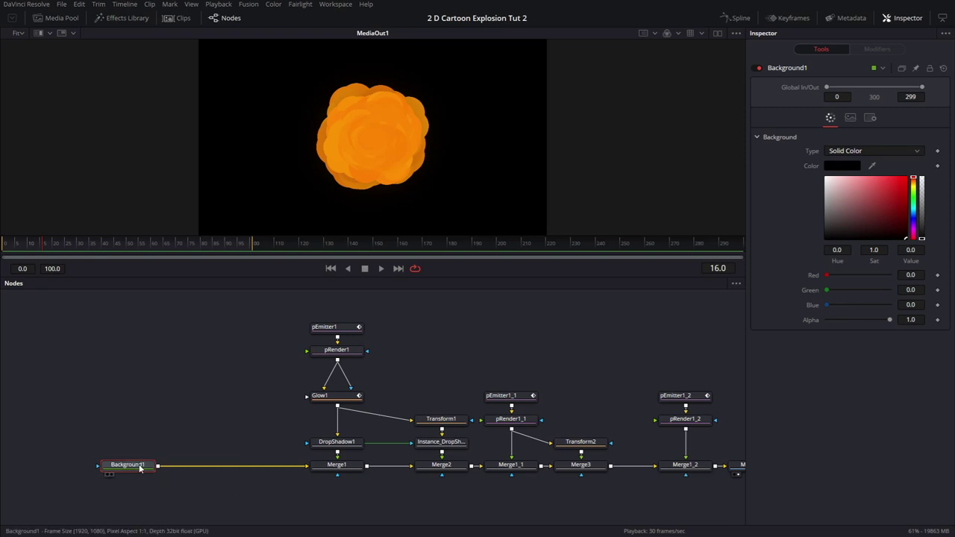
pyautogui.click(234, 371)
pyautogui.hotkey('shift', 'space')
pyautogui.write('bg')
pyautogui.click(465, 353)
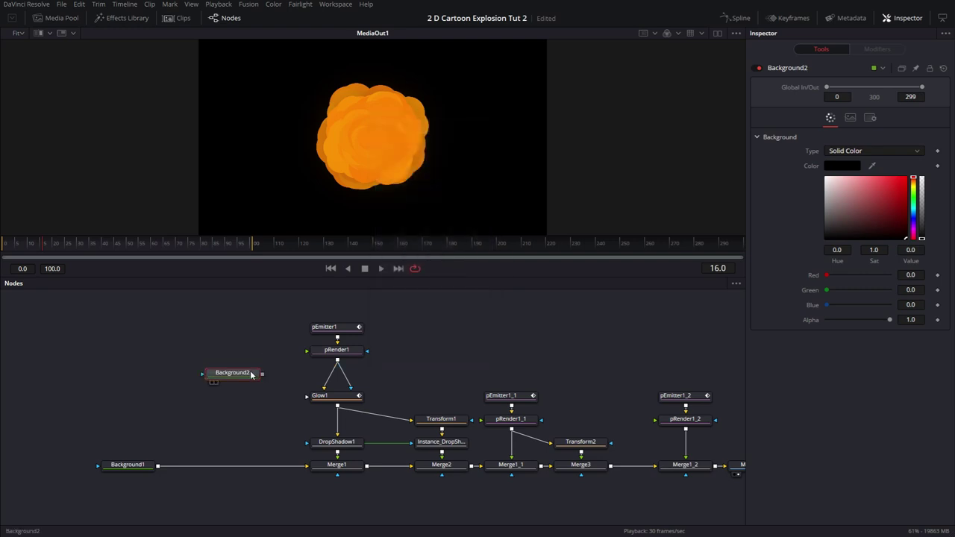
pyautogui.hotkey('shift', 'space')
pyautogui.write('ell')
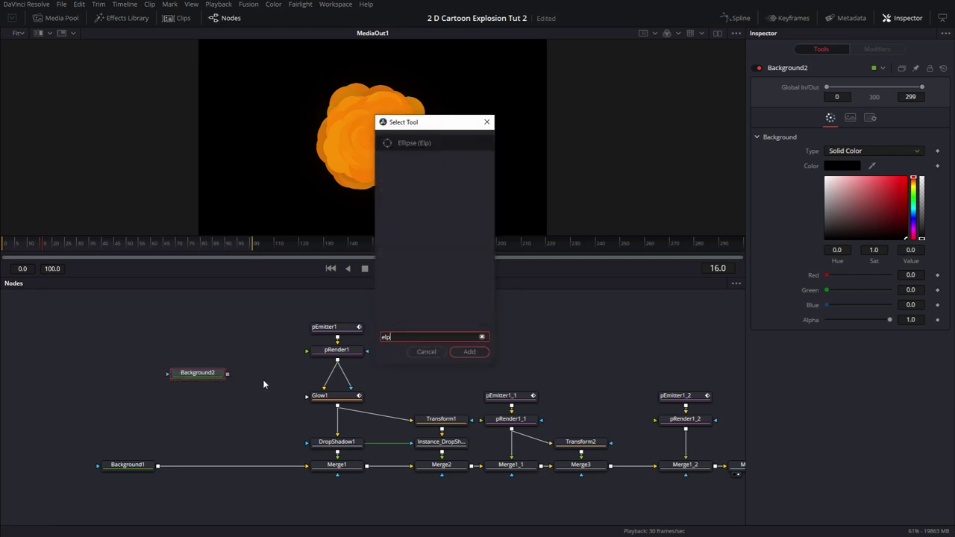
pyautogui.press('Return')
pyautogui.press('1')
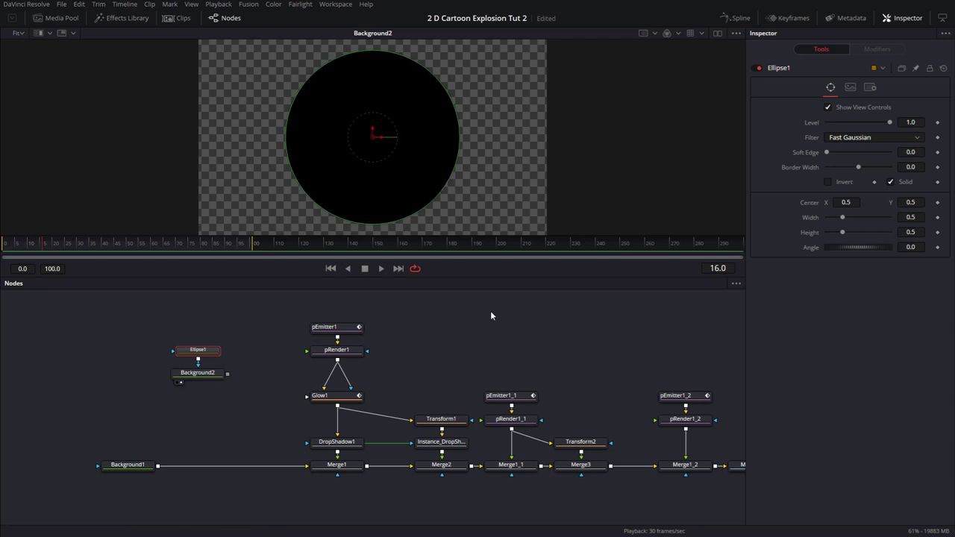
# Make the ellipse hollow and keyframe Border Width 0 at frame 0.
pyautogui.moveTo(57, 247); pyautogui.dragTo(3, 245)
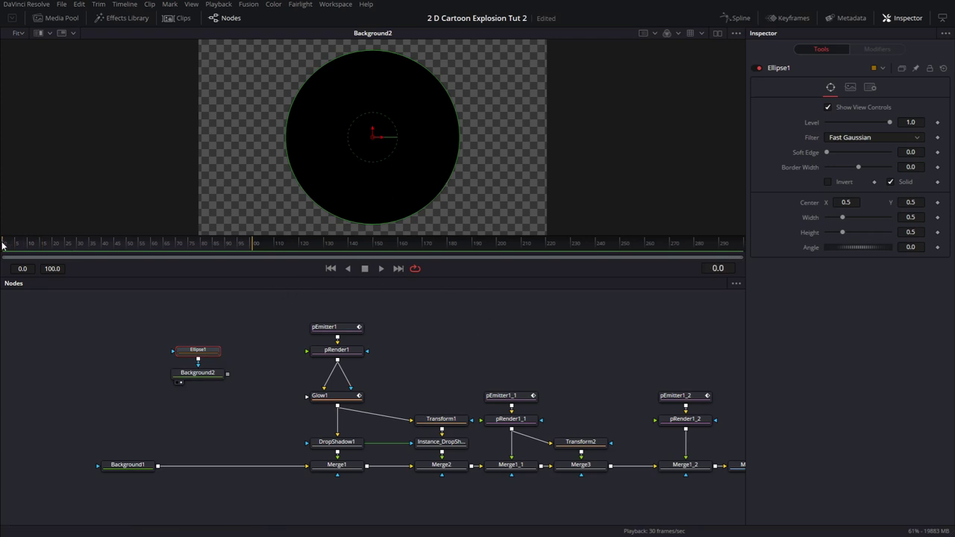
pyautogui.click(890, 183)
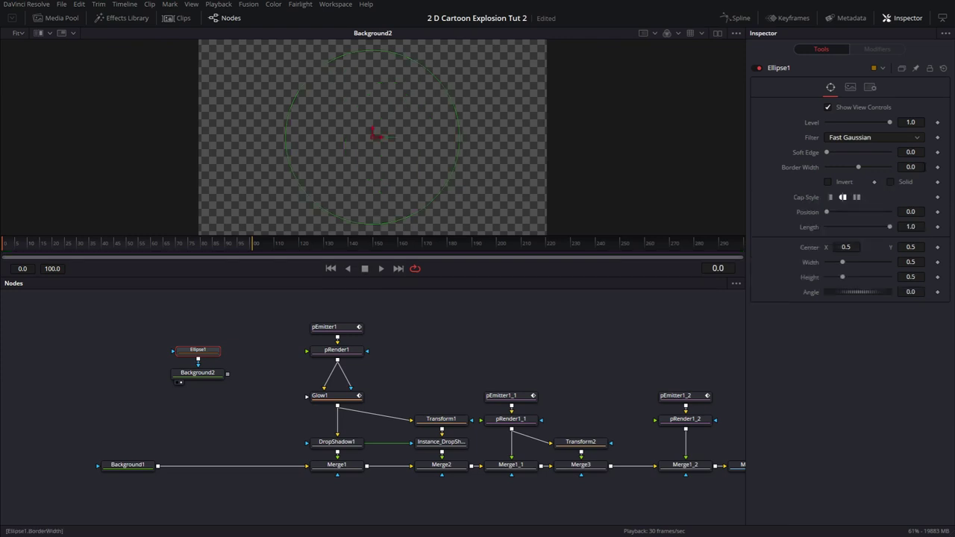
pyautogui.click(938, 167)
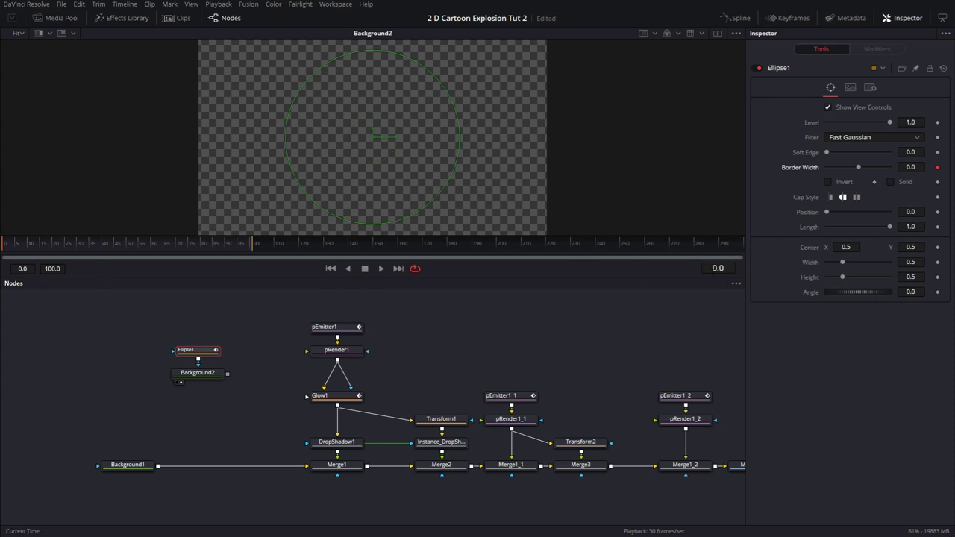
# Keyframe the ellipse Border Width at 0.01 on frame 5.
pyautogui.click(718, 268)
pyautogui.write('5')
pyautogui.press('Return')
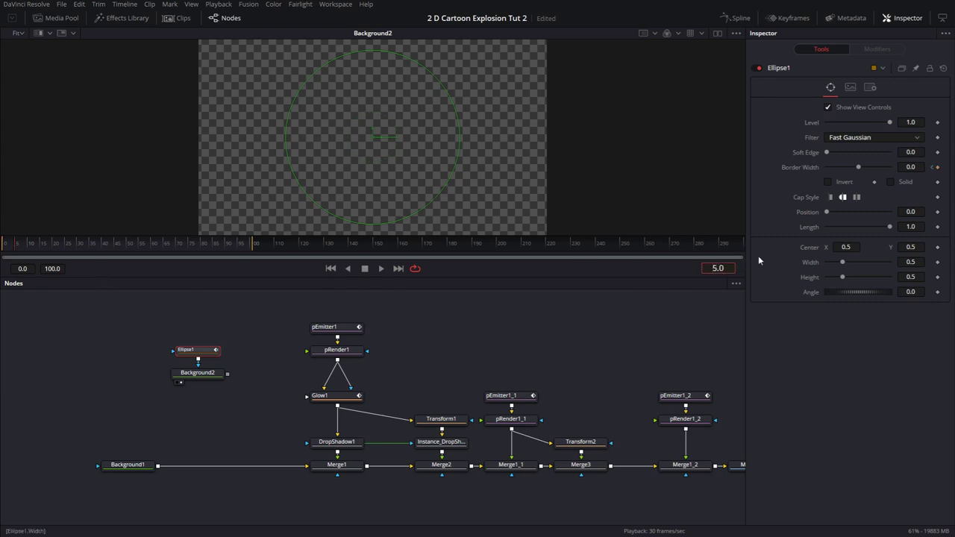
pyautogui.click(938, 167)
pyautogui.click(914, 167)
pyautogui.write('0.01')
pyautogui.press('Tab')
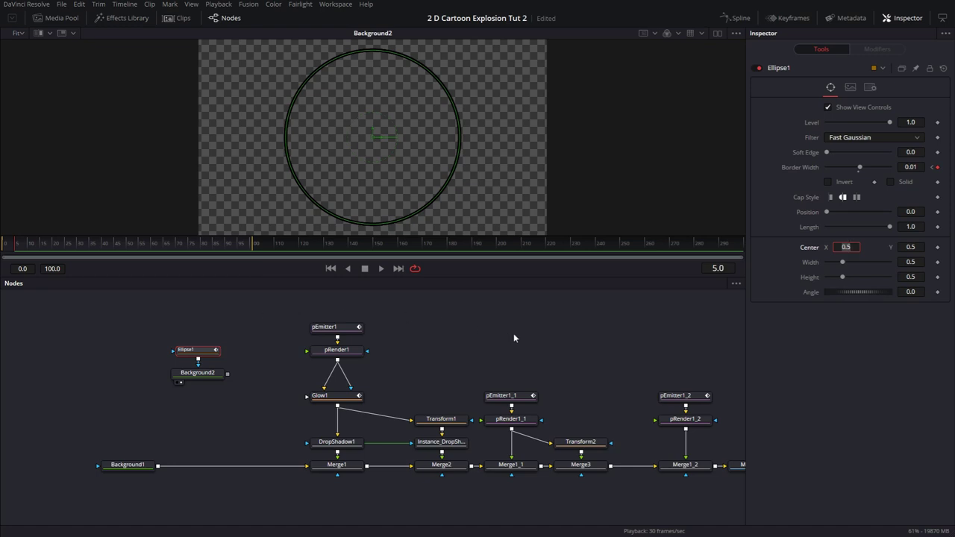
# Keyframe Border Width back to 0 at frame 25 and play the ring animation.
pyautogui.press('Tab')
pyautogui.write('2')
pyautogui.press('Return')
pyautogui.click(937, 167)
pyautogui.moveTo(859, 167); pyautogui.dragTo(857, 167)
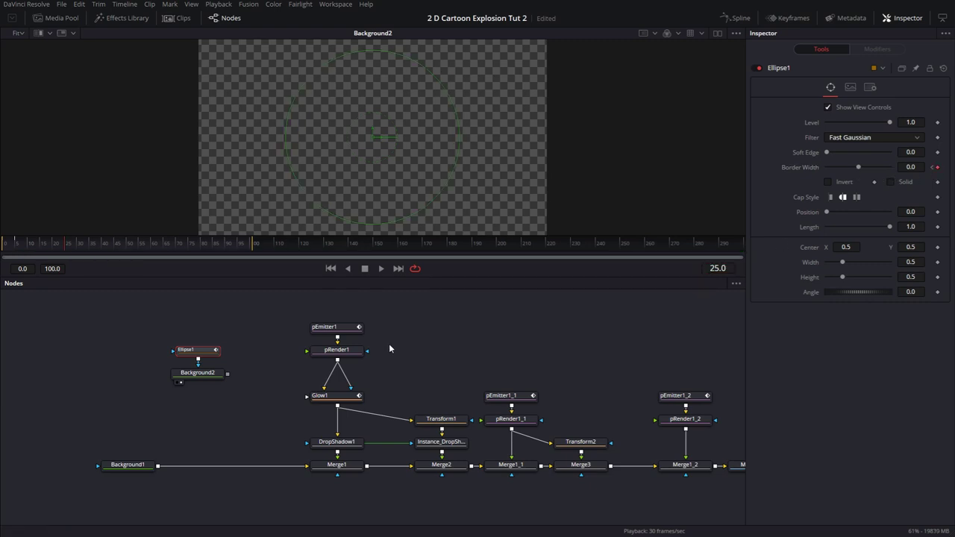
pyautogui.click(331, 268)
pyautogui.click(380, 269)
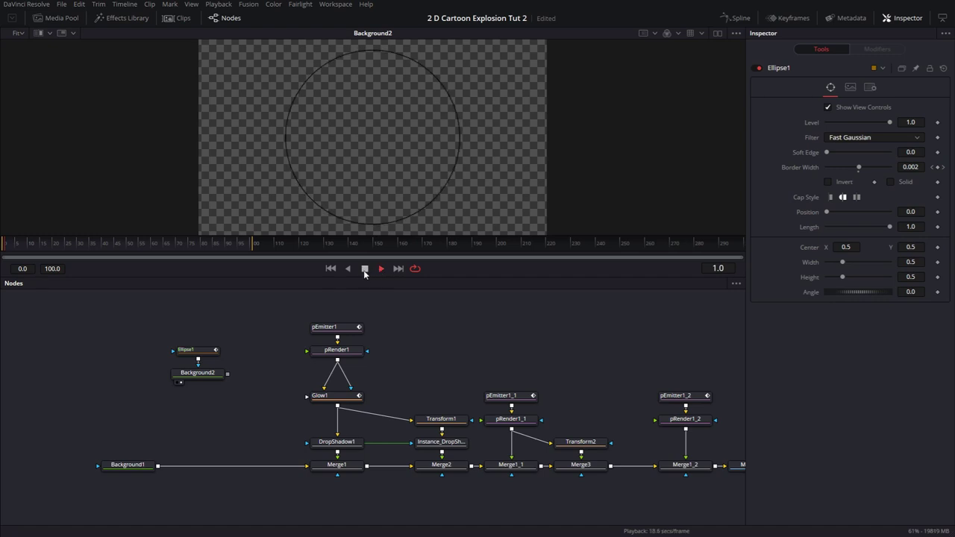
# Add Transform3 (xf) after Background2 and place it below.
pyautogui.click(212, 375)
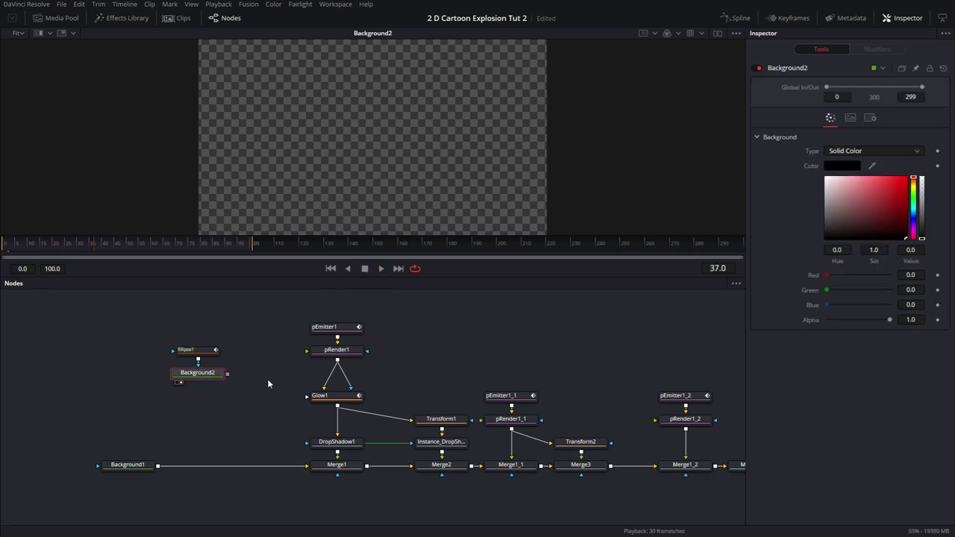
pyautogui.hotkey('shift', 'space')
pyautogui.write('xf')
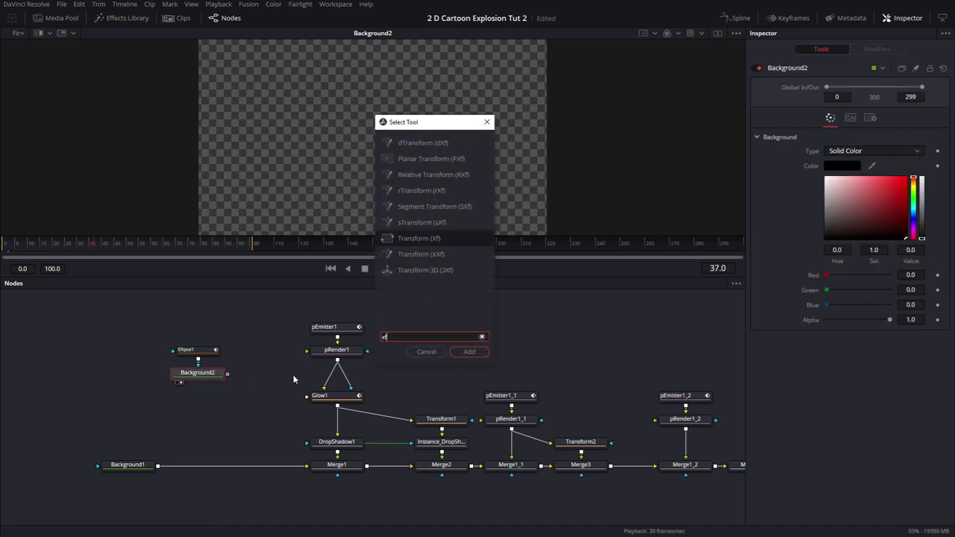
pyautogui.click(467, 353)
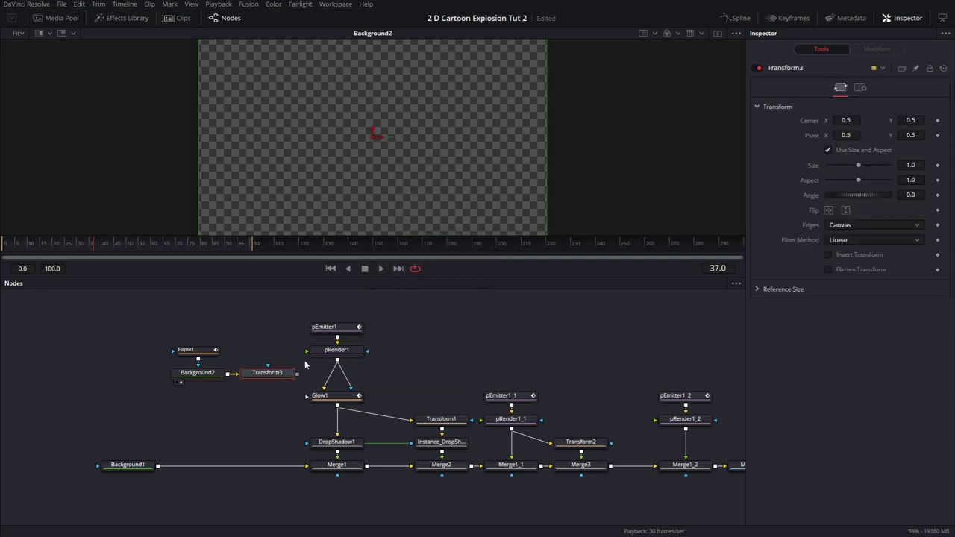
pyautogui.moveTo(269, 378); pyautogui.dragTo(205, 402)
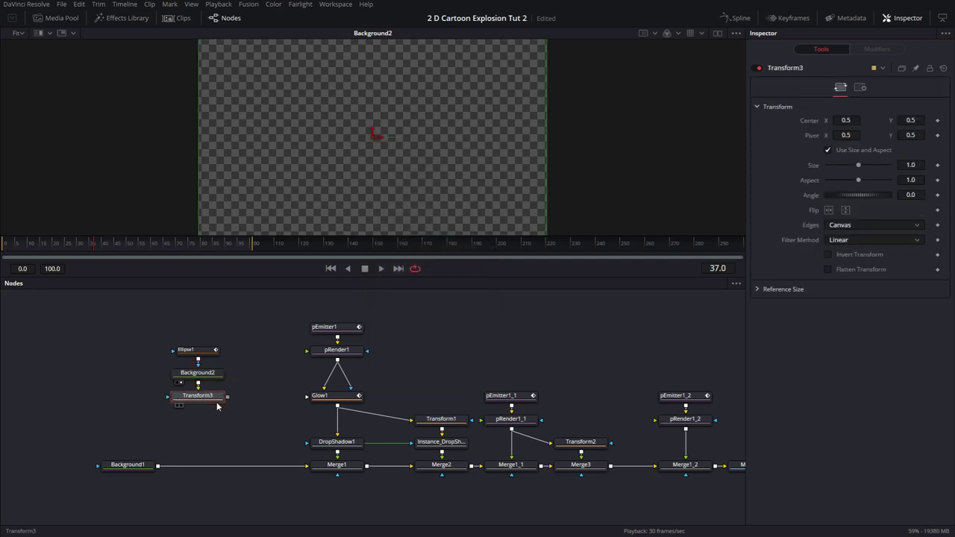
# Keyframe Transform3's Size at 1.0 on frame 0 and 1.1 on frame 10.
pyautogui.press('Home')
pyautogui.click(936, 165)
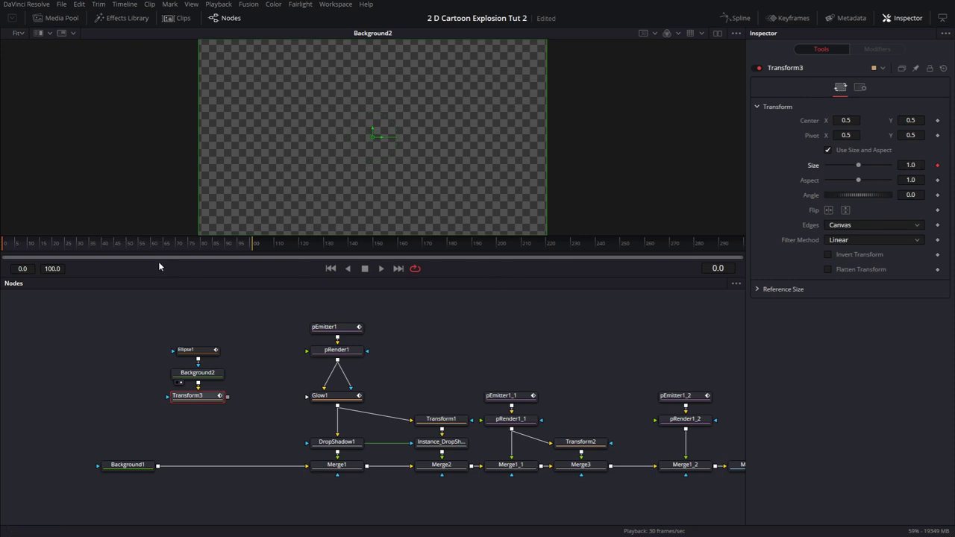
pyautogui.moveTo(8, 250); pyautogui.dragTo(87, 252)
pyautogui.press('Tab')
# Play the ring expansion in Transform3's view, then inspect frame 14.
pyautogui.click(377, 268)
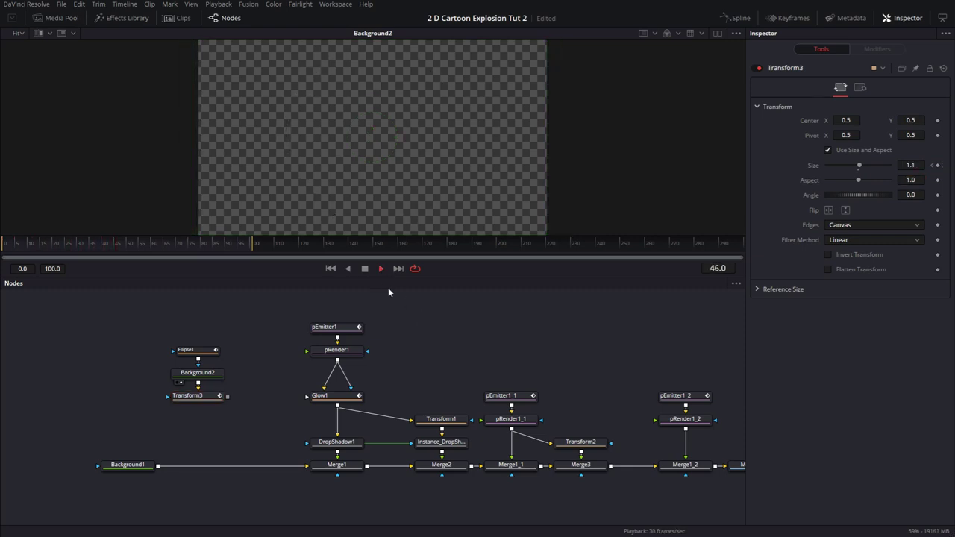
pyautogui.press('1')
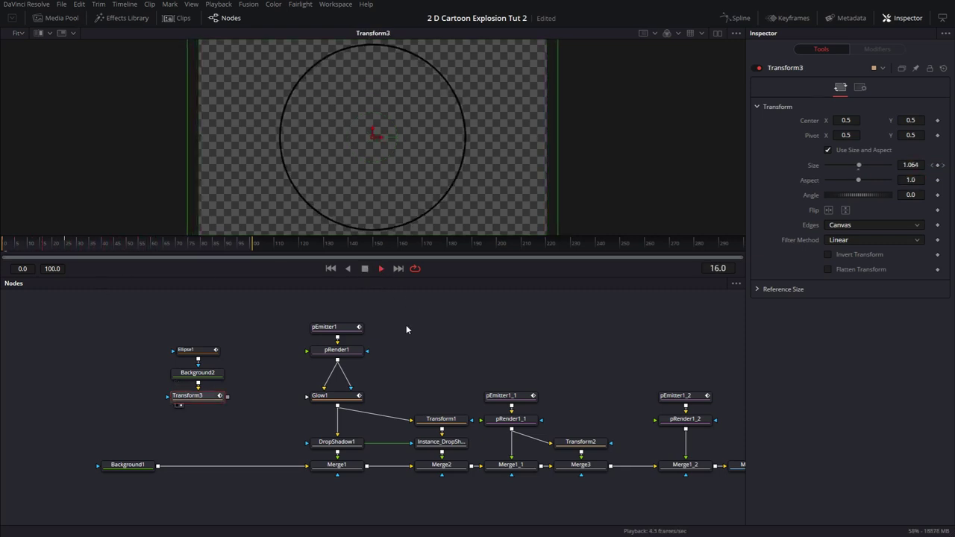
pyautogui.click(365, 269)
pyautogui.moveTo(11, 243); pyautogui.dragTo(36, 252)
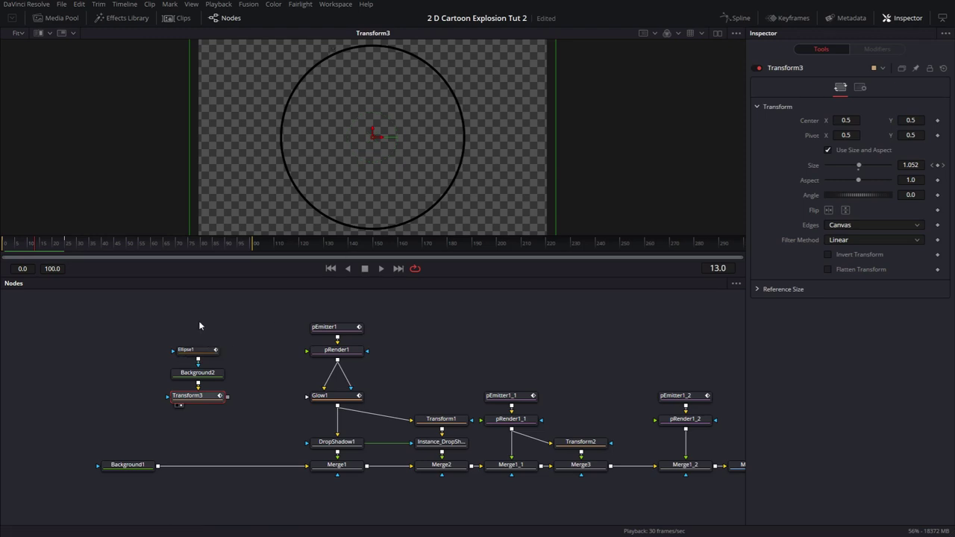
# Add a pEmitter2 particle emitter feeding a pRender2 node below the ring nodes.
pyautogui.moveTo(169, 318); pyautogui.dragTo(207, 361)
pyautogui.hotkey('shift', 'space')
pyautogui.write('pem')
pyautogui.press('Return')
pyautogui.hotkey('shift', 'space')
pyautogui.write('prn')
pyautogui.press('Return')
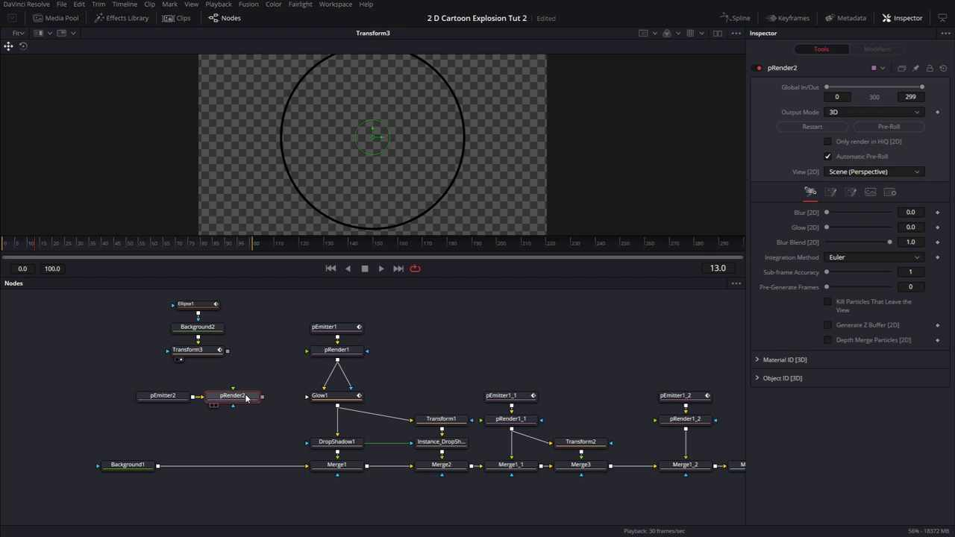
pyautogui.moveTo(159, 401); pyautogui.dragTo(228, 378)
pyautogui.click(228, 379)
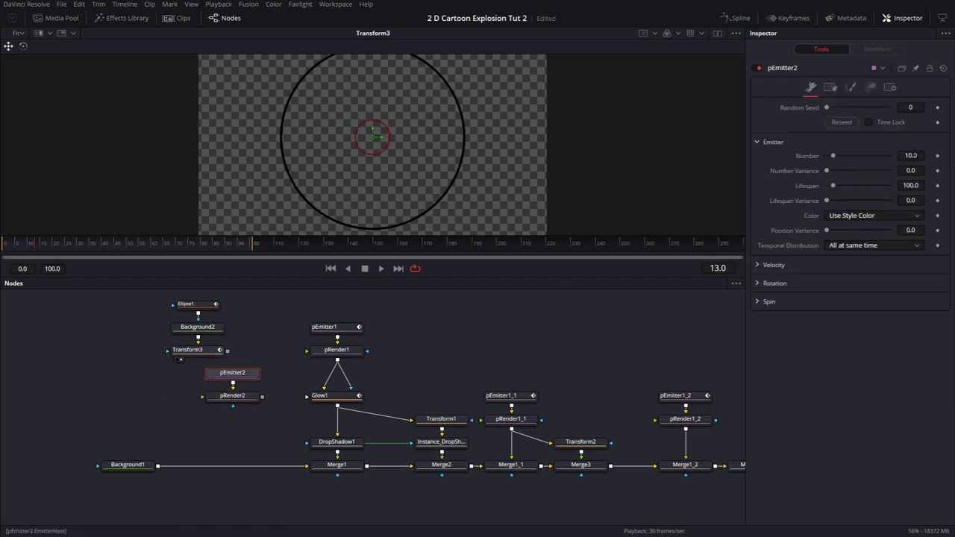
# Set pEmitter2's region to Bitmap from Transform3, and merge pRender2 over Background1.
pyautogui.click(870, 87)
pyautogui.click(854, 120)
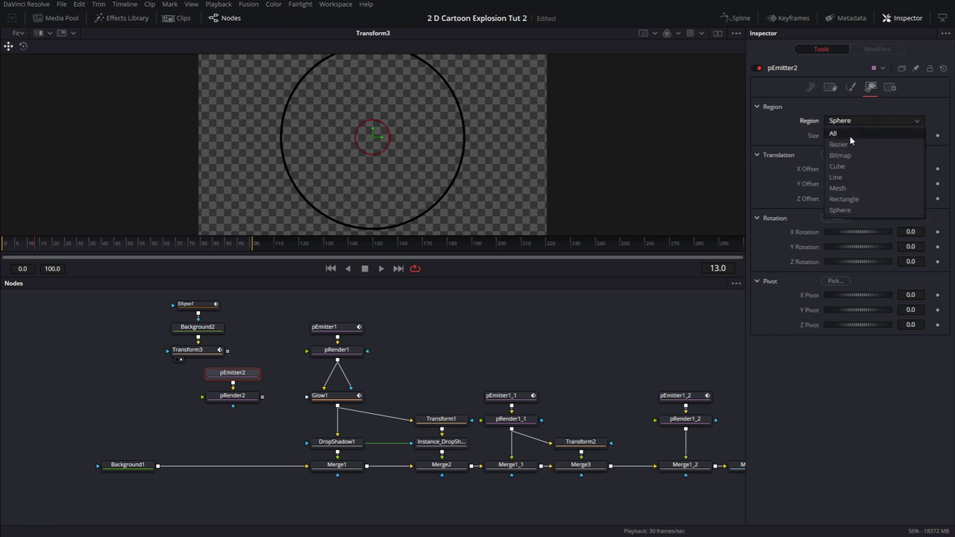
pyautogui.click(847, 156)
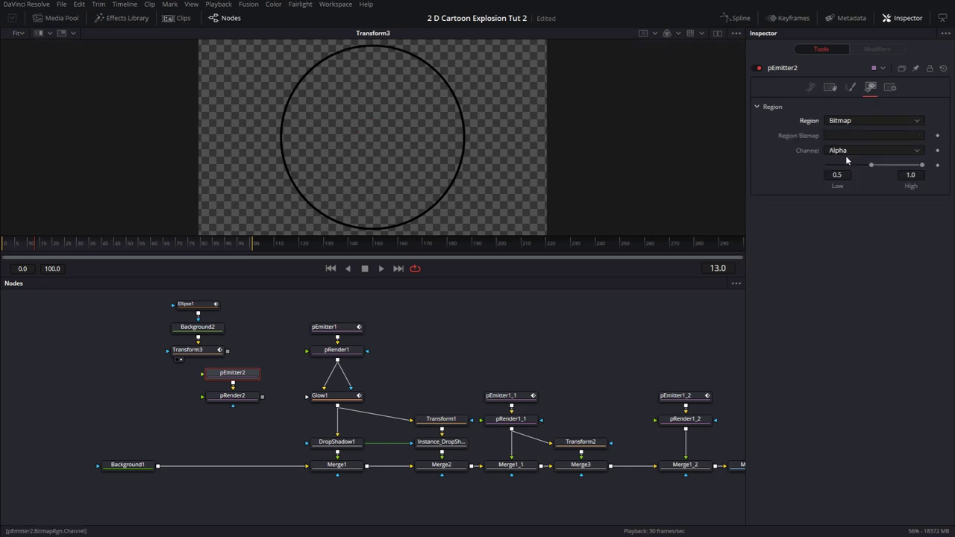
pyautogui.moveTo(228, 354); pyautogui.dragTo(236, 378)
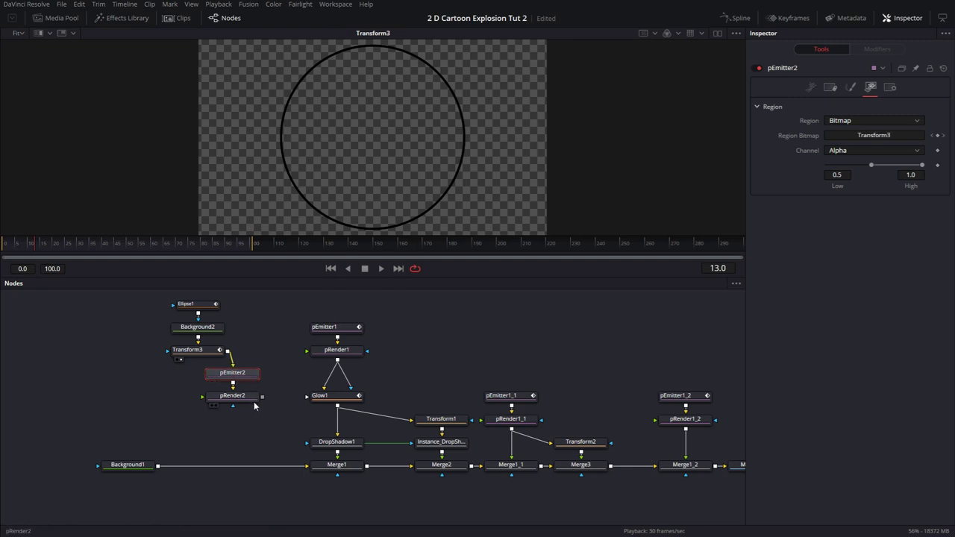
pyautogui.moveTo(263, 396); pyautogui.dragTo(159, 467)
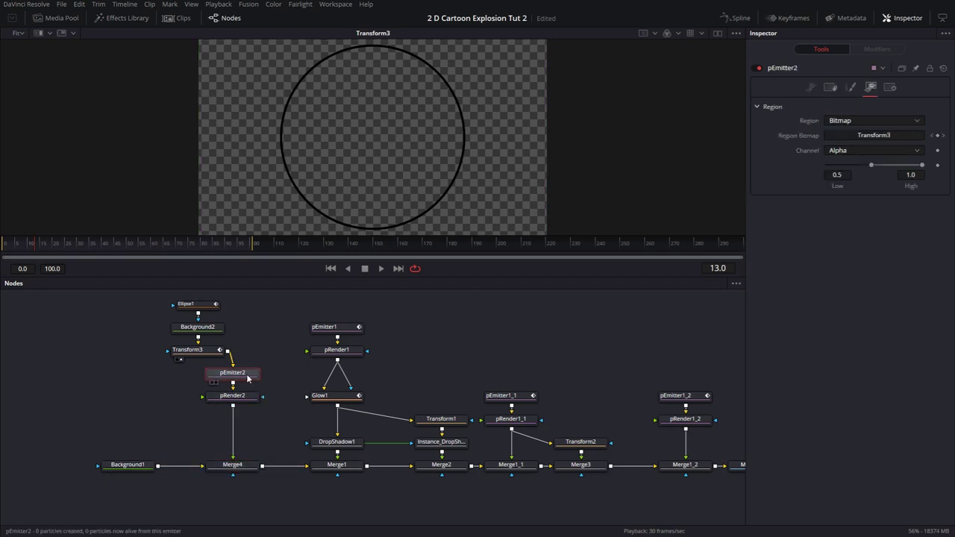
# Give pEmitter2's particles Lifespan 15 with a variance of 5.
pyautogui.click(811, 88)
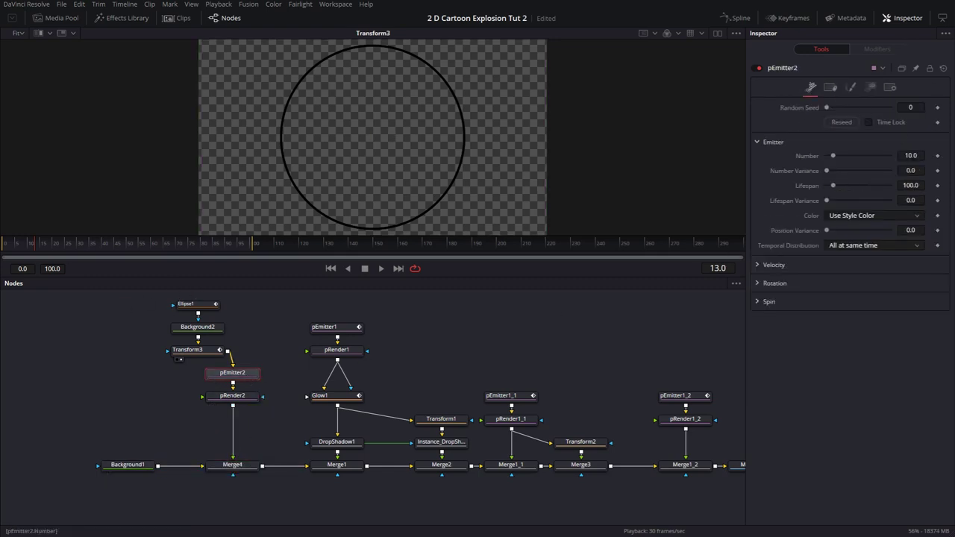
pyautogui.click(910, 185)
pyautogui.write('15')
pyautogui.press('Tab')
pyautogui.write('5')
pyautogui.press('Tab')
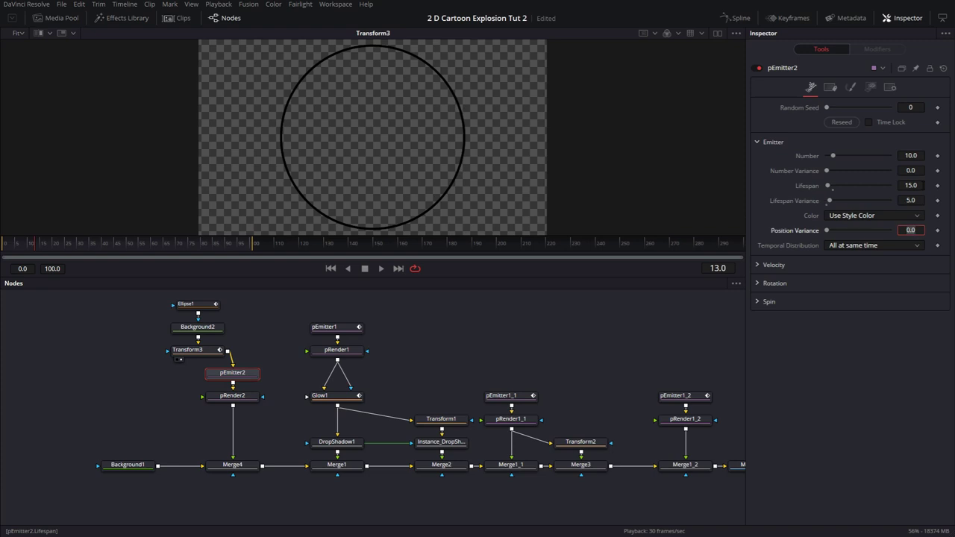
# Make pEmitter2's particles NGon shapes and shift their colour to yellow.
pyautogui.click(851, 87)
pyautogui.click(855, 121)
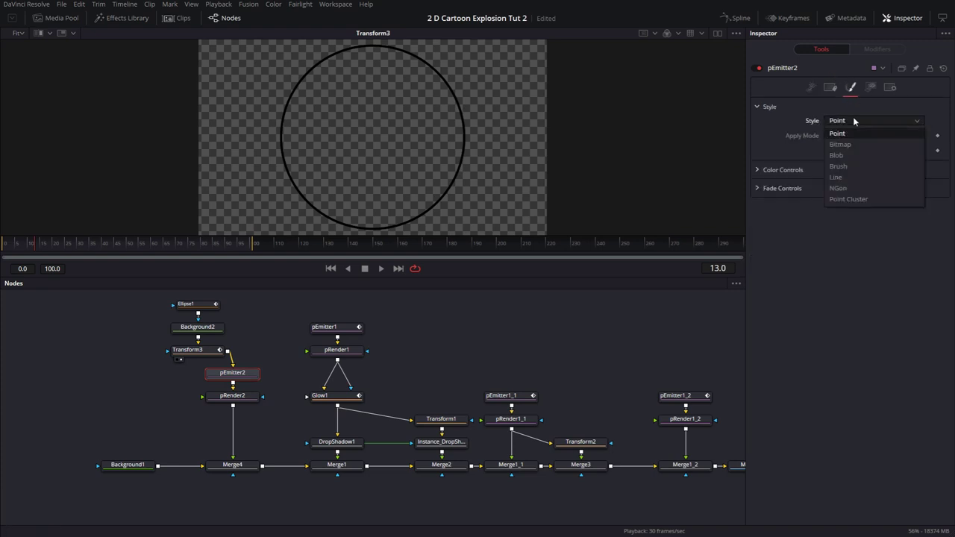
pyautogui.click(855, 189)
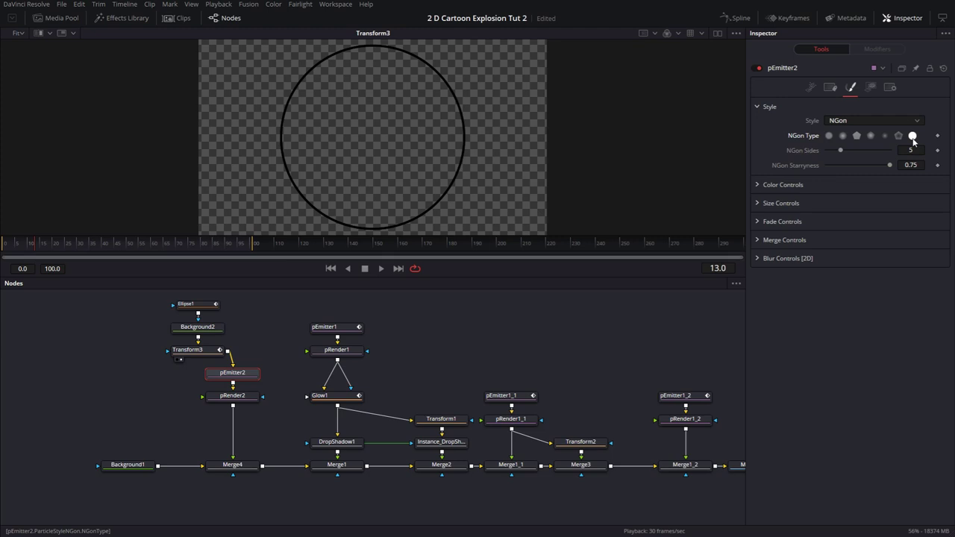
pyautogui.click(755, 185)
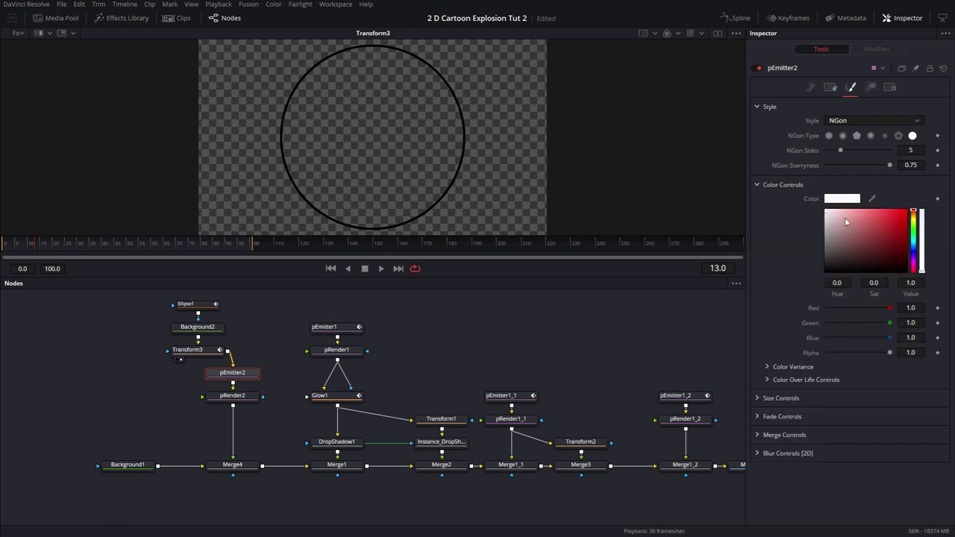
pyautogui.moveTo(913, 212); pyautogui.dragTo(860, 217)
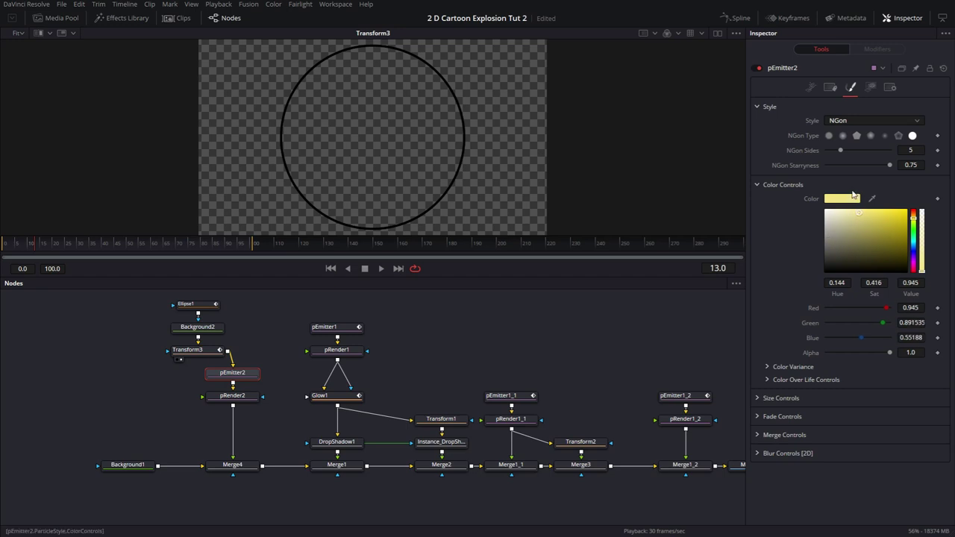
# Set the particle Fade In to 0.2 and Fade Out to 0.4.
pyautogui.click(757, 107)
pyautogui.click(757, 125)
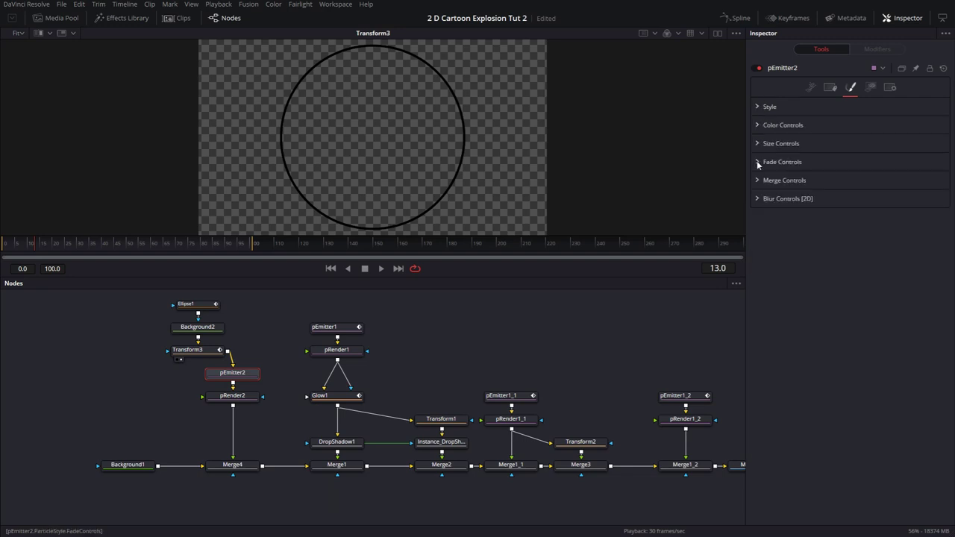
pyautogui.click(757, 161)
pyautogui.click(837, 185)
pyautogui.write('0.2')
pyautogui.press('Tab')
pyautogui.write('0.4')
pyautogui.press('Tab')
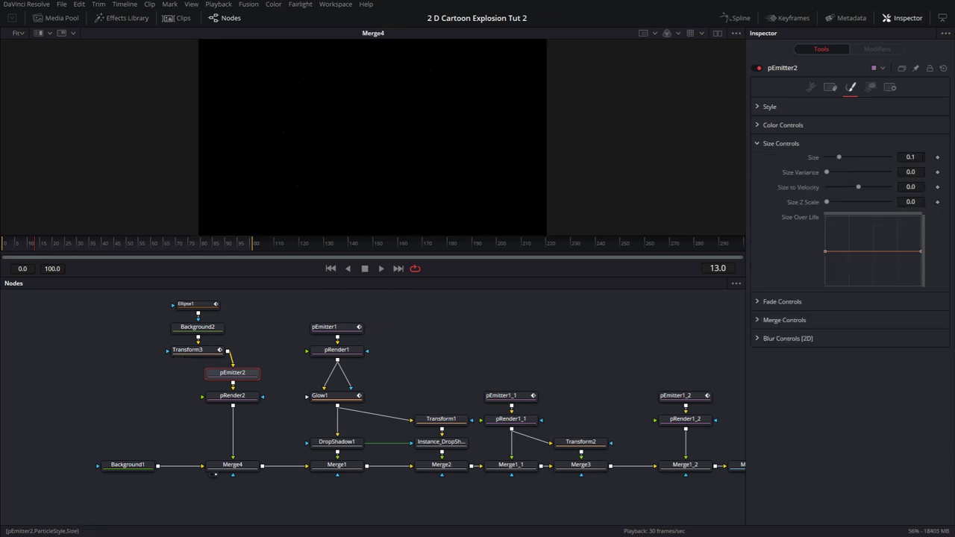
# Set the particle Size to 0.5.
pyautogui.click(910, 157)
pyautogui.write('0.5')
pyautogui.press('Tab')
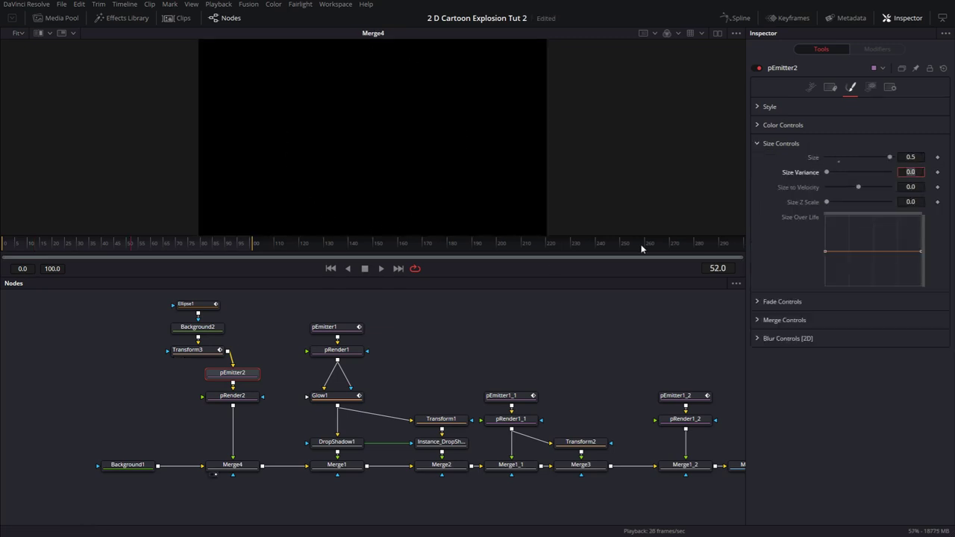
# Return to pEmitter2's main settings and keyframe Number at 0 on frame 0.
pyautogui.click(759, 143)
pyautogui.click(810, 88)
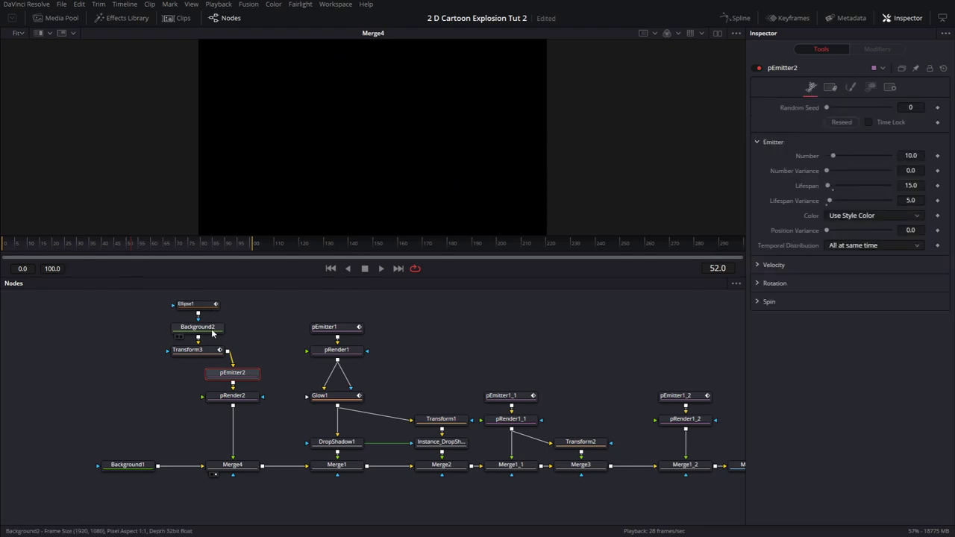
pyautogui.moveTo(49, 250); pyautogui.dragTo(4, 246)
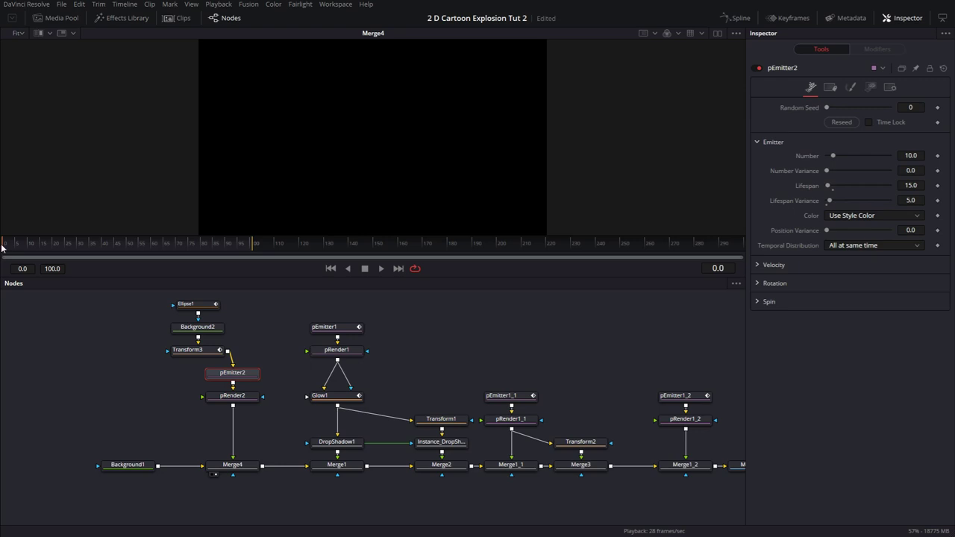
pyautogui.click(937, 155)
pyautogui.moveTo(834, 157); pyautogui.dragTo(800, 161)
# Keyframe Number at 150 on frame 1 and back to 0 on frame 2.
pyautogui.press('Right')
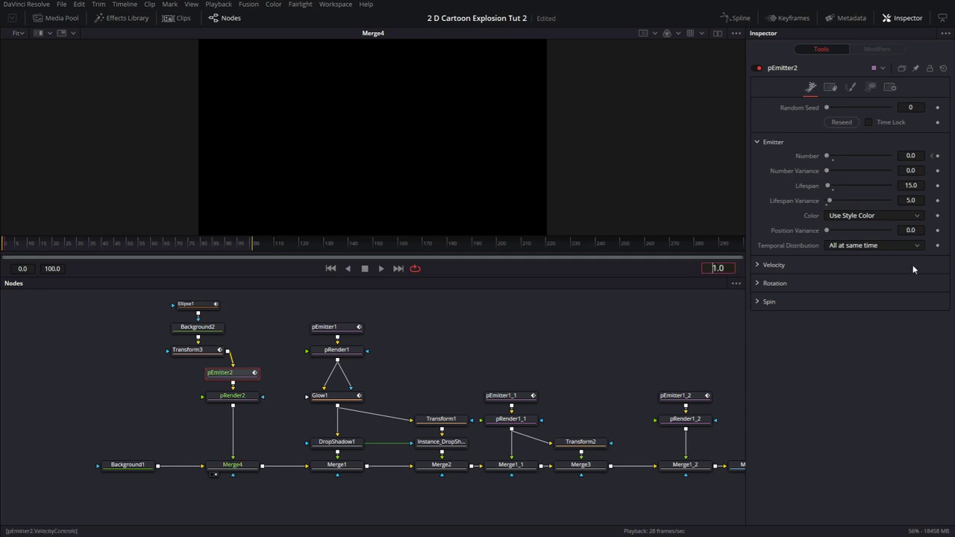
pyautogui.click(911, 156)
pyautogui.write('10')
pyautogui.press('Tab')
pyautogui.click(718, 268)
pyautogui.write('2')
pyautogui.press('Return')
pyautogui.moveTo(831, 155); pyautogui.dragTo(784, 156)
pyautogui.click(330, 268)
pyautogui.click(910, 155)
pyautogui.write('150')
pyautogui.press('Tab')
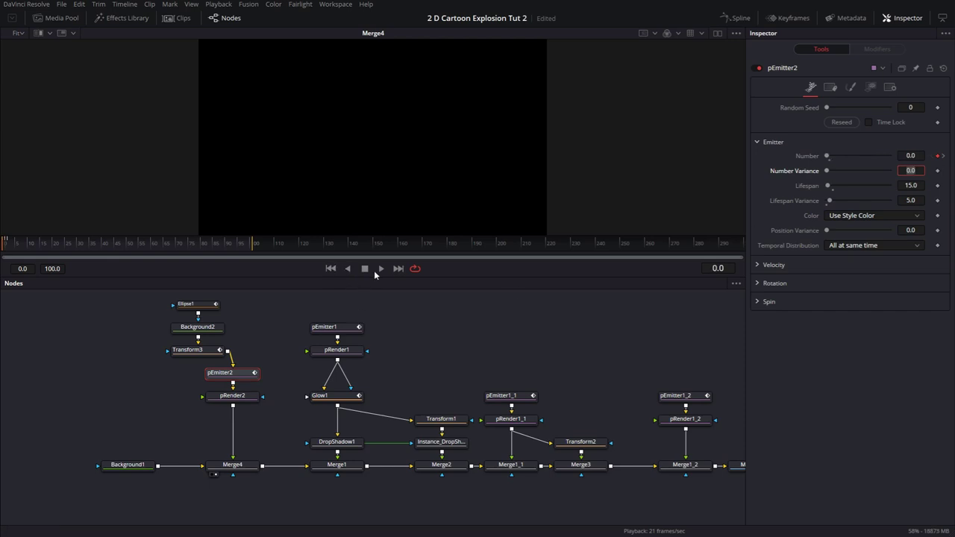
# Preview the burst, then set Velocity to 0.01 and Angle Variance to 360.
pyautogui.click(381, 268)
pyautogui.click(365, 269)
pyautogui.click(759, 266)
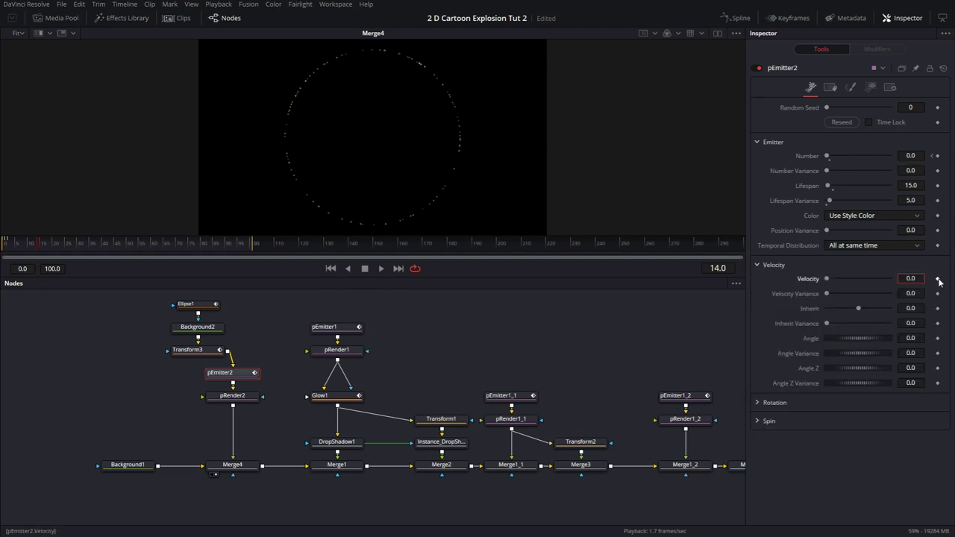
pyautogui.write('1')
pyautogui.press('Tab')
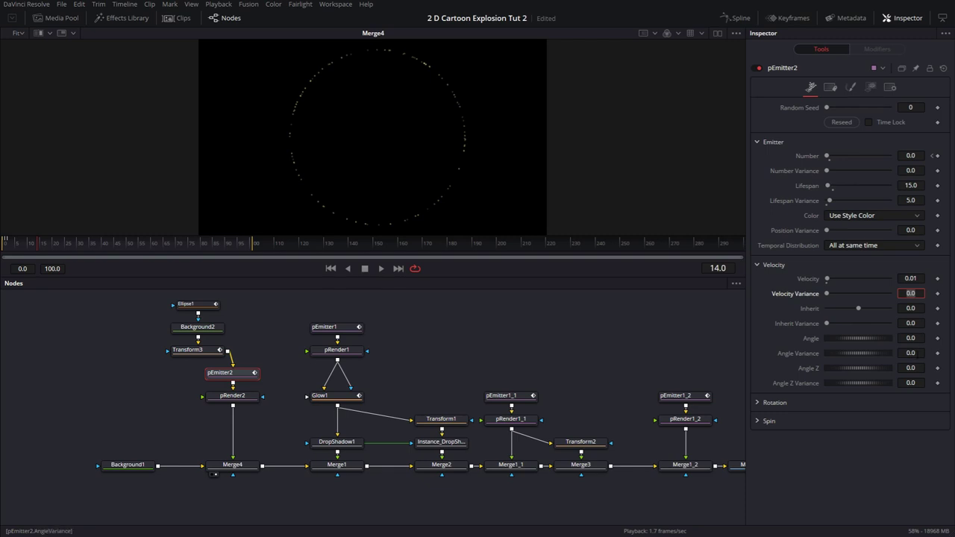
pyautogui.click(910, 353)
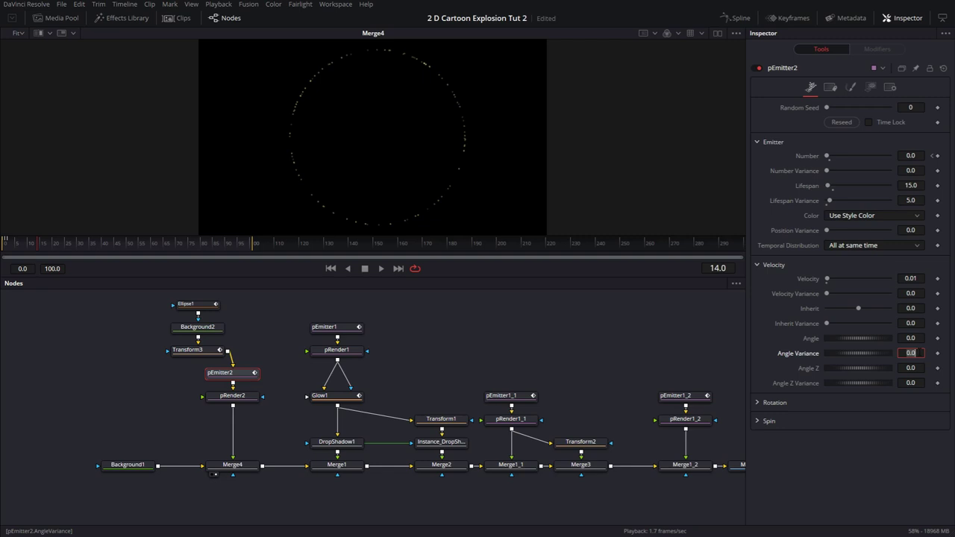
pyautogui.write('360')
pyautogui.press('Tab')
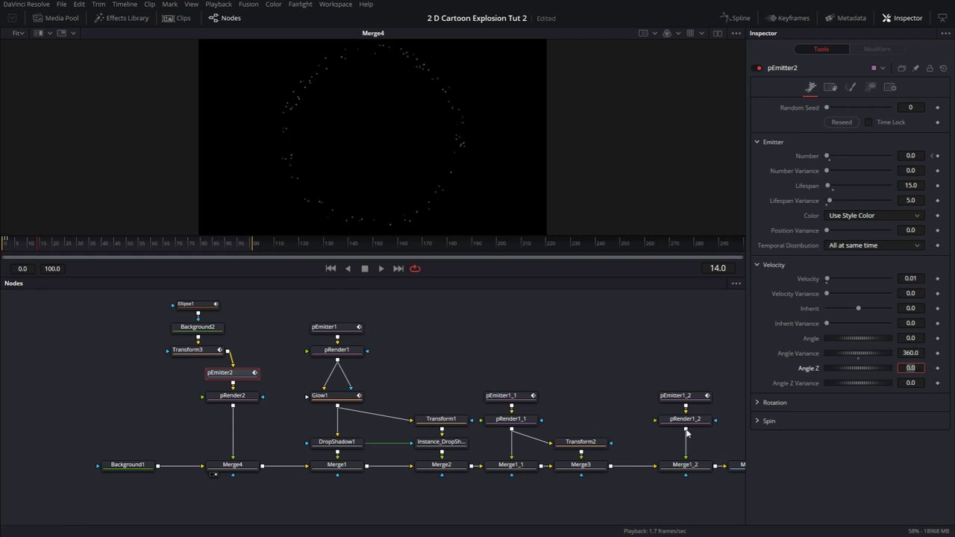
# Replay the burst from the start and raise Velocity to 0.02.
pyautogui.click(331, 269)
pyautogui.click(380, 268)
pyautogui.click(364, 269)
pyautogui.click(910, 278)
pyautogui.write('2')
pyautogui.press('Tab')
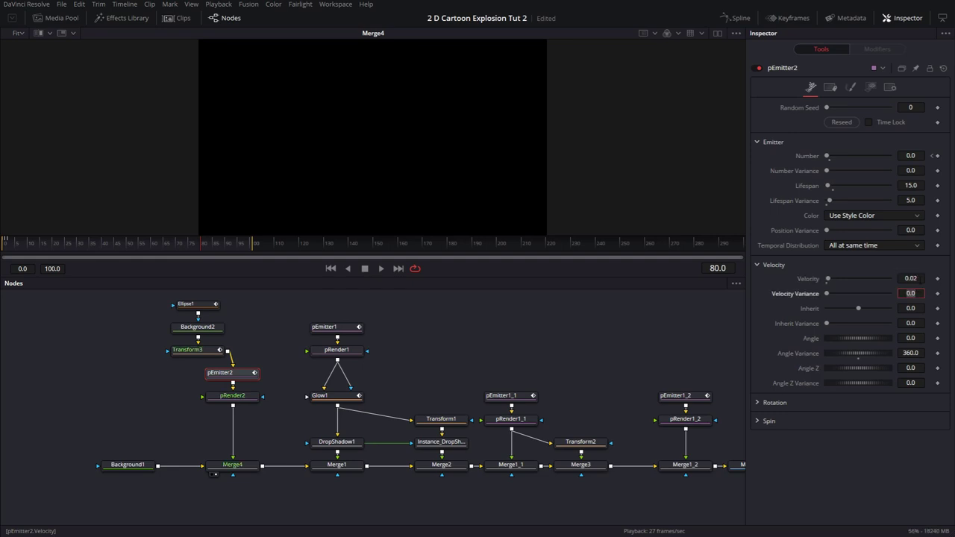
pyautogui.moveTo(650, 437); pyautogui.dragTo(574, 442)
# Show MediaOut1 in the viewer and play the explosion from the first frame.
pyautogui.click(679, 469)
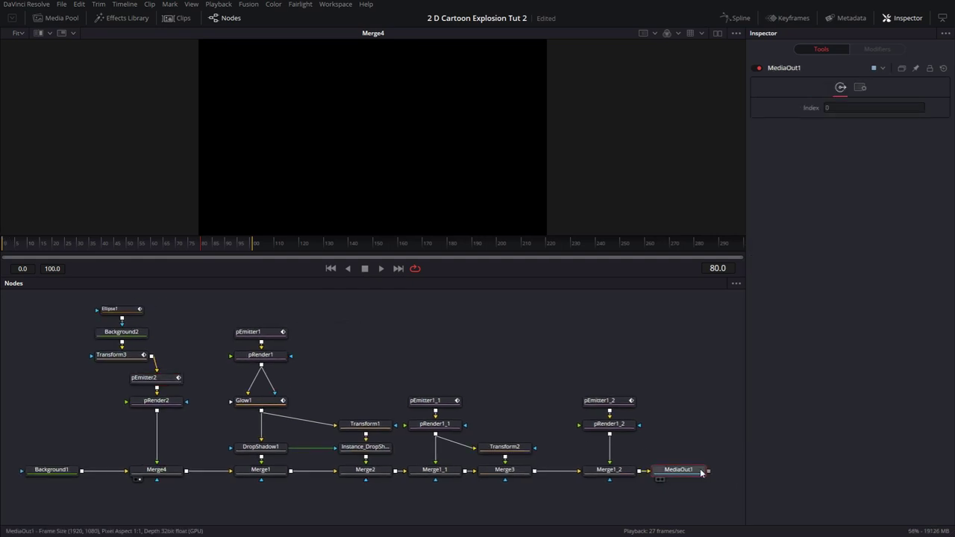
pyautogui.press('1')
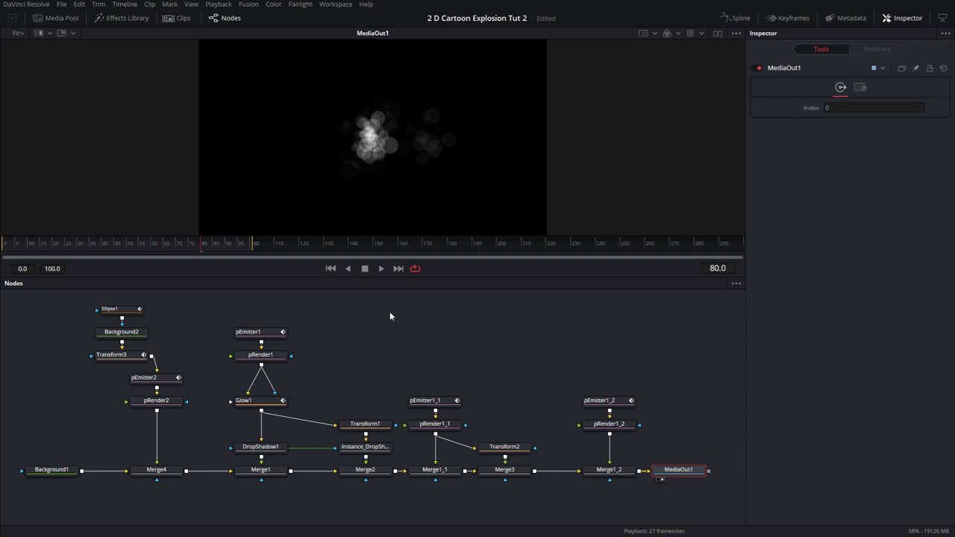
pyautogui.click(330, 269)
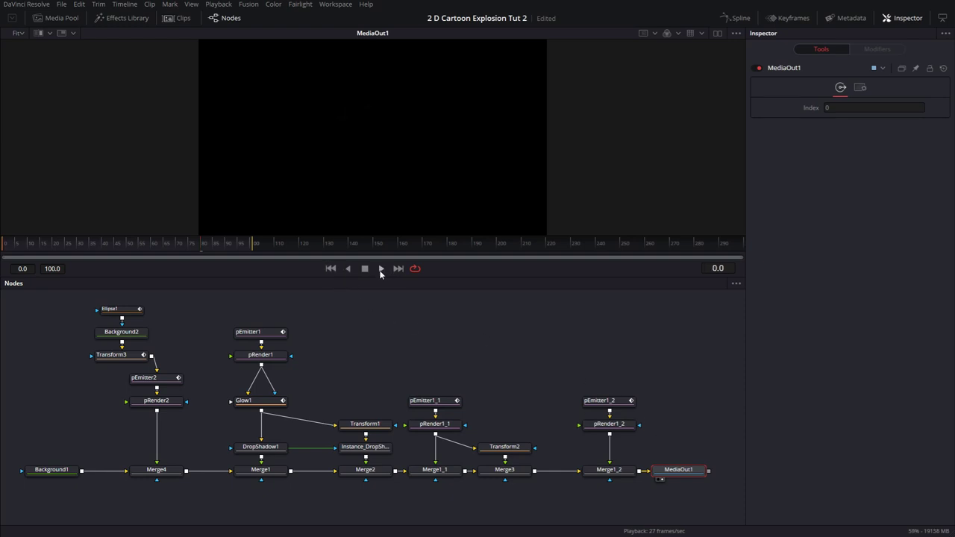
pyautogui.click(380, 269)
pyautogui.click(9, 247)
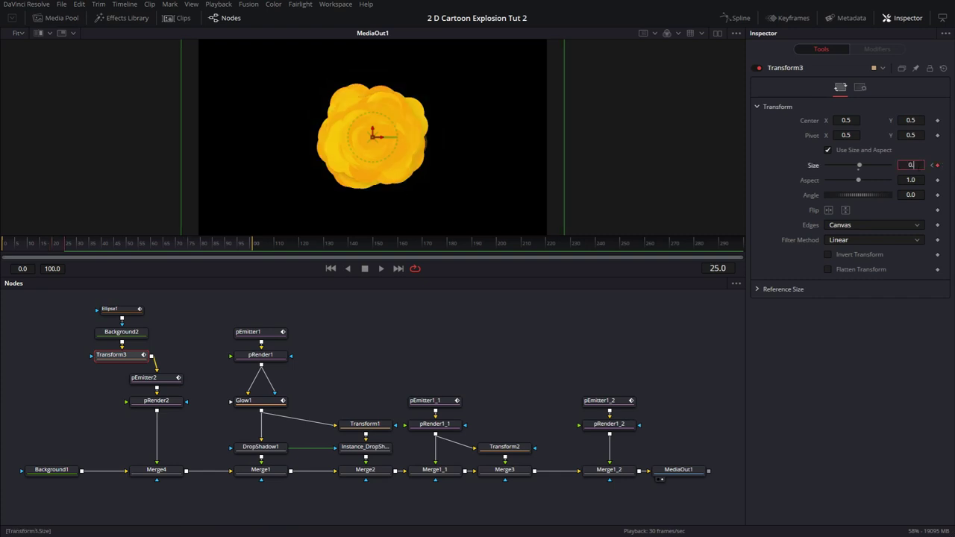
# Animate Transform3's Size from 0.6 at frame 0 to 0.7 at frame 25, then preview.
pyautogui.write('7')
pyautogui.press('Tab')
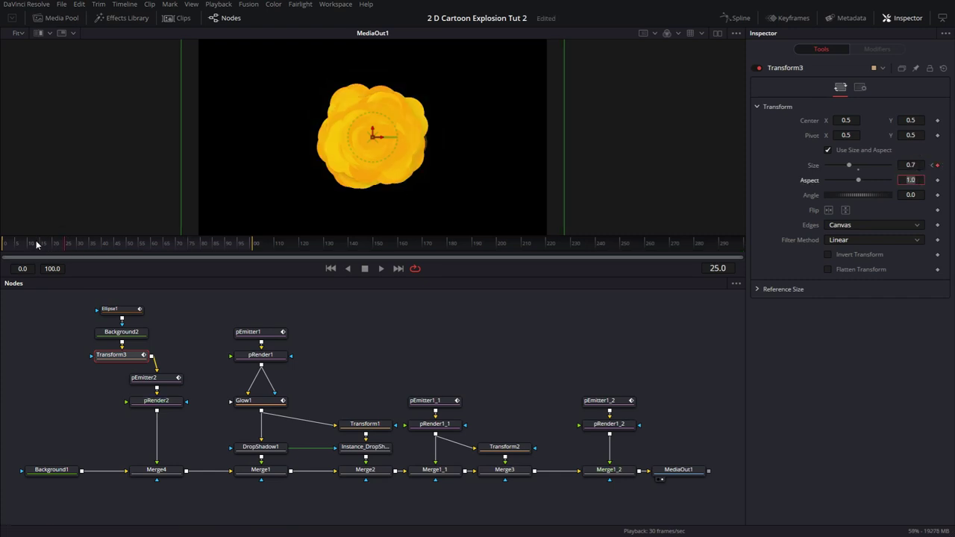
pyautogui.click(12, 246)
pyautogui.moveTo(10, 247); pyautogui.dragTo(5, 248)
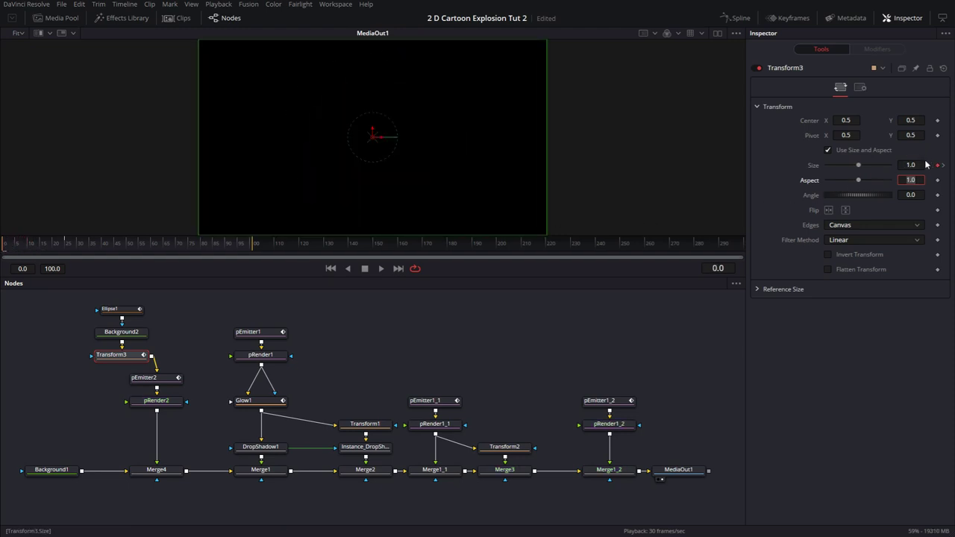
pyautogui.hotkey('shift', 'Tab')
pyautogui.write('0.6')
pyautogui.press('Tab')
pyautogui.click(328, 295)
pyautogui.moveTo(18, 246); pyautogui.dragTo(58, 247)
pyautogui.click(331, 269)
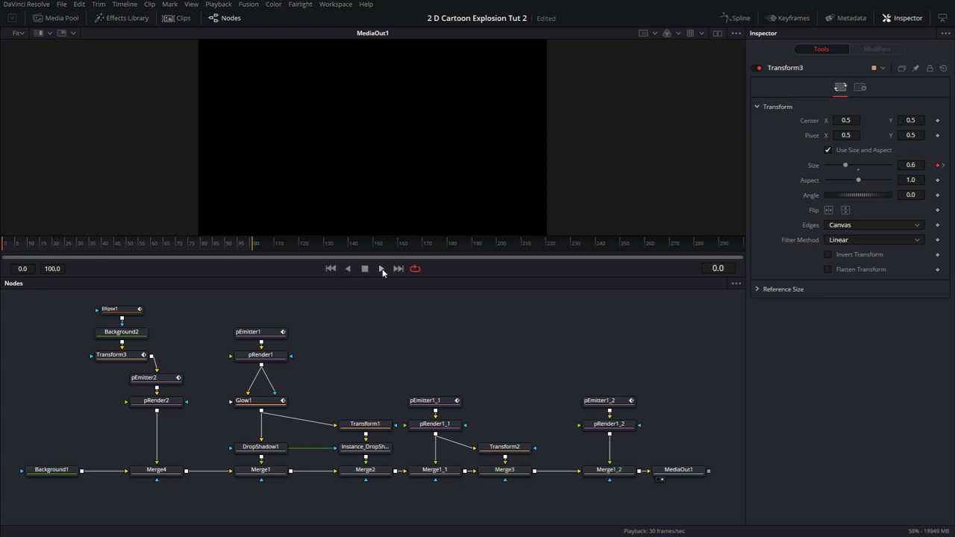
pyautogui.click(381, 269)
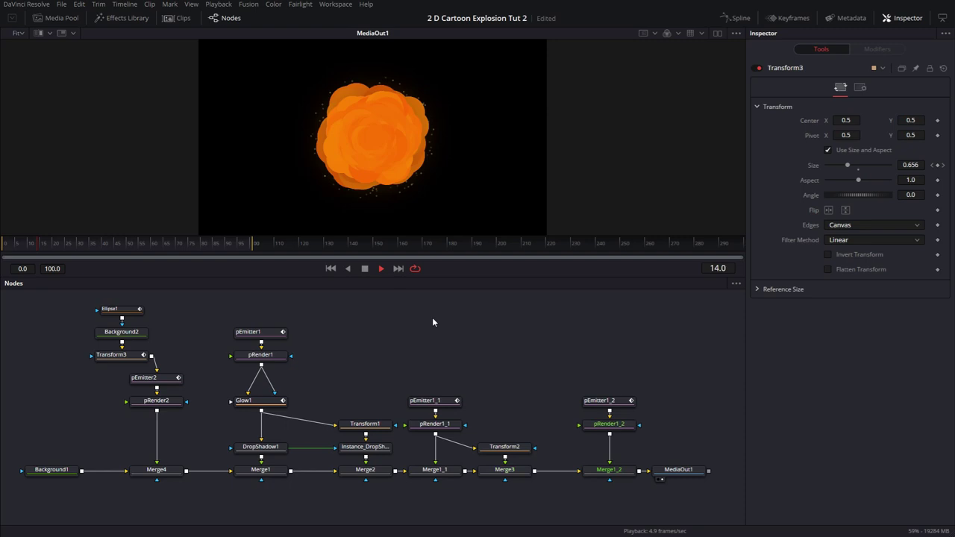